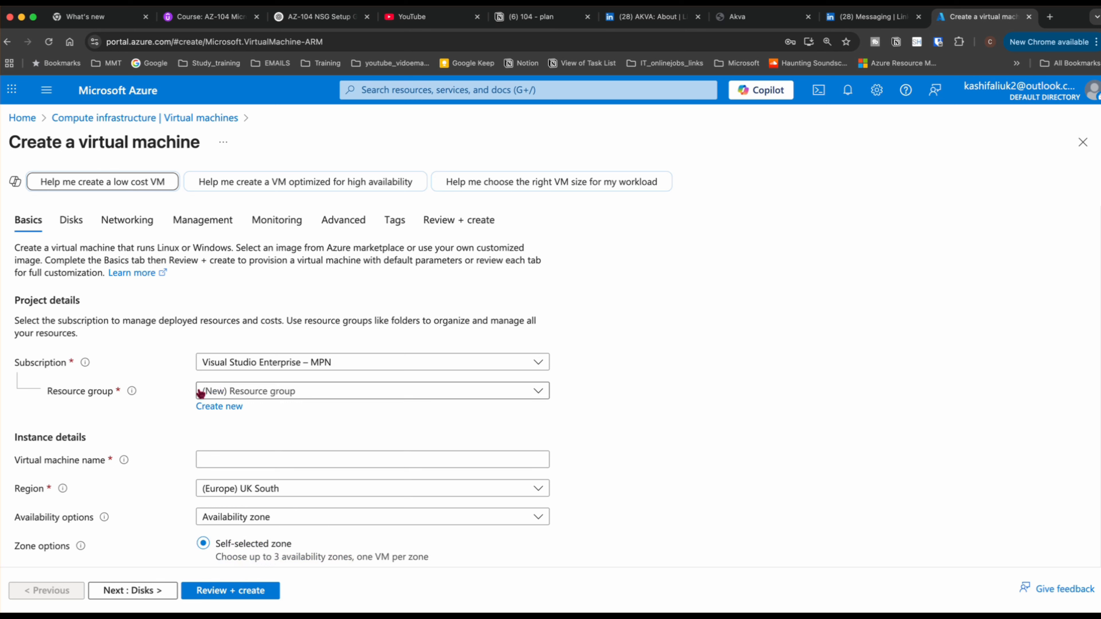
Create a new resource group named app-rg for the virtual machine
{"action": "left_click", "coordinate": [245, 403]}
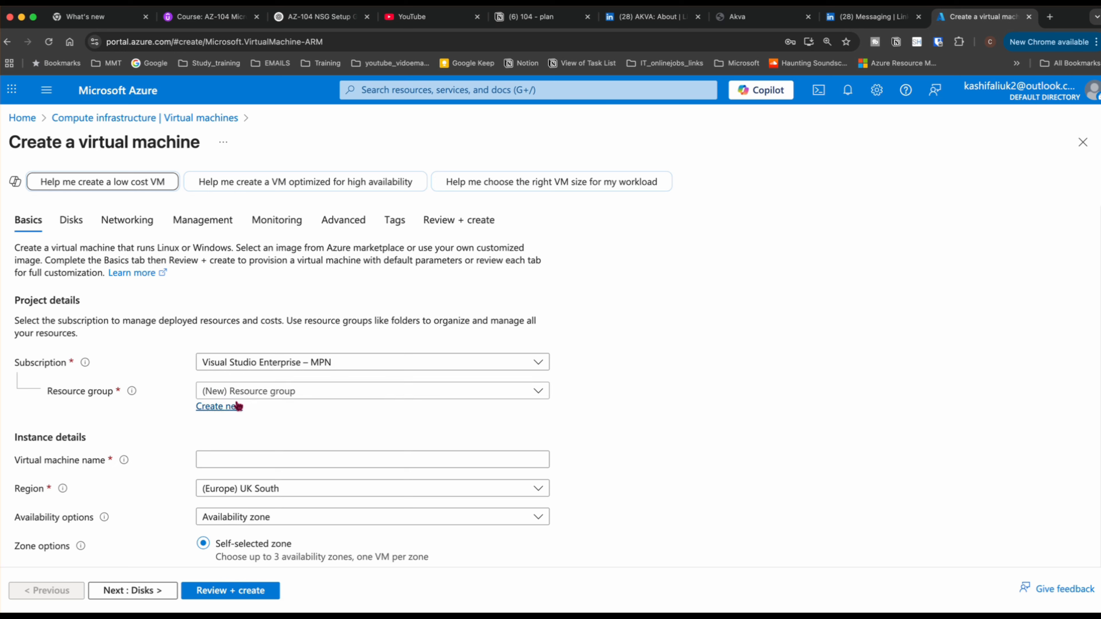
{"action": "type", "text": "app-rg"}
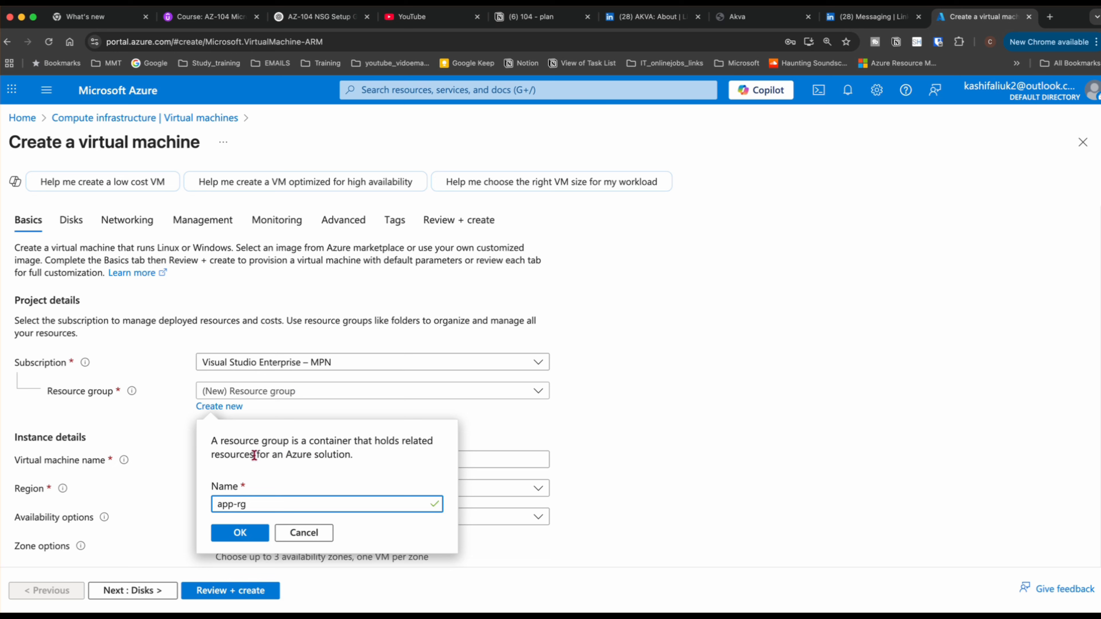
{"action": "left_click", "coordinate": [234, 530]}
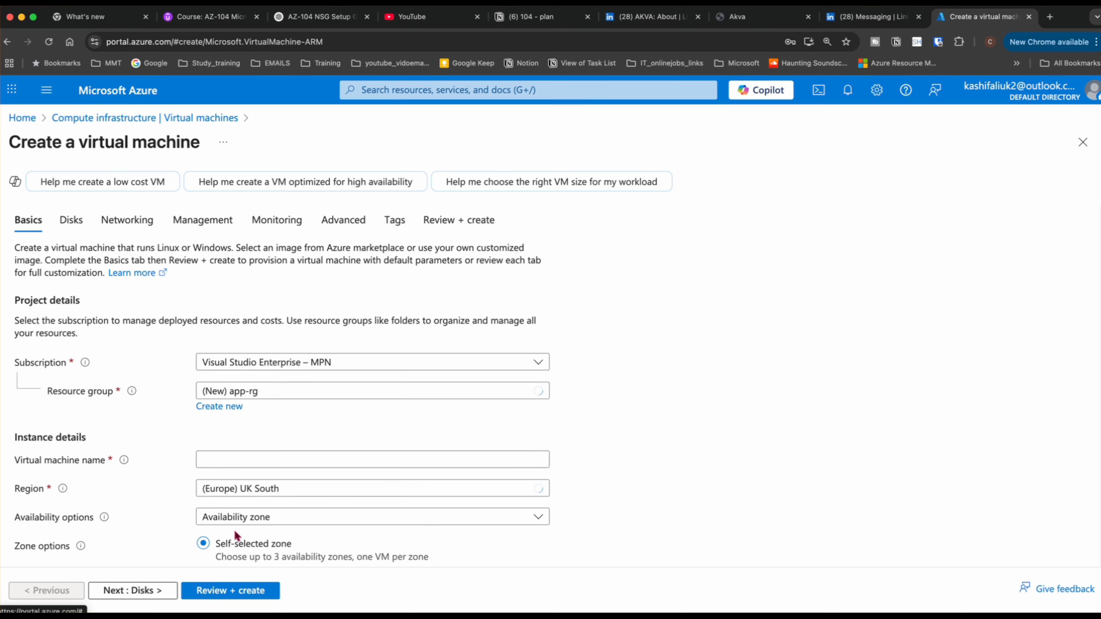
Name the virtual machine webvm-windows-01
{"action": "left_click", "coordinate": [264, 452]}
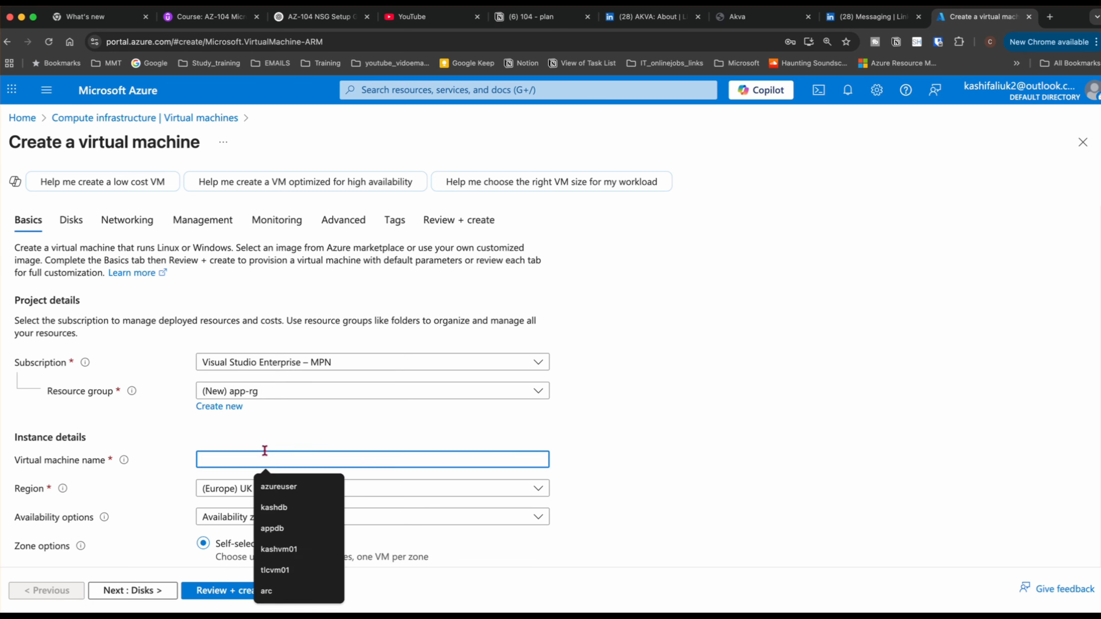
{"action": "type", "text": "webvm"}
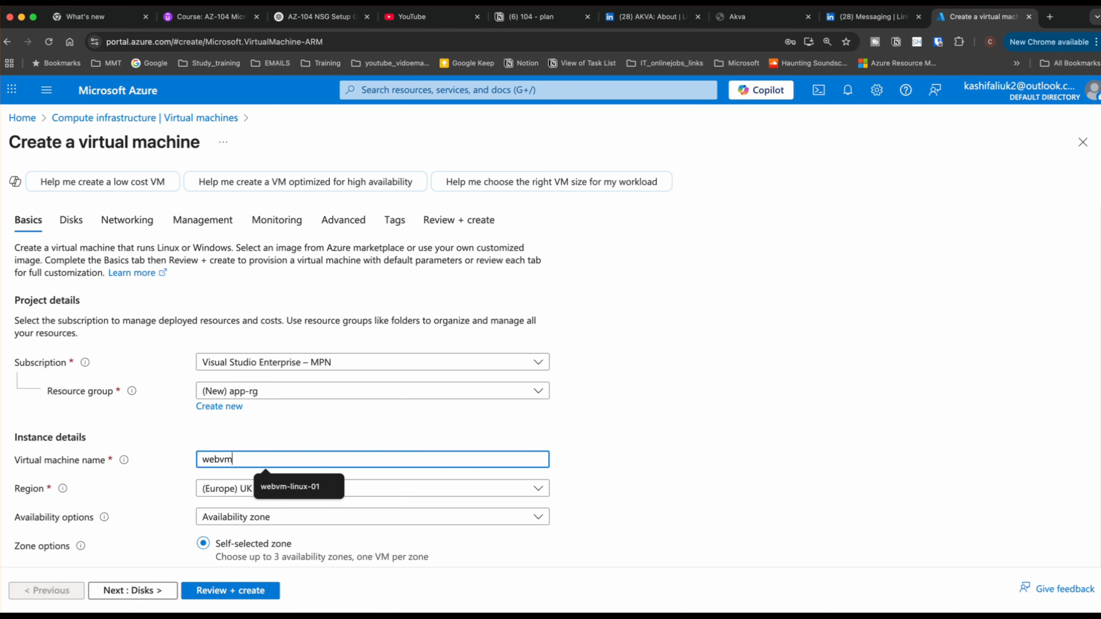
{"action": "type", "text": "-window"}
{"action": "key", "text": "BackSpace"}
{"action": "key", "text": "BackSpace"}
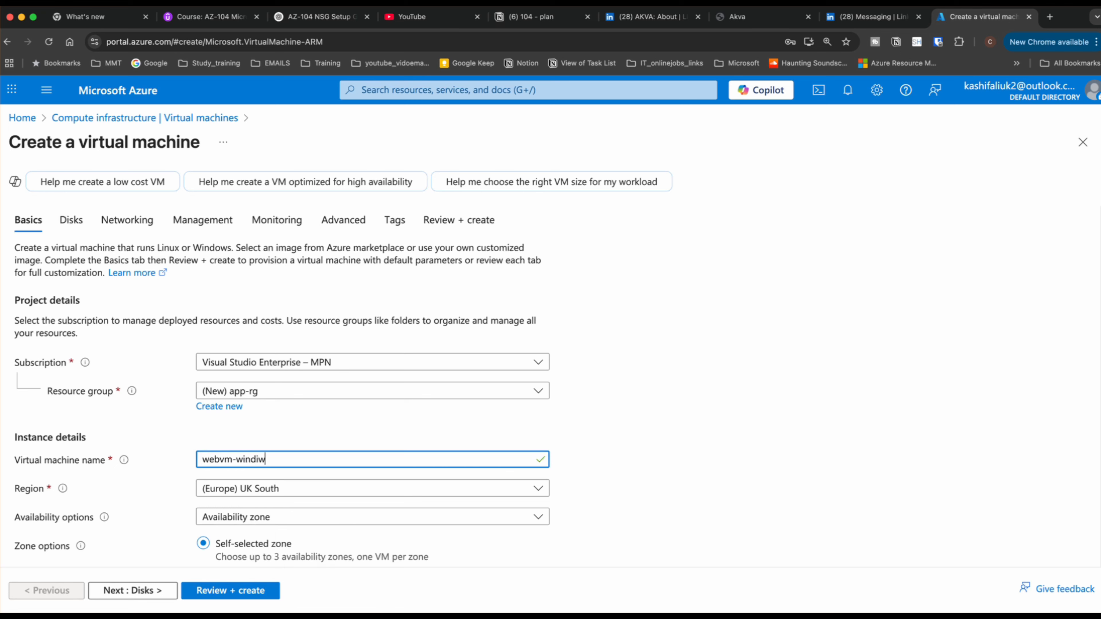
{"action": "type", "text": "ows-01"}
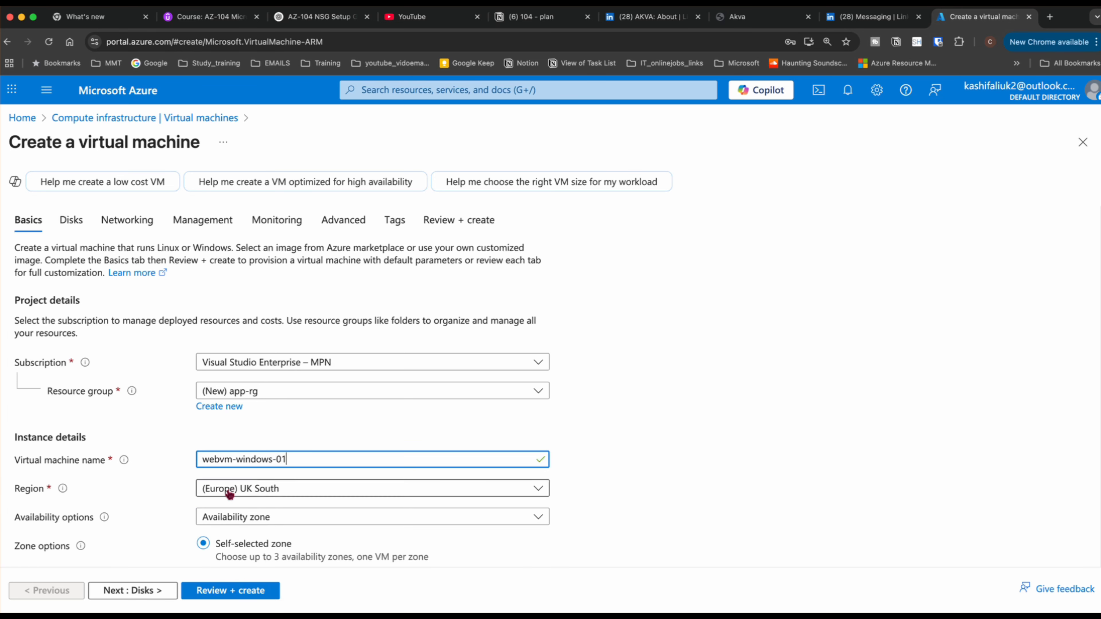
Set availability to "No infrastructure redundancy required" and choose the Windows Server 2022 Datacenter: Azure Edition - x64 Gen2 image
{"action": "left_click", "coordinate": [237, 517]}
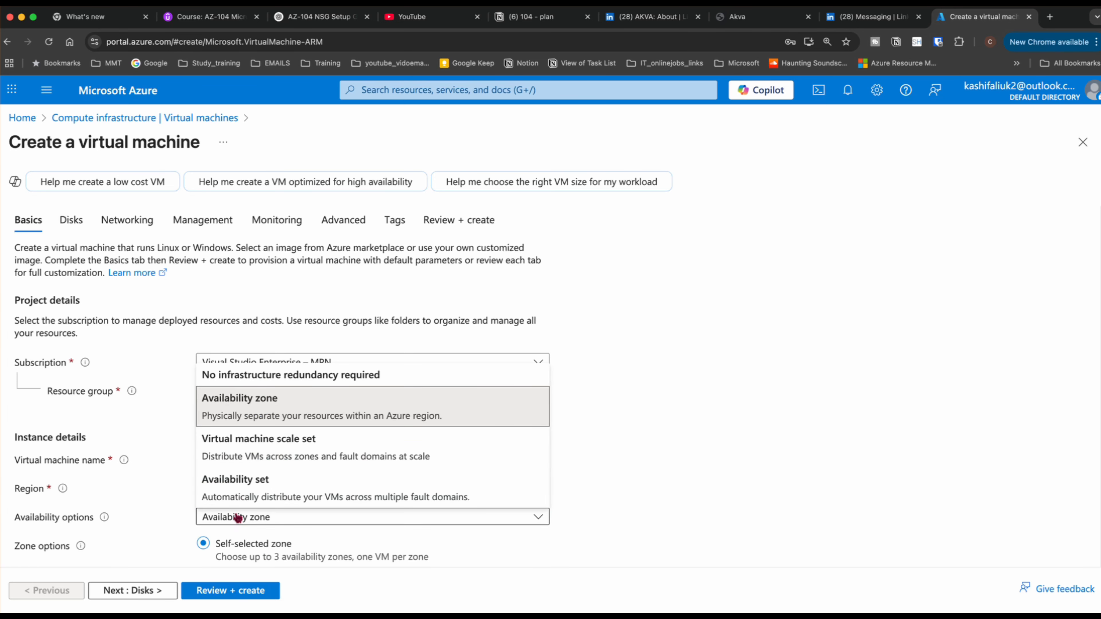
{"action": "left_click", "coordinate": [237, 385]}
{"action": "scroll", "coordinate": [245, 449], "scroll_direction": "down", "scroll_amount": 2}
{"action": "scroll", "coordinate": [245, 450], "scroll_direction": "down", "scroll_amount": 2}
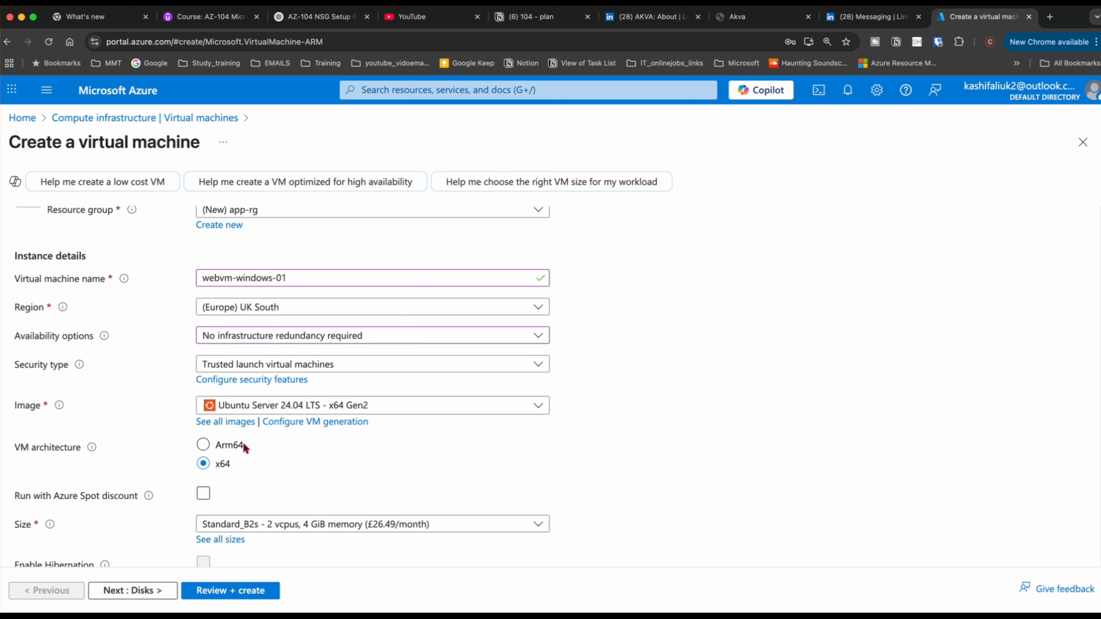
{"action": "left_click", "coordinate": [417, 410]}
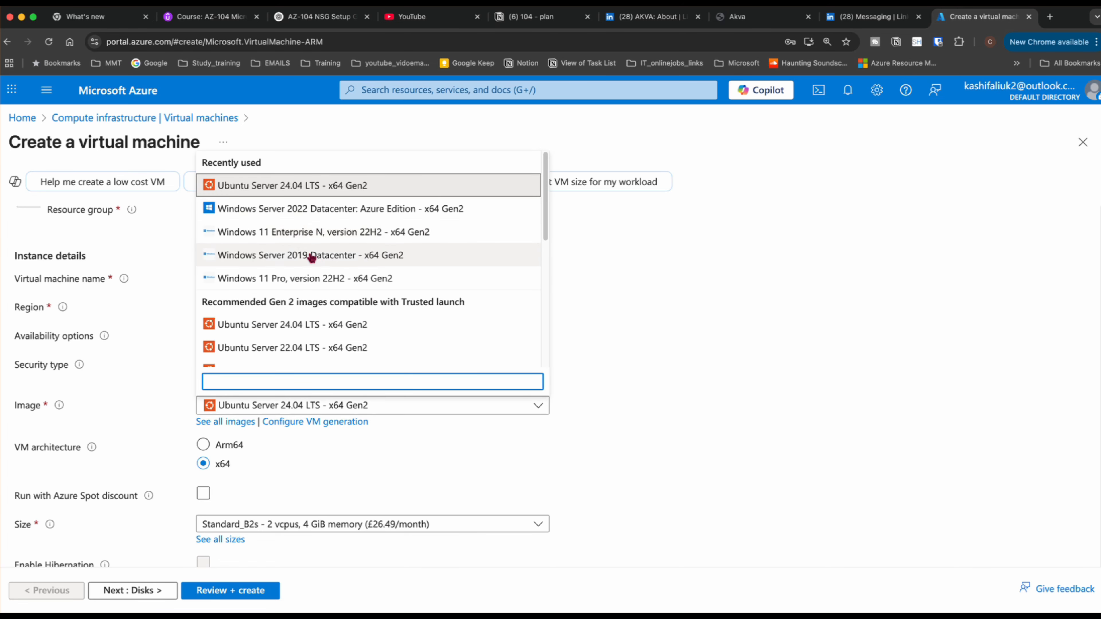
{"action": "left_click", "coordinate": [297, 210]}
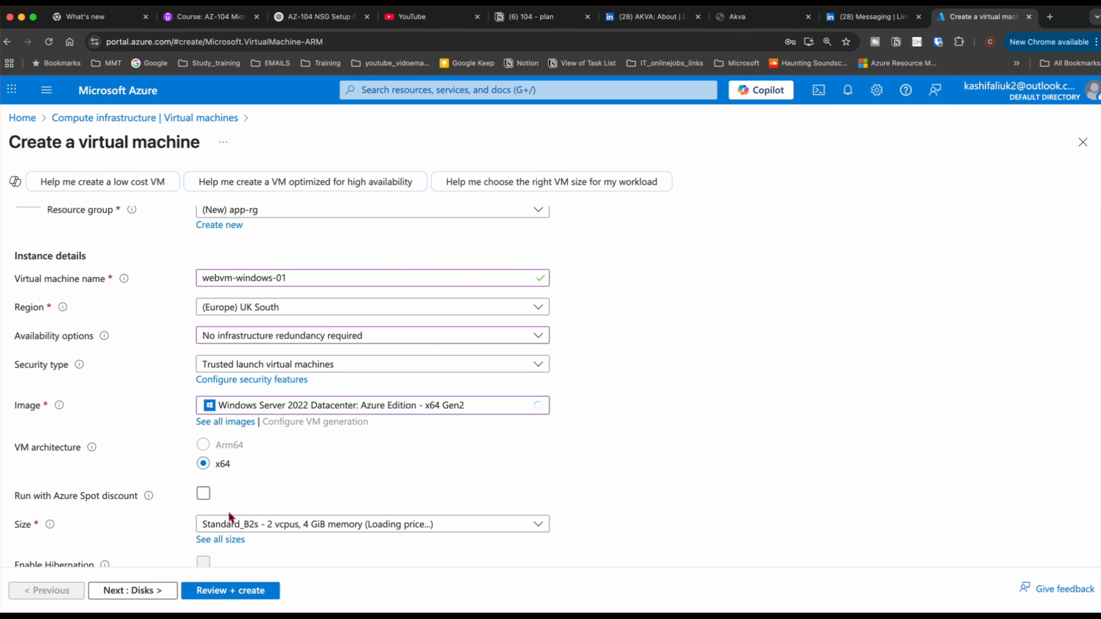
Fill in the administrator account with username azureuser, and enter and confirm the account password
{"action": "scroll", "coordinate": [592, 523], "scroll_direction": "down", "scroll_amount": 3}
{"action": "scroll", "coordinate": [587, 523], "scroll_direction": "down", "scroll_amount": 4}
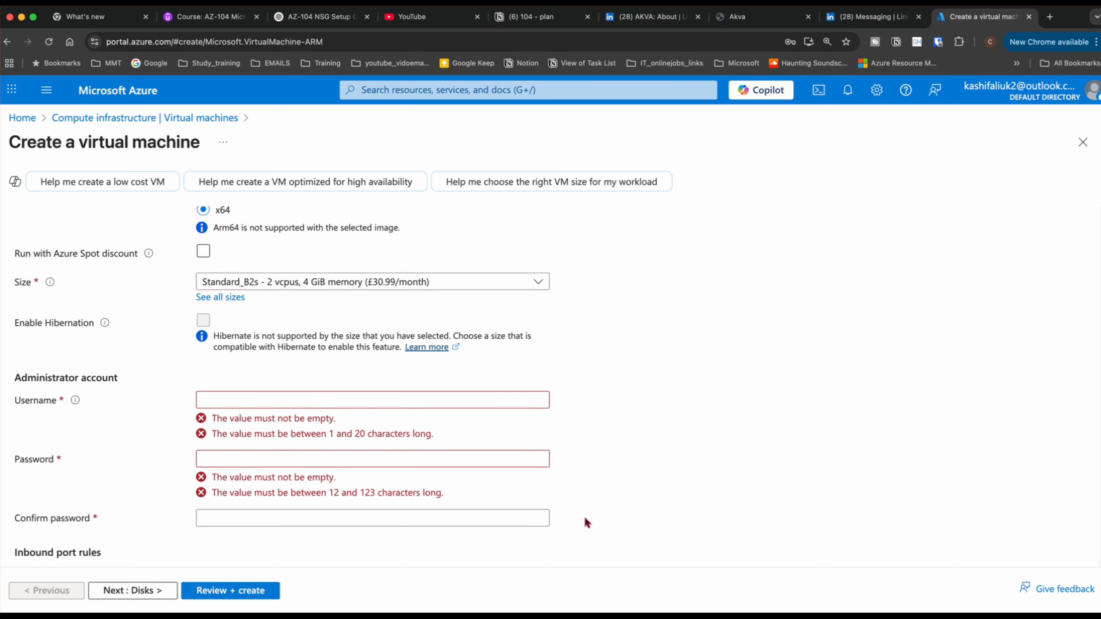
{"action": "left_click", "coordinate": [334, 385]}
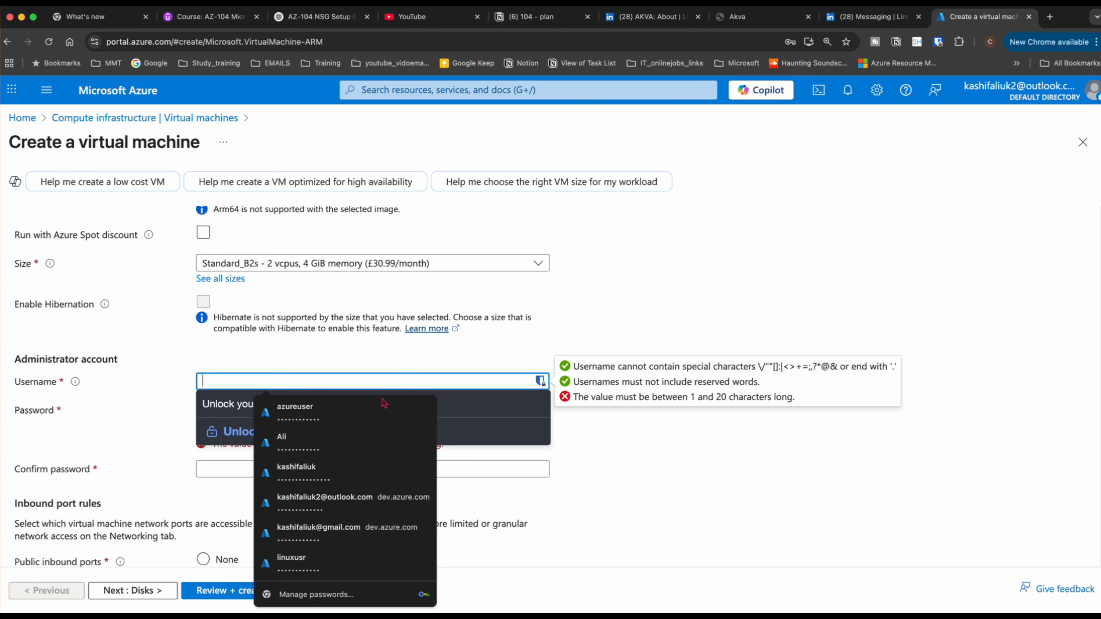
{"action": "left_click", "coordinate": [327, 385]}
{"action": "type", "text": "azu"}
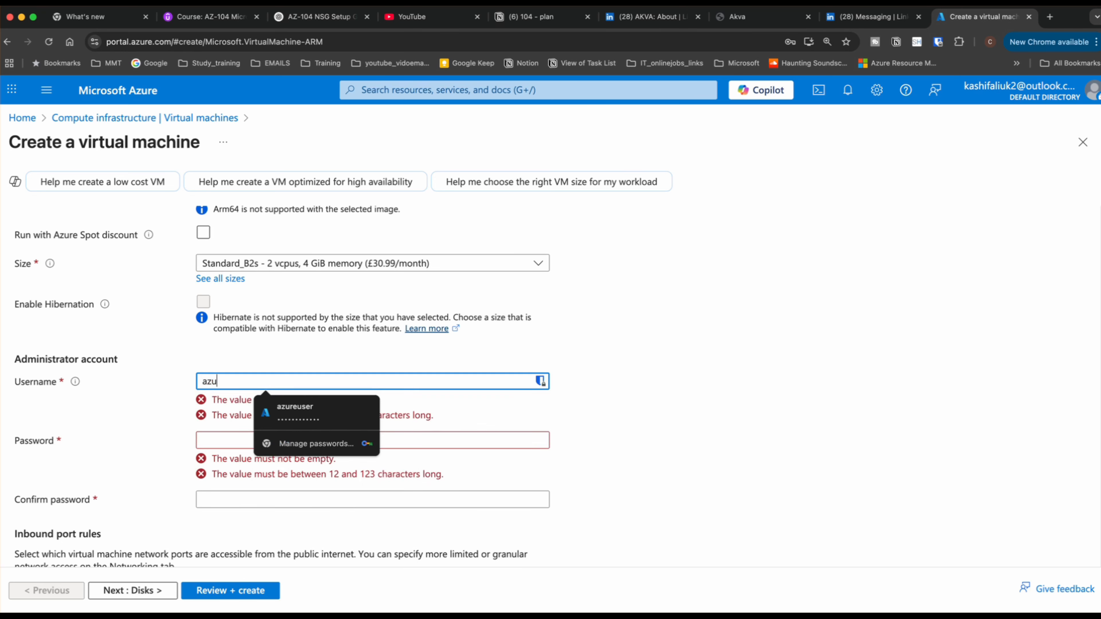
{"action": "type", "text": "reuser"}
{"action": "key", "text": "Tab"}
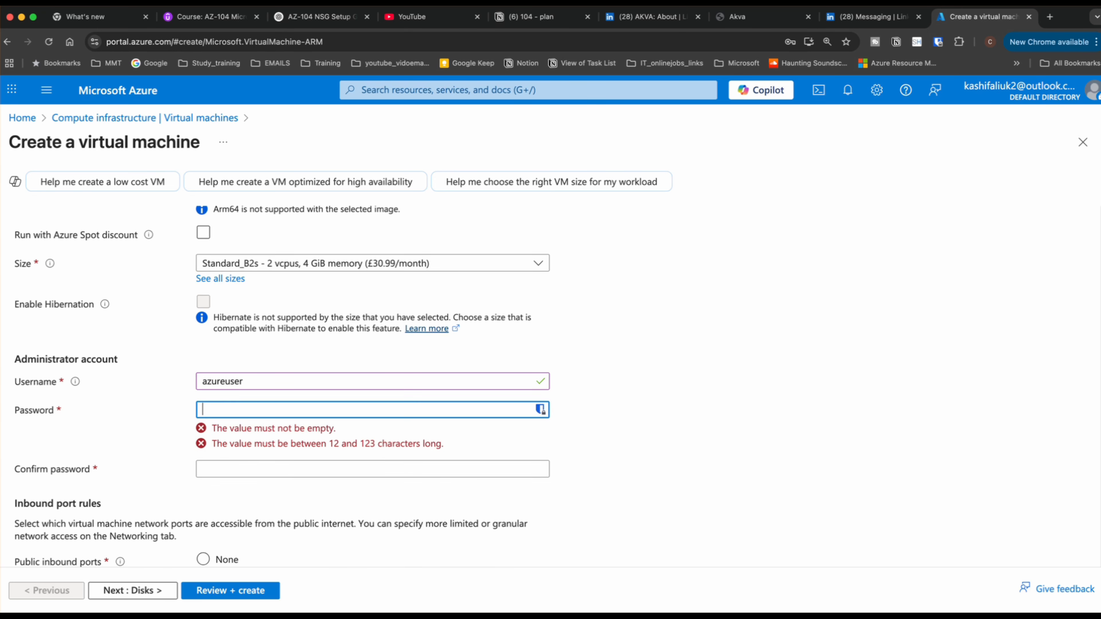
{"action": "type", "text": "••••••••••••"}
{"action": "key", "text": "Tab"}
{"action": "type", "text": "••••••••••••"}
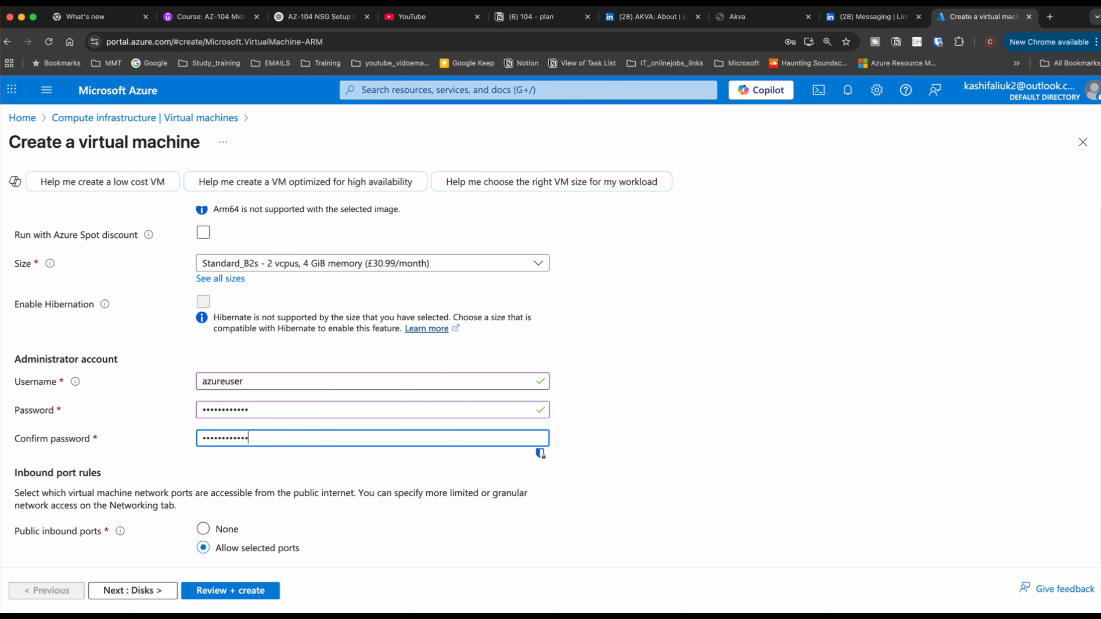
Proceed to the disk settings, set the OS disk type to locally-redundant Standard HDD, and dismiss the browser's password-saving prompt
{"action": "scroll", "coordinate": [256, 479], "scroll_direction": "down", "scroll_amount": 5}
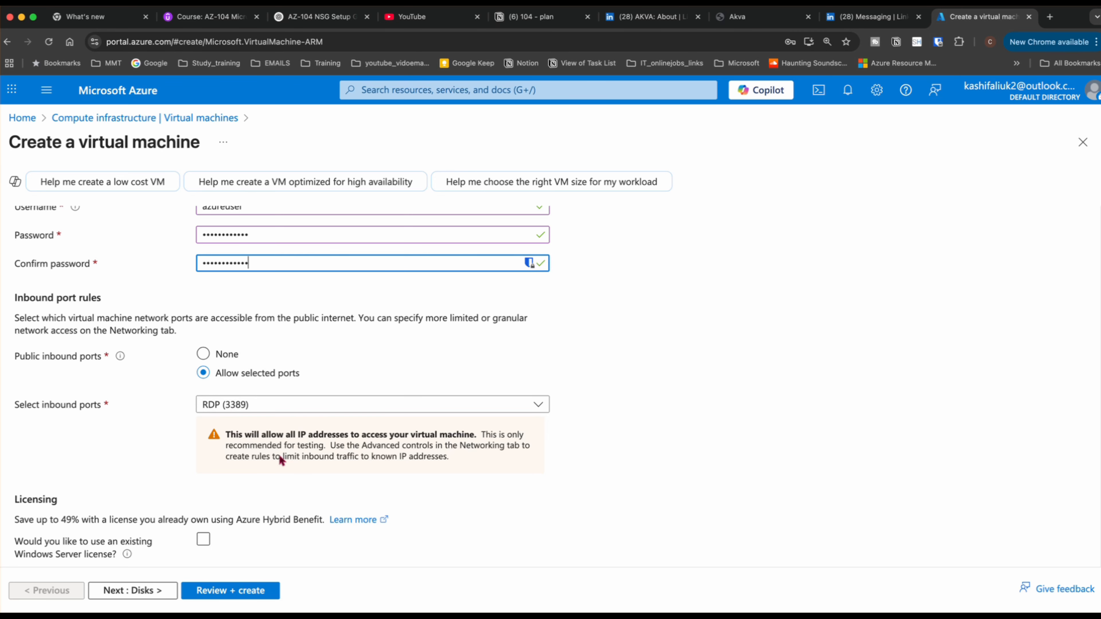
{"action": "scroll", "coordinate": [279, 463], "scroll_direction": "down", "scroll_amount": 2}
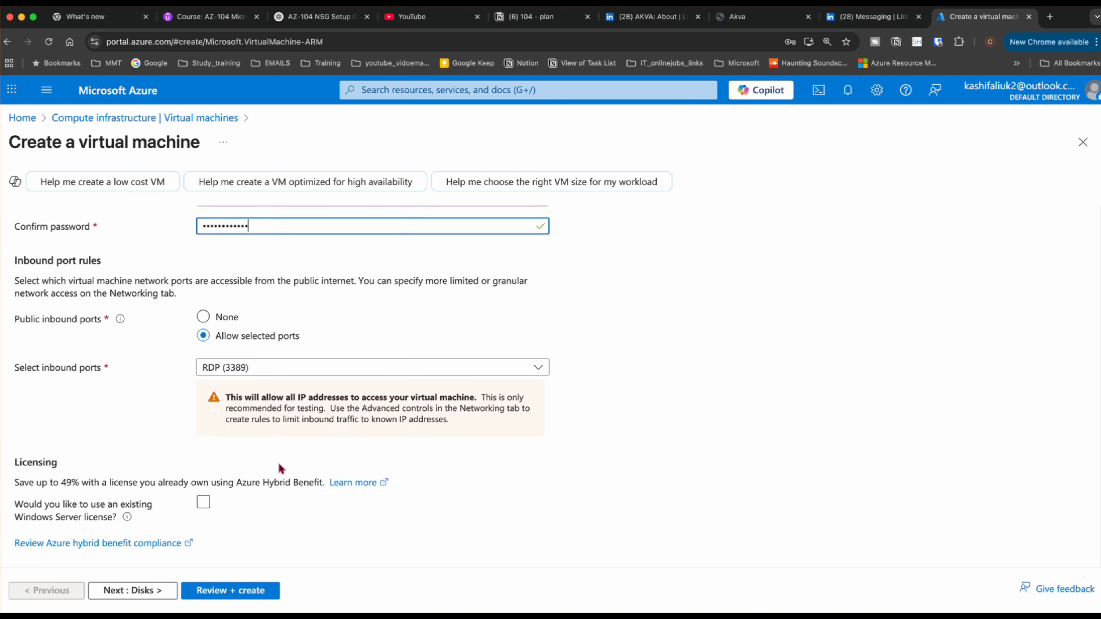
{"action": "left_click", "coordinate": [130, 596]}
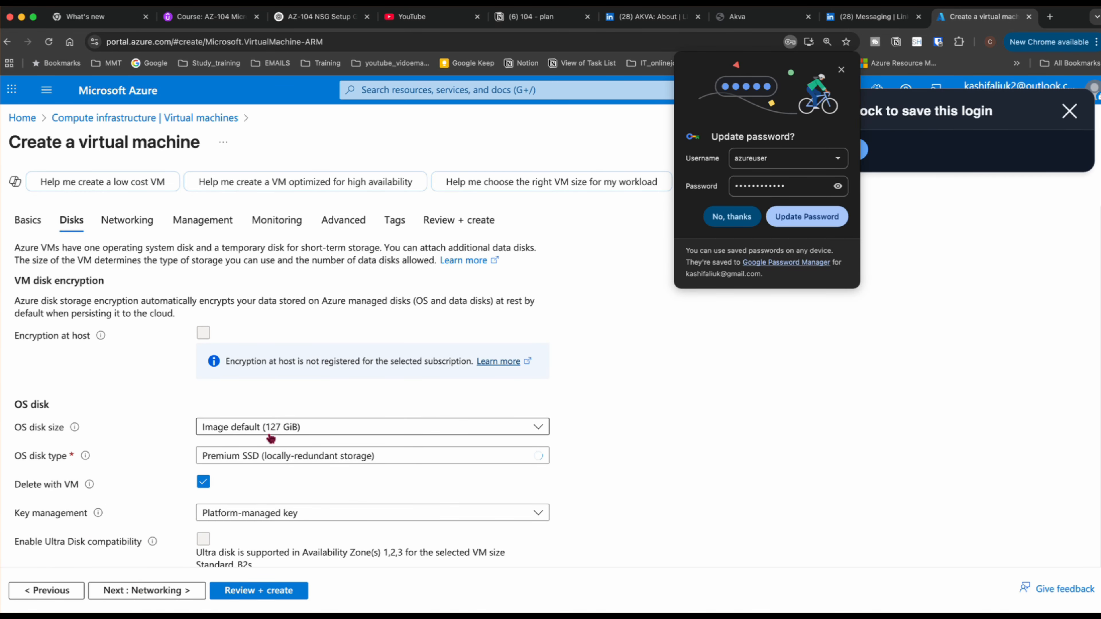
{"action": "left_click", "coordinate": [282, 456]}
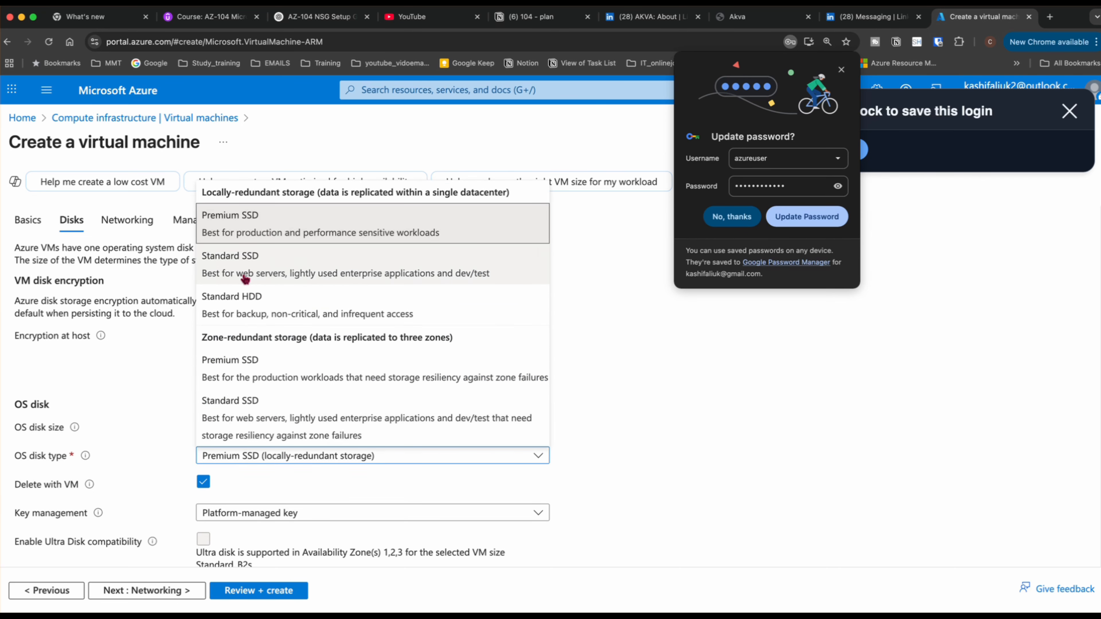
{"action": "left_click", "coordinate": [238, 300]}
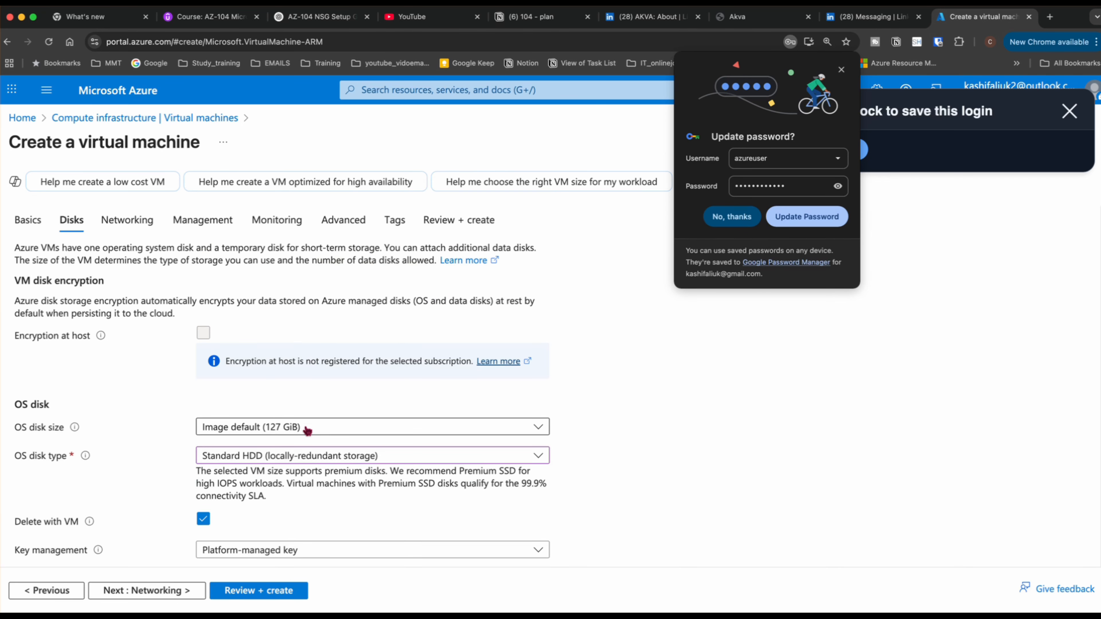
{"action": "left_click", "coordinate": [841, 70]}
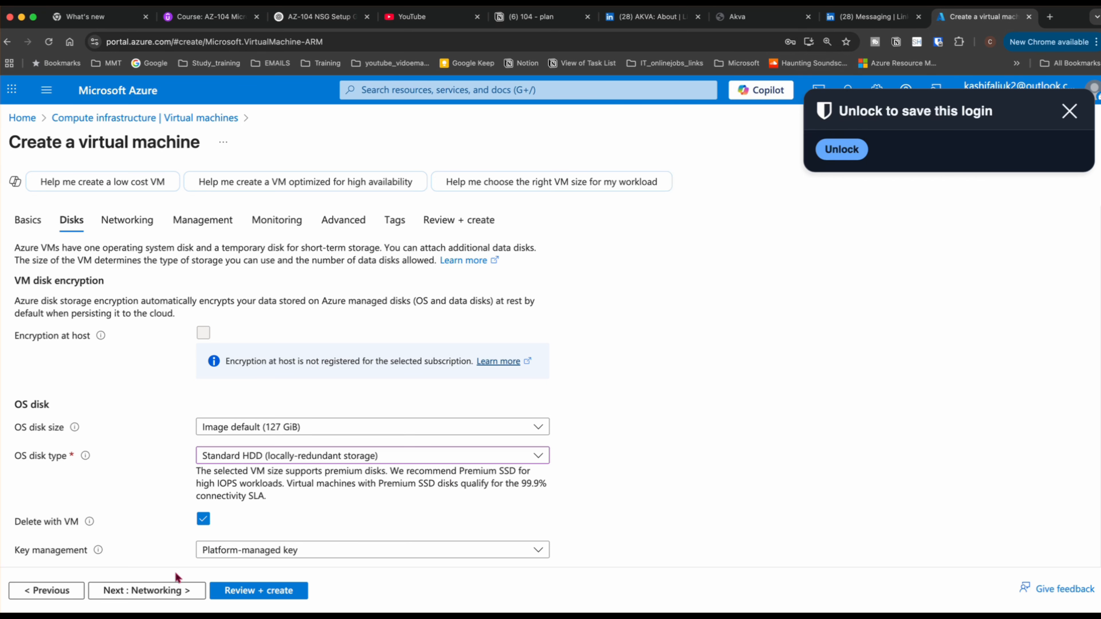
Proceed to the networking settings and start a new virtual network named app-vnet
{"action": "left_click", "coordinate": [174, 588]}
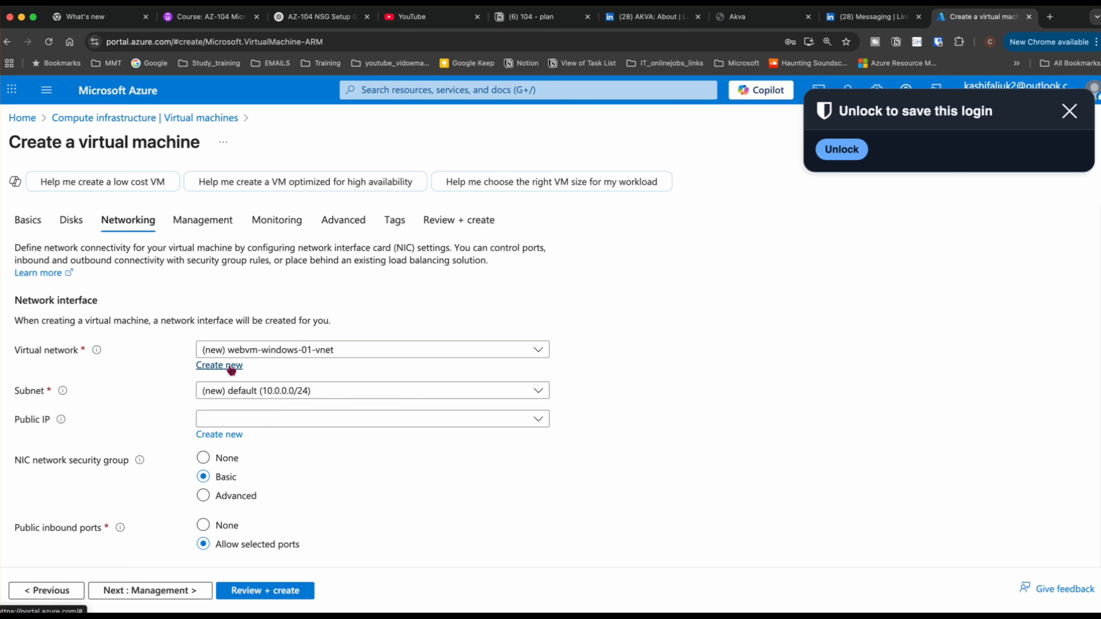
{"action": "left_click", "coordinate": [219, 365]}
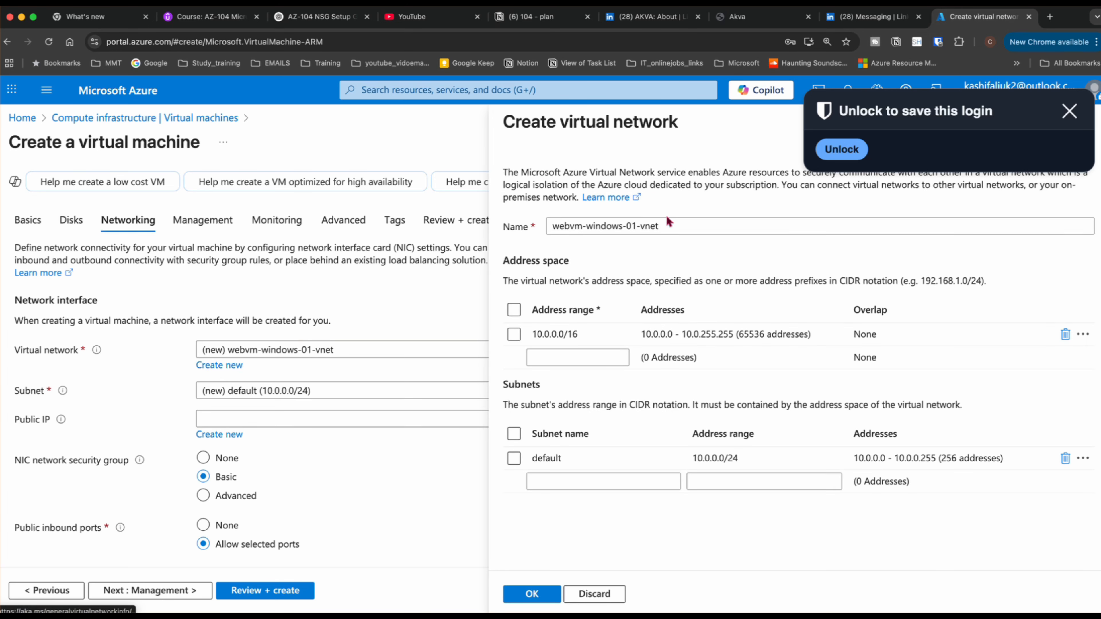
{"action": "left_click_drag", "start_coordinate": [666, 226], "coordinate": [550, 229]}
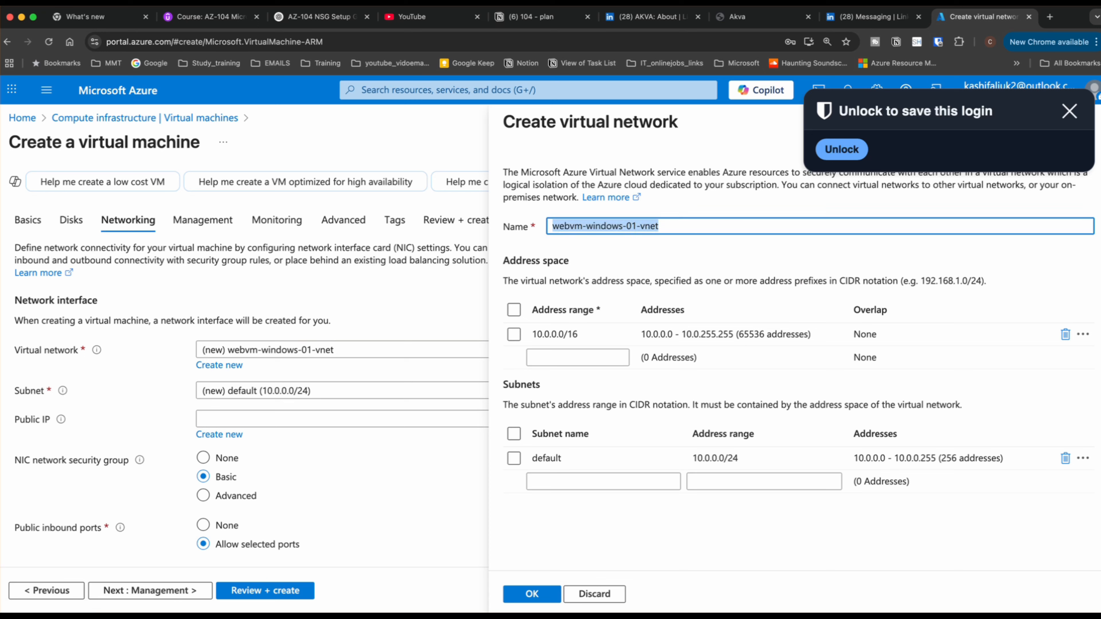
{"action": "type", "text": "app-vnet"}
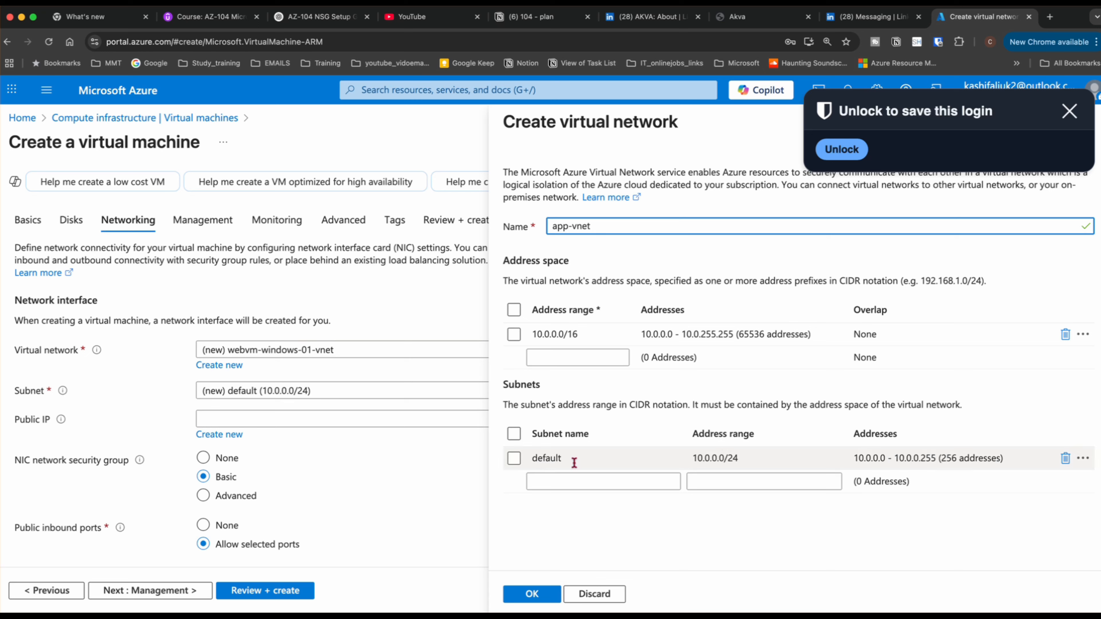
Rename the default subnet to webvmsubnet and confirm the new virtual network
{"action": "left_click", "coordinate": [594, 457]}
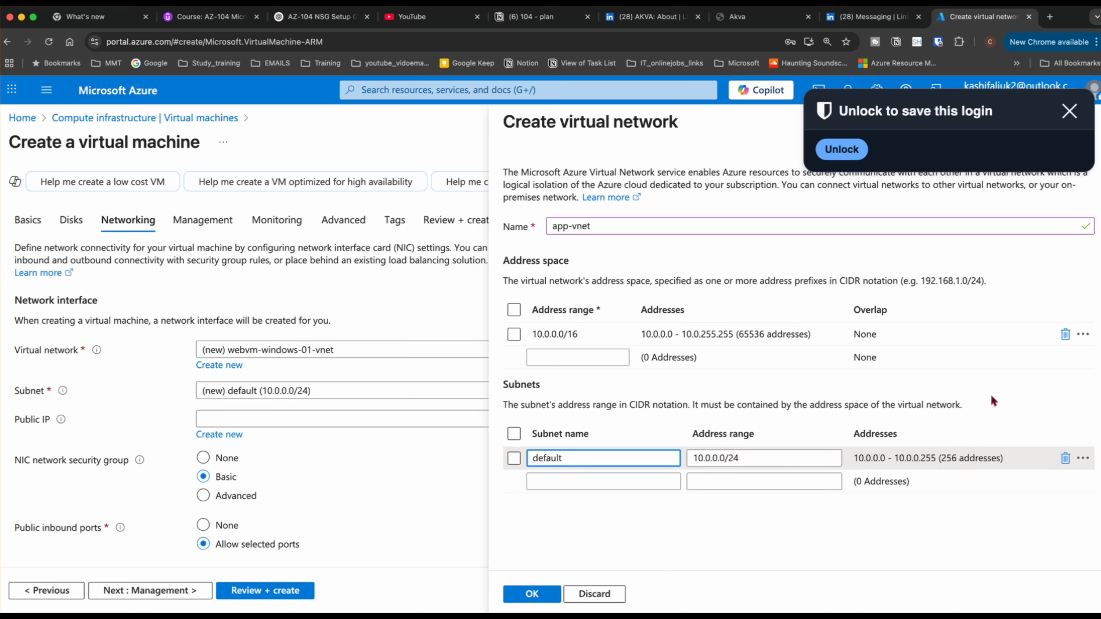
{"action": "key", "text": "BackSpace"}
{"action": "key", "text": "BackSpace"}
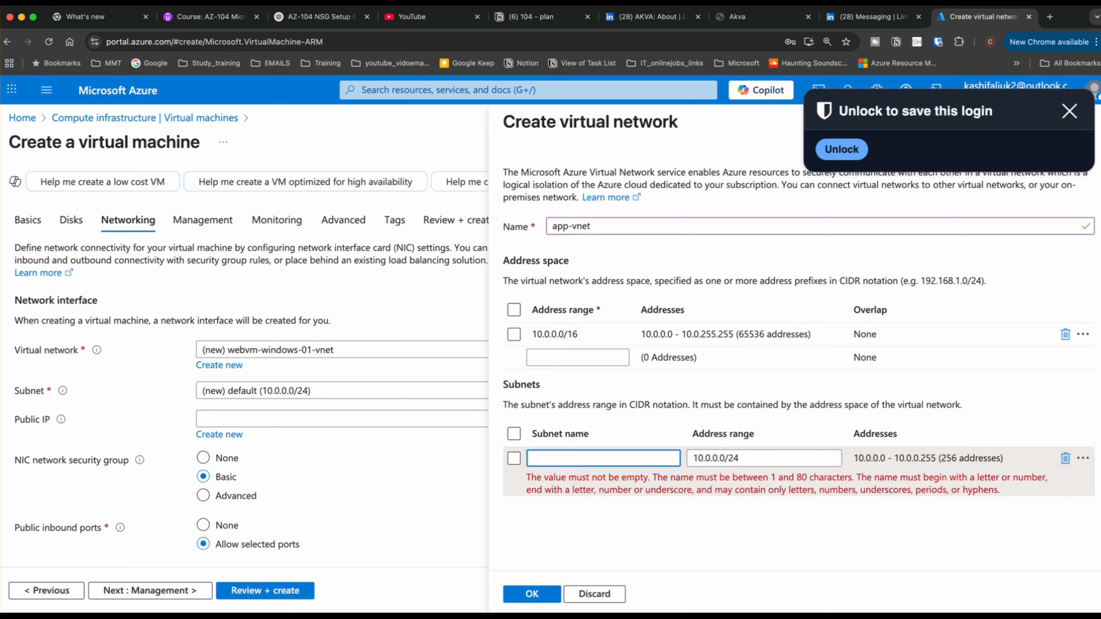
{"action": "type", "text": "app"}
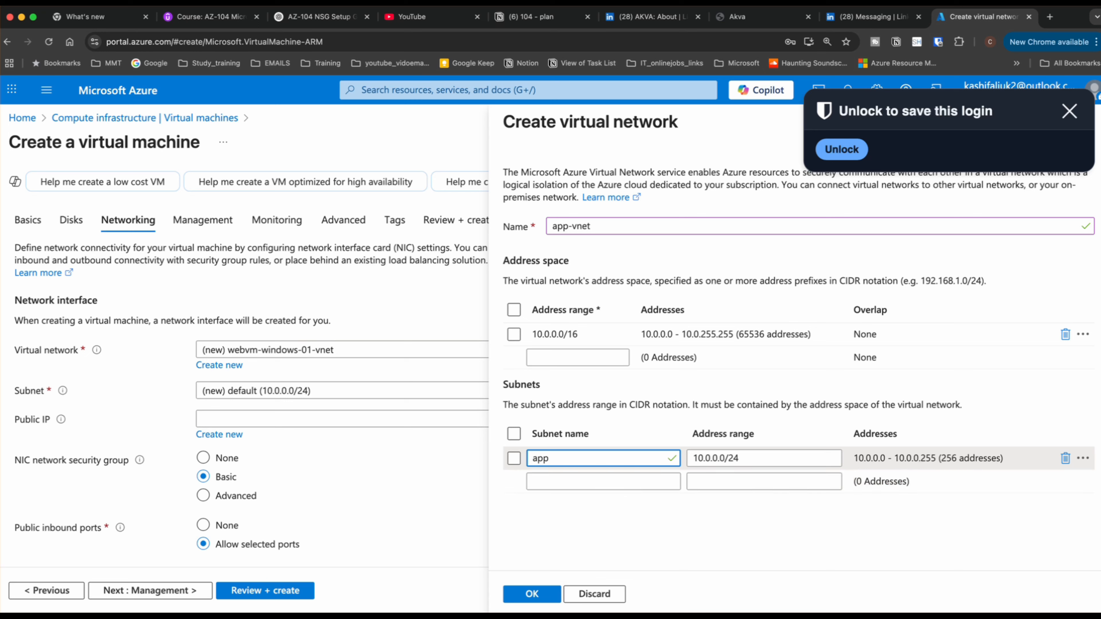
{"action": "type", "text": "subne"}
{"action": "key", "text": "BackSpace"}
{"action": "key", "text": "BackSpace"}
{"action": "key", "text": "BackSpace"}
{"action": "key", "text": "BackSpace"}
{"action": "key", "text": "BackSpace"}
{"action": "key", "text": "BackSpace"}
{"action": "key", "text": "BackSpace"}
{"action": "key", "text": "BackSpace"}
{"action": "key", "text": "BackSpace"}
{"action": "type", "text": "webbm"}
{"action": "key", "text": "BackSpace"}
{"action": "key", "text": "BackSpace"}
{"action": "type", "text": "vmsibnet"}
{"action": "left_click", "coordinate": [546, 479]}
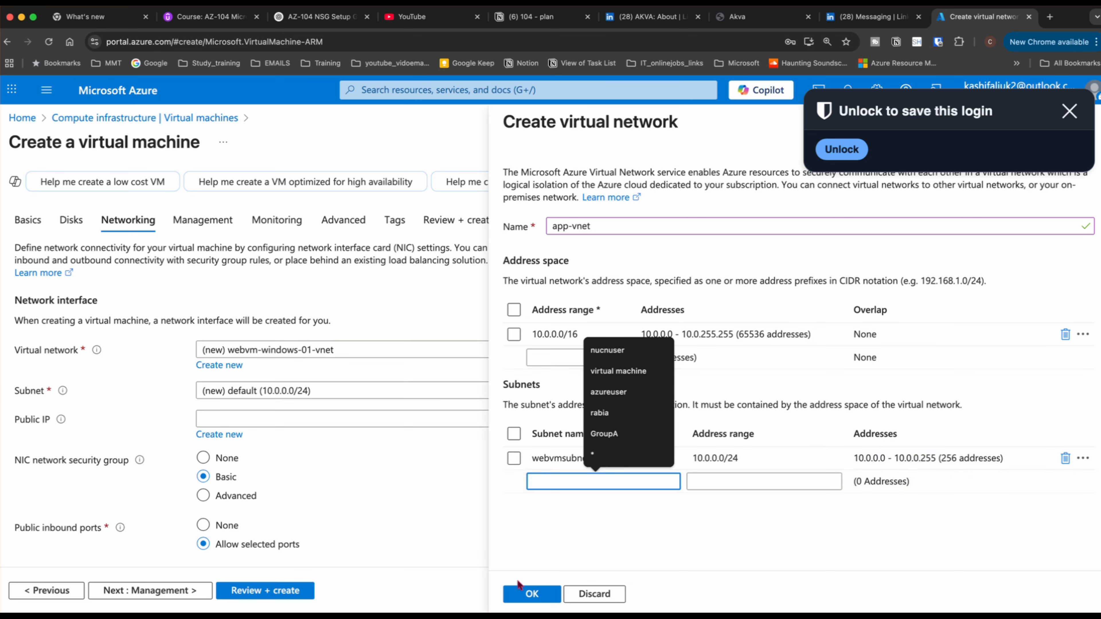
{"action": "left_click", "coordinate": [531, 595]}
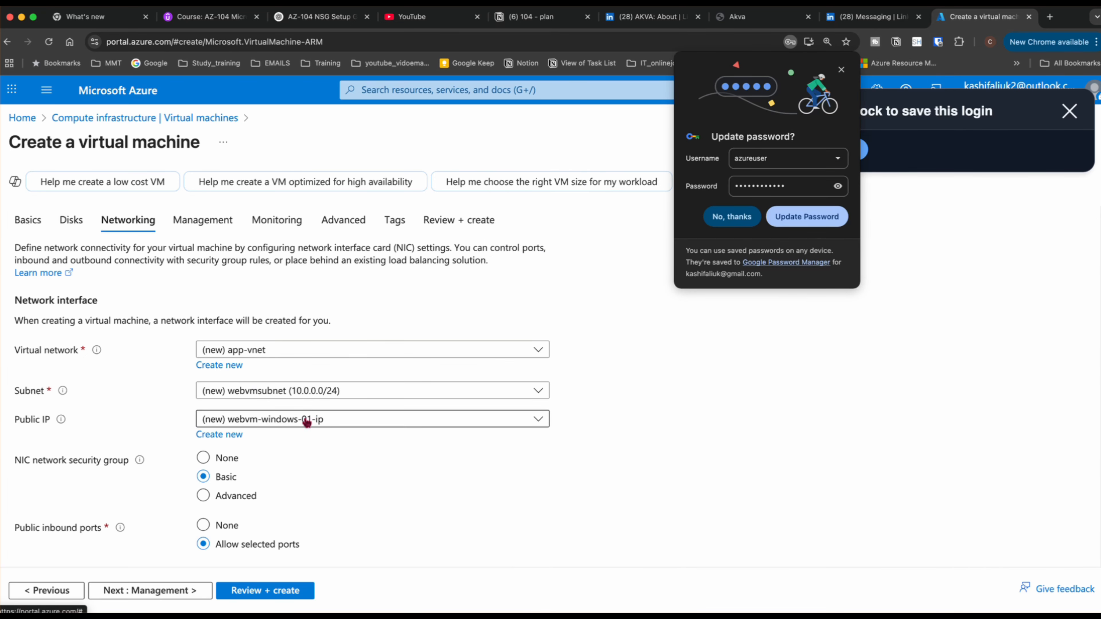
Set the virtual machine's public IP to None
{"action": "left_click", "coordinate": [220, 437]}
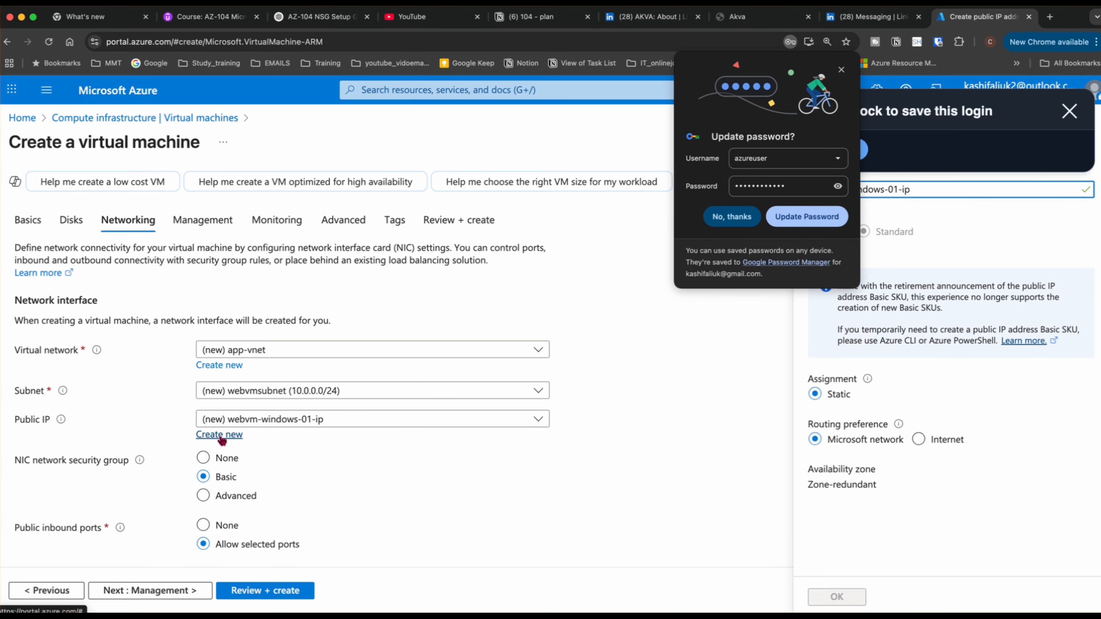
{"action": "left_click", "coordinate": [261, 418]}
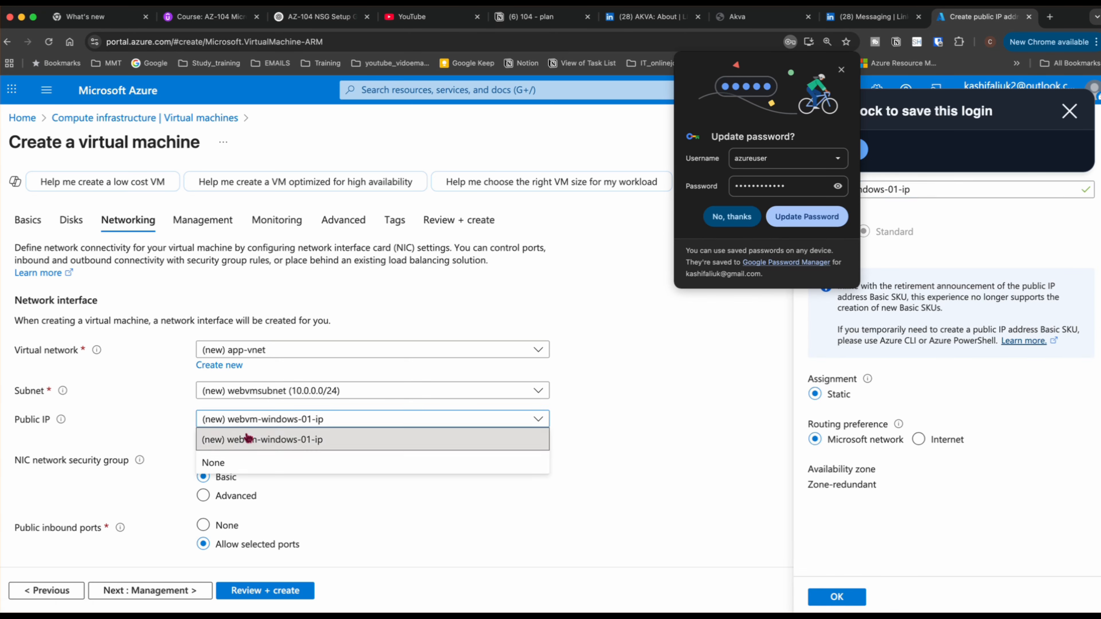
{"action": "left_click", "coordinate": [228, 463]}
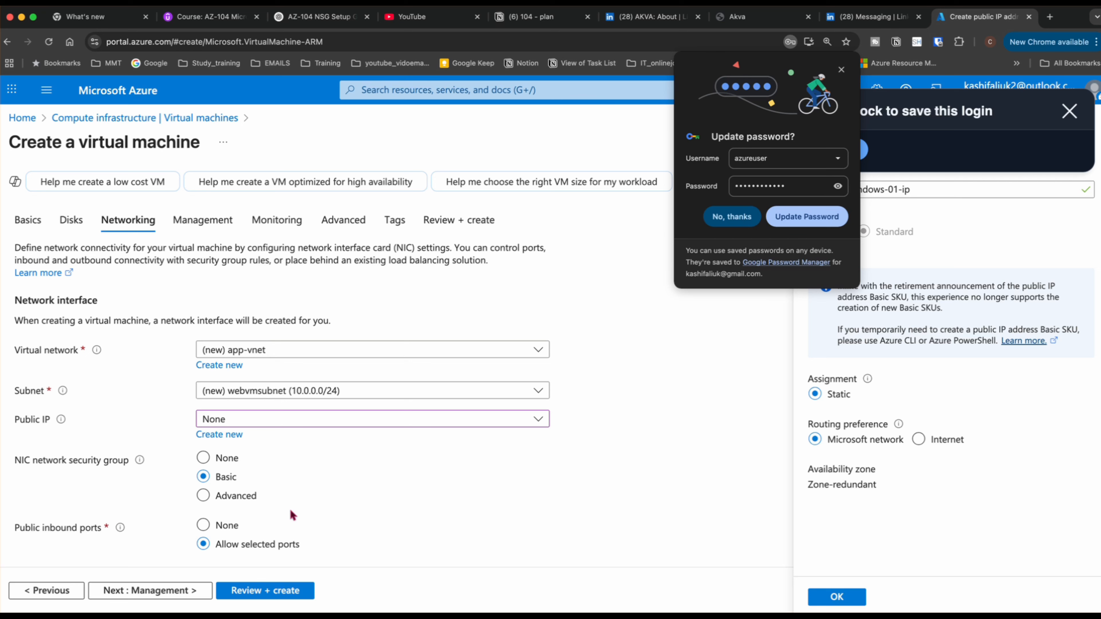
{"action": "scroll", "coordinate": [291, 515], "scroll_direction": "down", "scroll_amount": 2}
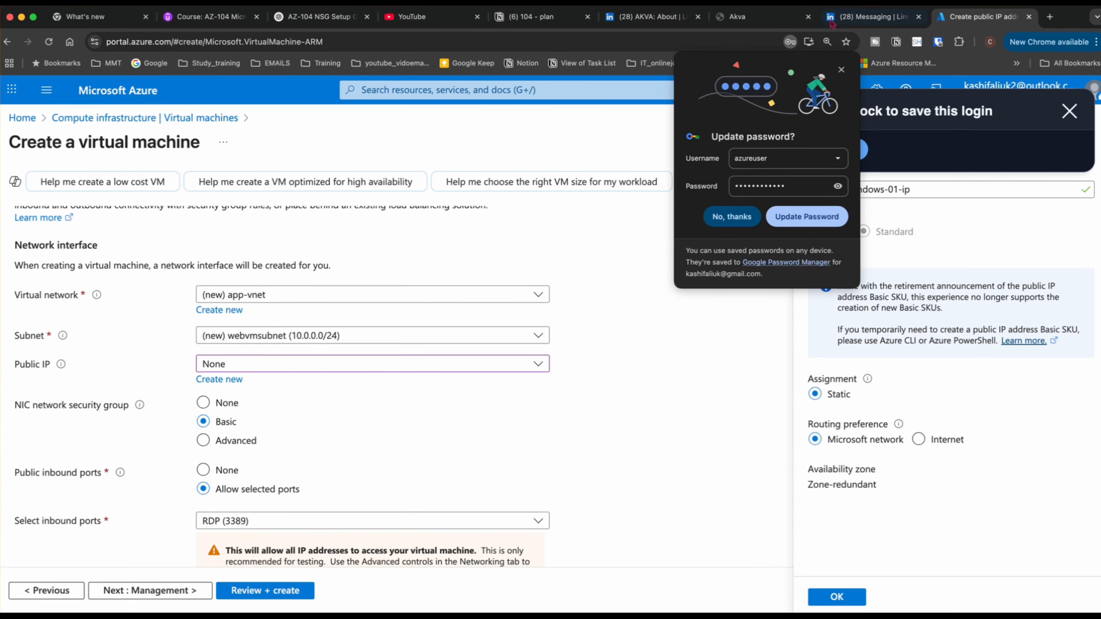
Dismiss the browser's password-update prompt and the password manager's prompt to save the login
{"action": "left_click", "coordinate": [840, 68]}
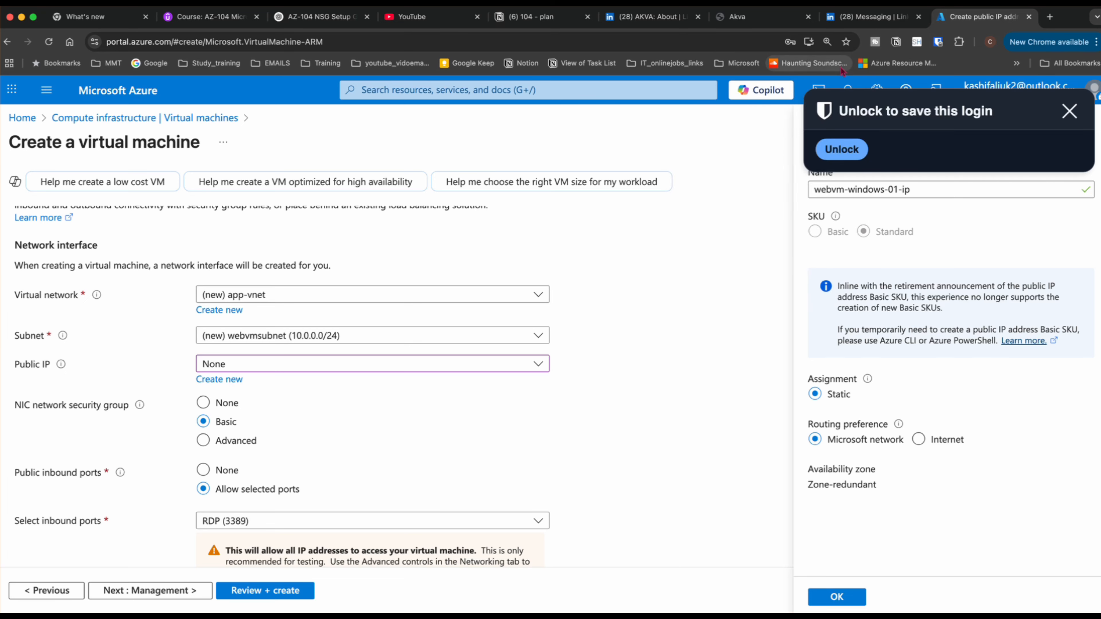
{"action": "left_click", "coordinate": [1068, 111]}
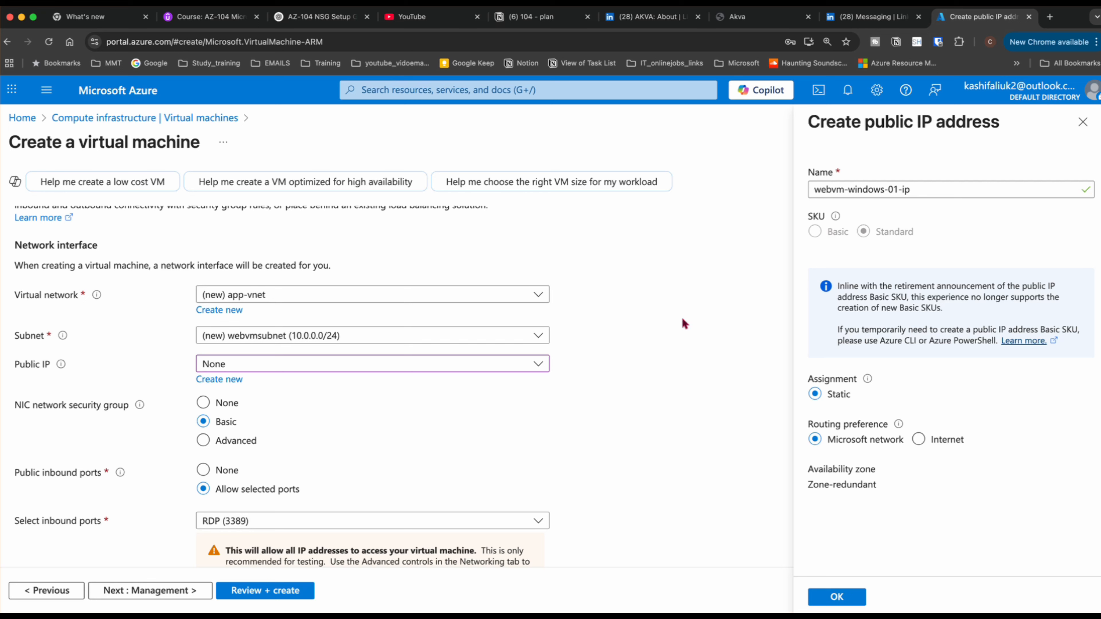
{"action": "mouse_move", "coordinate": [691, 324]}
{"action": "left_mouse_down"}
{"action": "mouse_move", "coordinate": [725, 300]}
{"action": "mouse_move", "coordinate": [739, 309]}
{"action": "left_mouse_up"}
{"action": "mouse_move", "coordinate": [610, 417]}
{"action": "left_mouse_down"}
{"action": "mouse_move", "coordinate": [620, 400]}
{"action": "mouse_move", "coordinate": [678, 371]}
{"action": "left_mouse_up"}
{"action": "mouse_move", "coordinate": [703, 349]}
{"action": "left_mouse_down"}
{"action": "mouse_move", "coordinate": [713, 363]}
{"action": "mouse_move", "coordinate": [730, 339]}
{"action": "mouse_move", "coordinate": [739, 346]}
{"action": "left_mouse_up"}
{"action": "mouse_move", "coordinate": [736, 365]}
{"action": "left_mouse_down"}
{"action": "mouse_move", "coordinate": [723, 390]}
{"action": "mouse_move", "coordinate": [752, 367]}
{"action": "mouse_move", "coordinate": [747, 385]}
{"action": "left_mouse_up"}
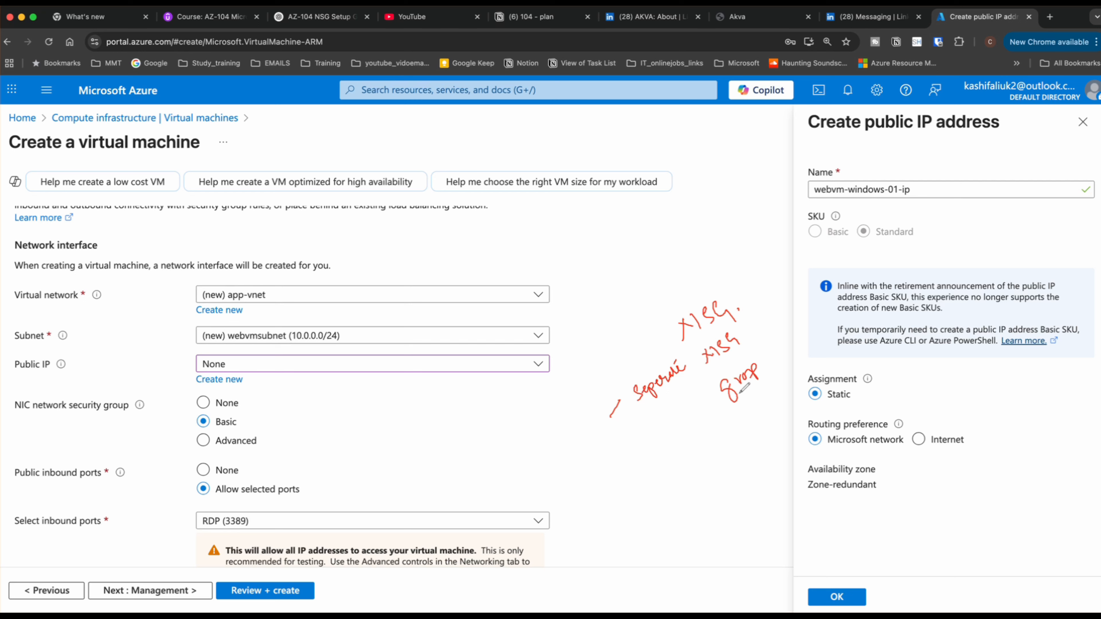
{"action": "mouse_move", "coordinate": [619, 454]}
{"action": "left_mouse_down"}
{"action": "mouse_move", "coordinate": [650, 455]}
{"action": "mouse_move", "coordinate": [700, 410]}
{"action": "mouse_move", "coordinate": [703, 431]}
{"action": "left_mouse_up"}
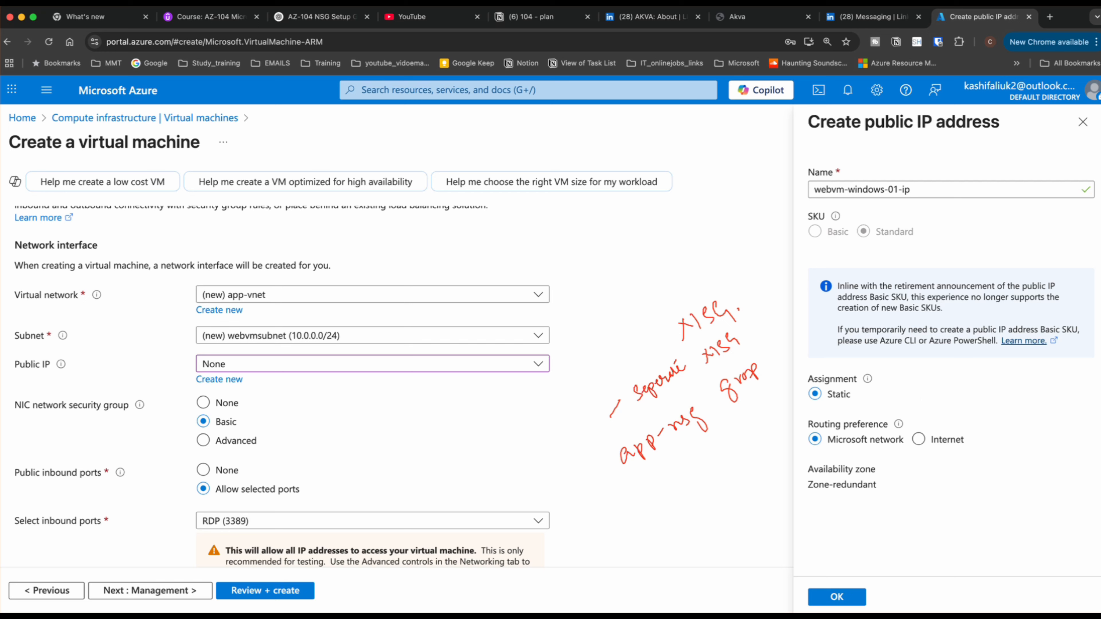
{"action": "key", "text": "Escape"}
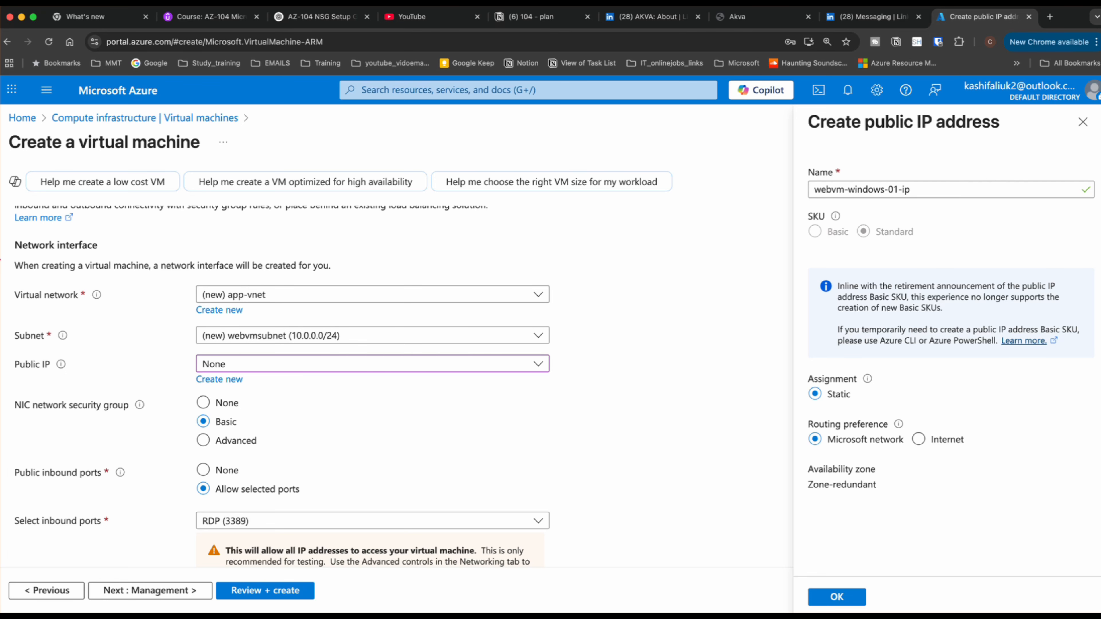
Set the NIC network security group to None and enable deleting the NIC when the virtual machine is deleted
{"action": "left_click", "coordinate": [203, 403]}
{"action": "scroll", "coordinate": [249, 446], "scroll_direction": "up", "scroll_amount": 2}
{"action": "scroll", "coordinate": [248, 445], "scroll_direction": "down", "scroll_amount": 5}
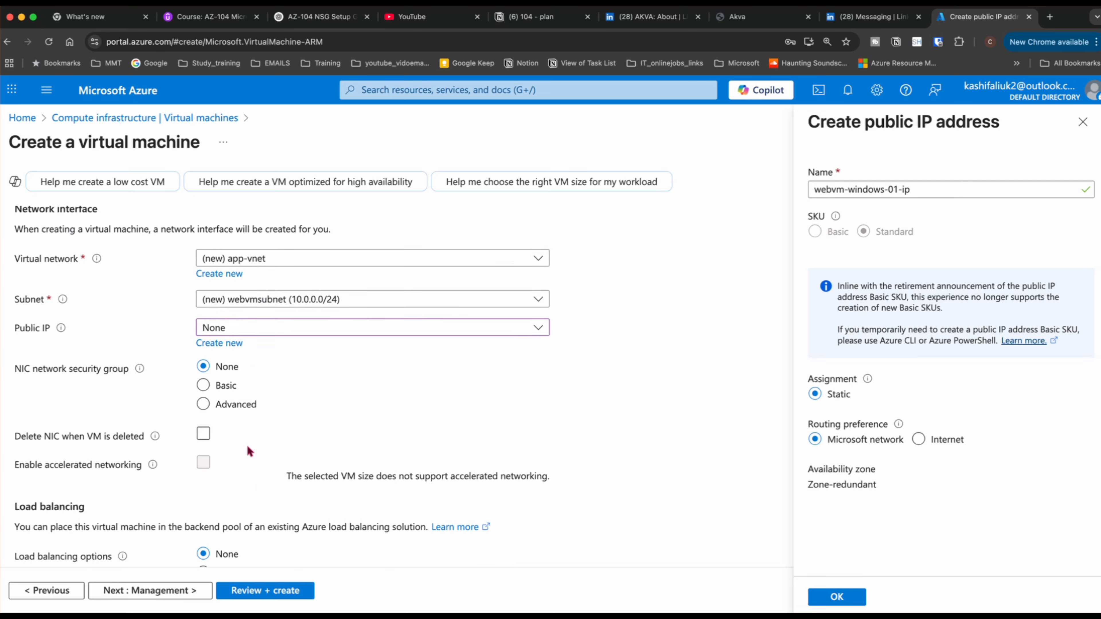
{"action": "left_click", "coordinate": [203, 347]}
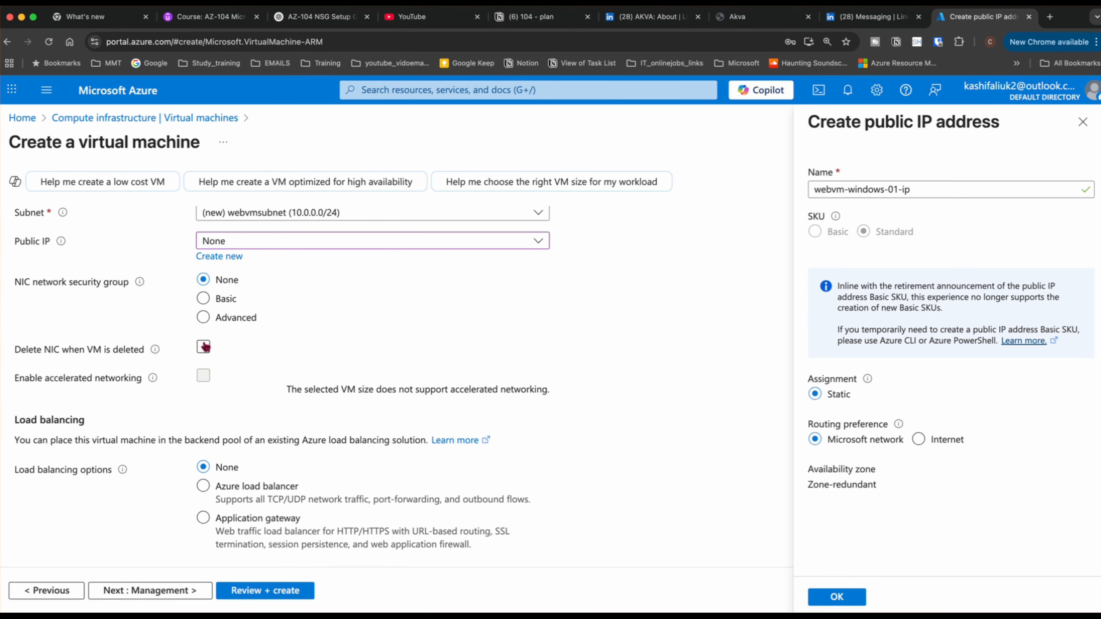
{"action": "scroll", "coordinate": [239, 449], "scroll_direction": "up", "scroll_amount": 2}
{"action": "scroll", "coordinate": [238, 449], "scroll_direction": "down", "scroll_amount": 2}
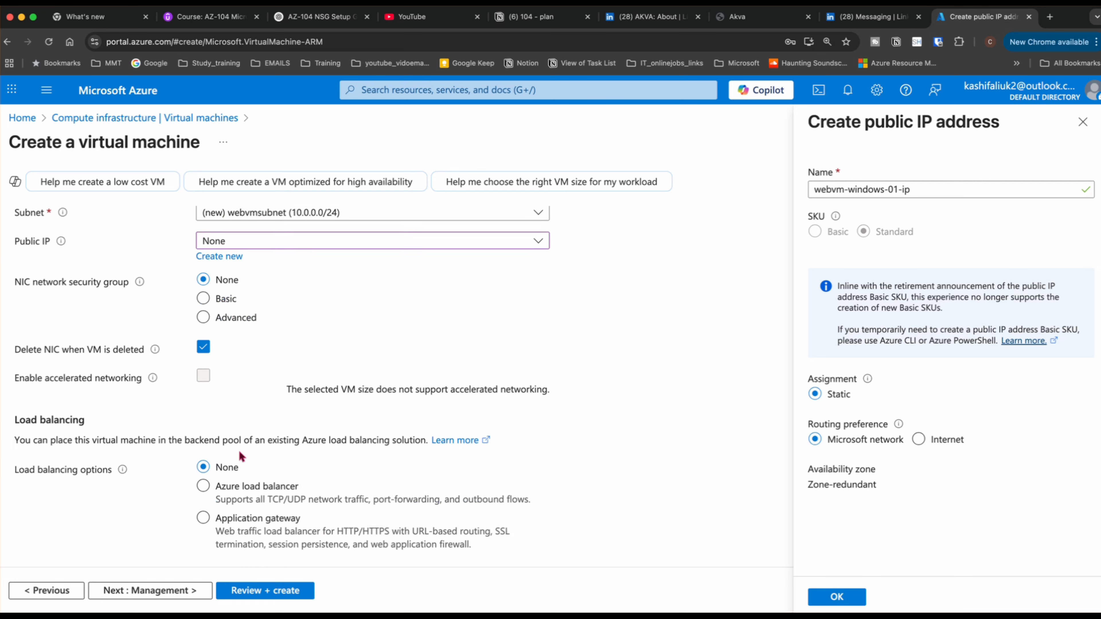
Proceed past the management settings to the monitoring settings and disable boot diagnostics
{"action": "left_click", "coordinate": [169, 590]}
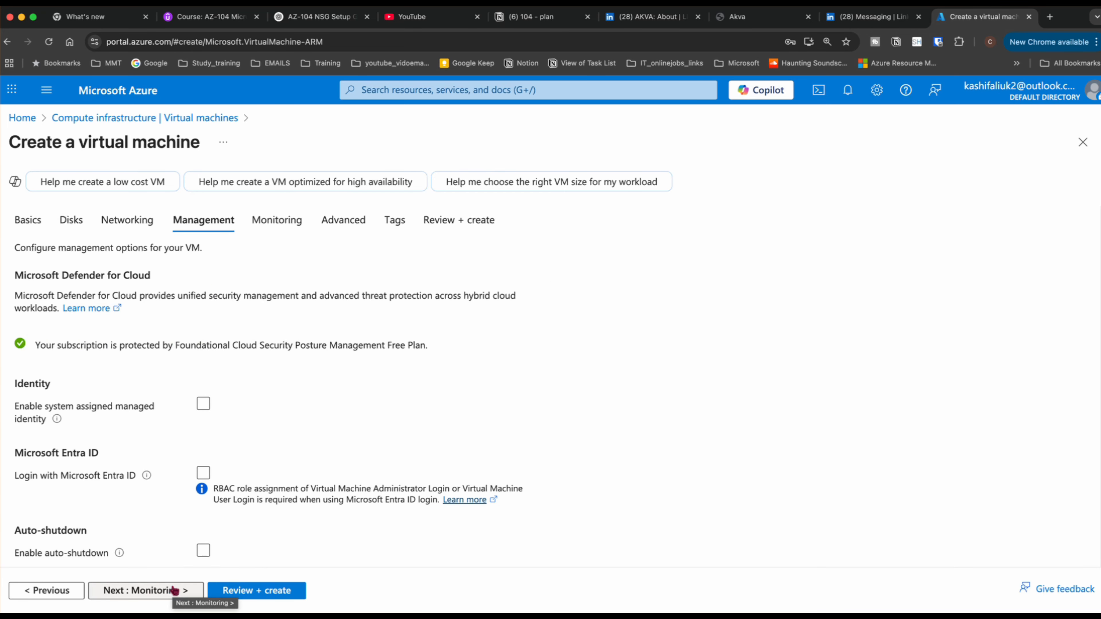
{"action": "left_click", "coordinate": [173, 590]}
{"action": "left_click", "coordinate": [204, 390]}
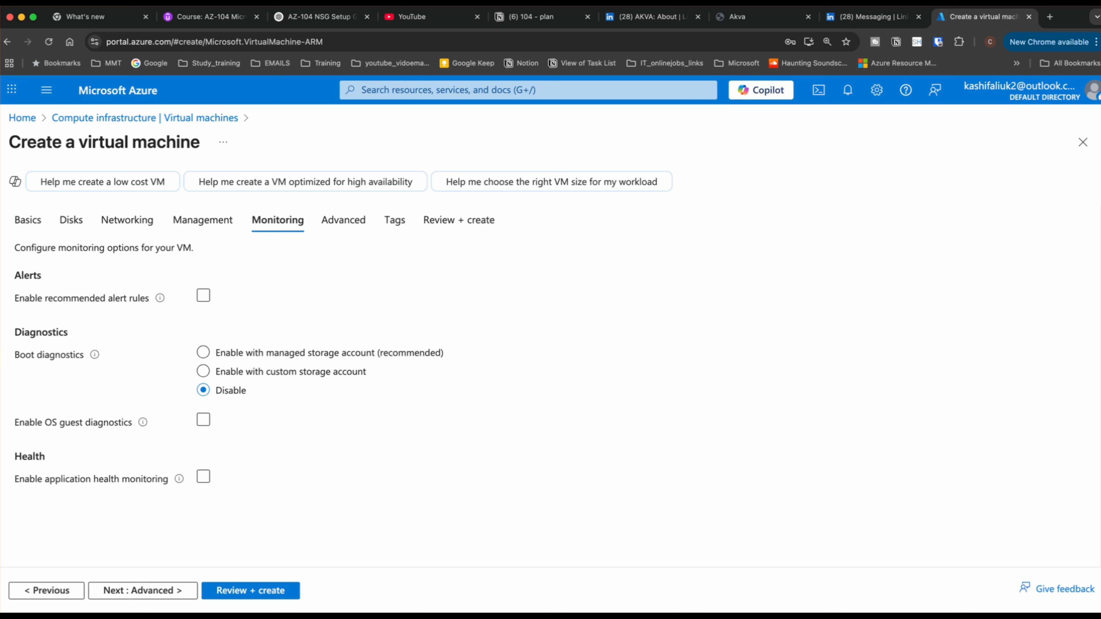
Proceed through the advanced settings and tags to the final review and create the virtual machine
{"action": "left_click", "coordinate": [159, 590]}
{"action": "left_click", "coordinate": [160, 590]}
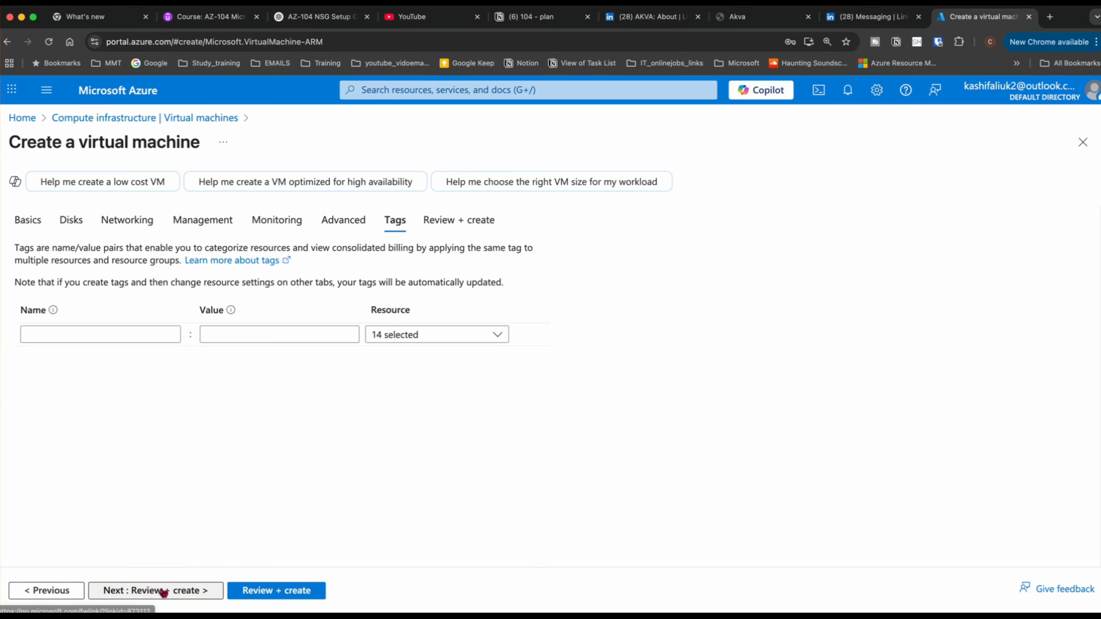
{"action": "left_click", "coordinate": [163, 591]}
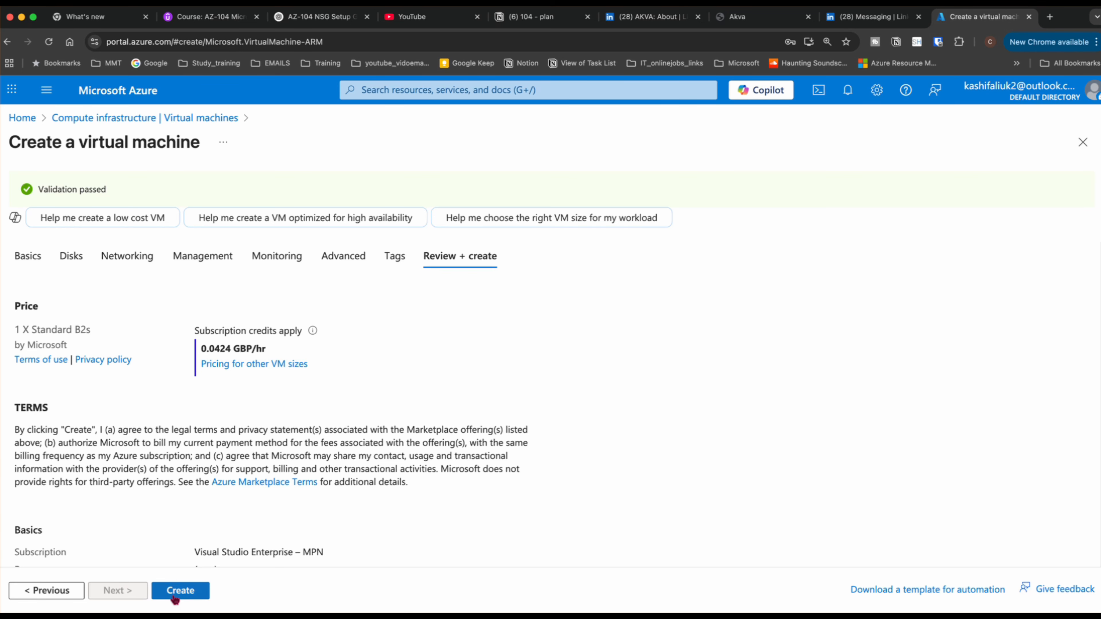
{"action": "left_click", "coordinate": [177, 591]}
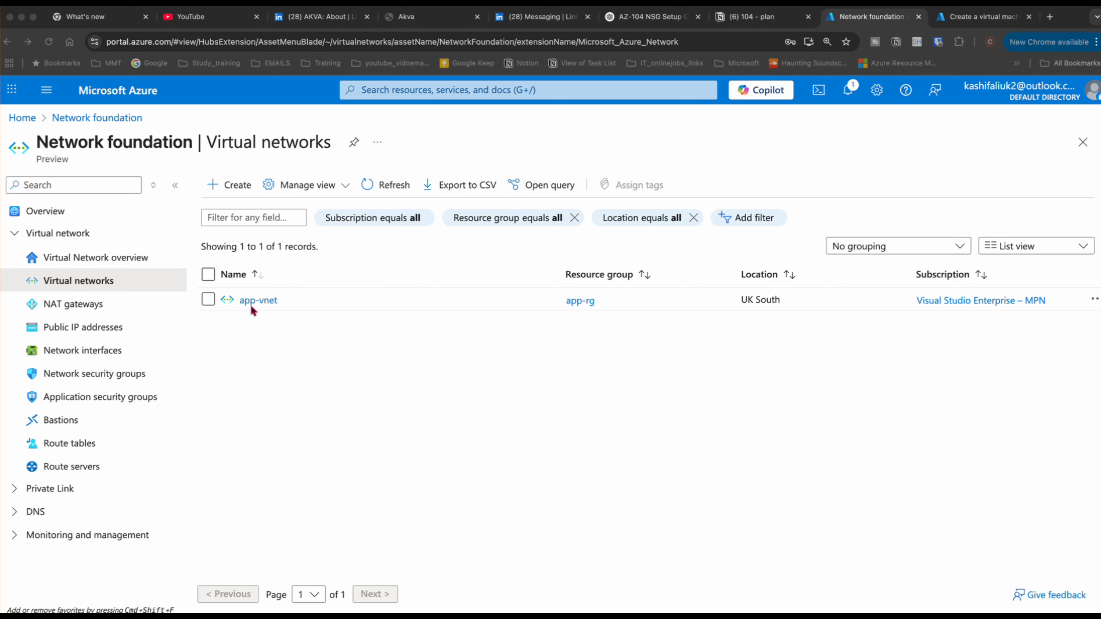
{"action": "left_click", "coordinate": [226, 187]}
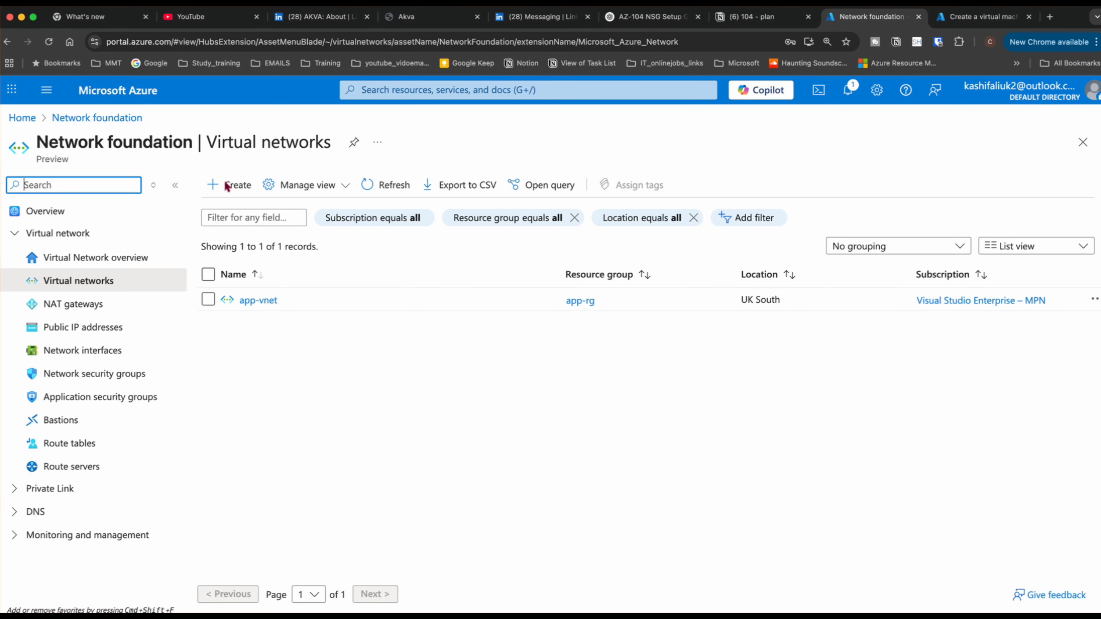
{"action": "left_click", "coordinate": [228, 186]}
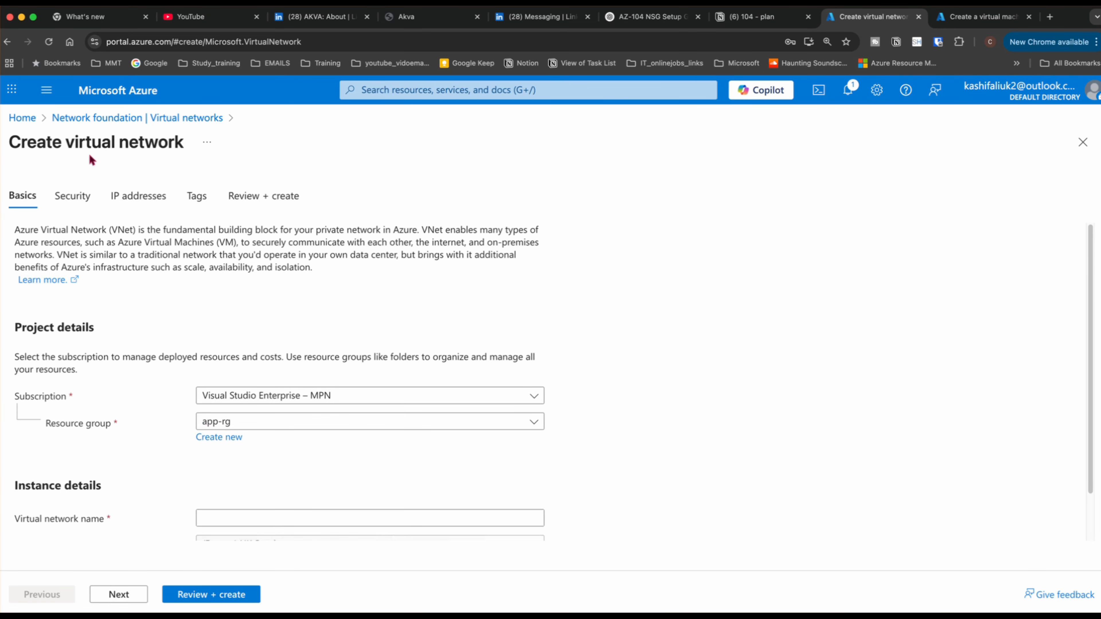
{"action": "left_click", "coordinate": [94, 119]}
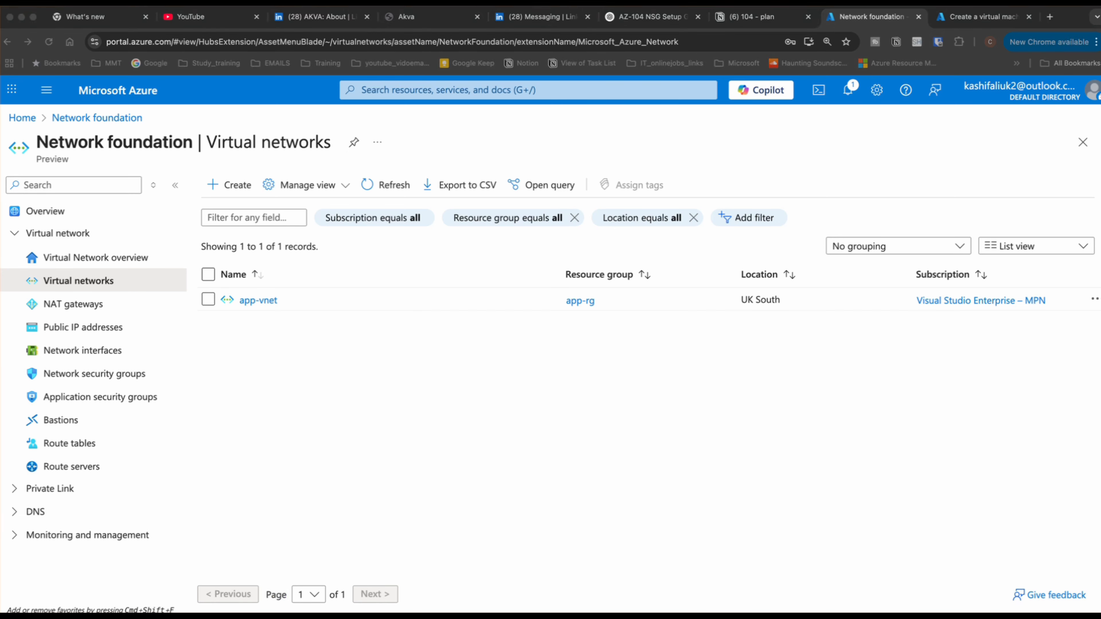
Open the subnets of the app-vnet virtual network
{"action": "left_click", "coordinate": [261, 303]}
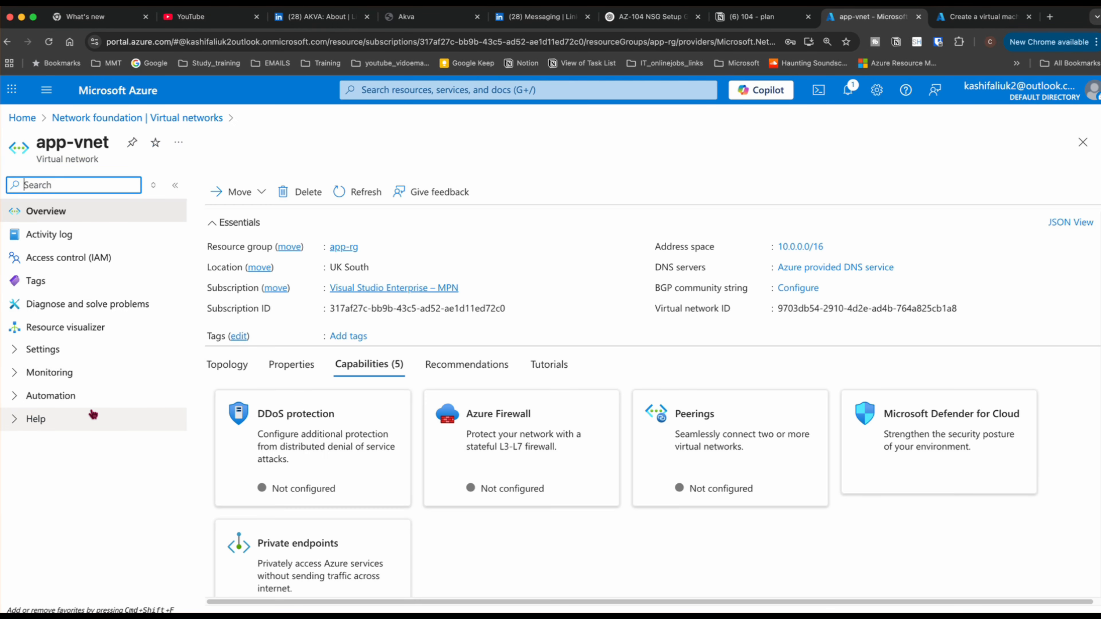
{"action": "left_click", "coordinate": [41, 350]}
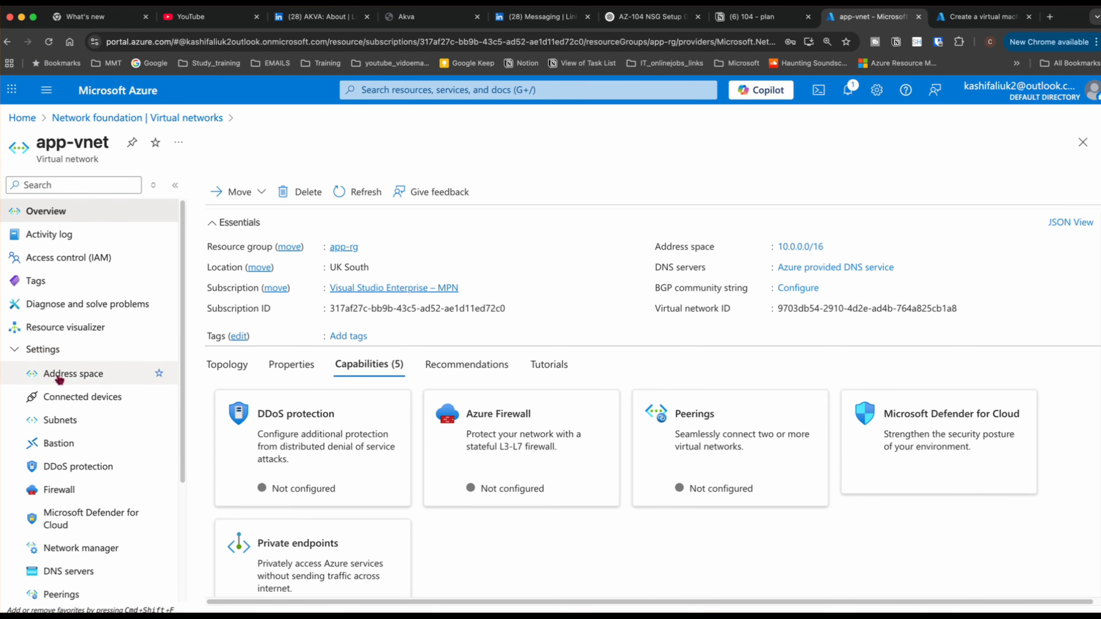
{"action": "left_click", "coordinate": [66, 418]}
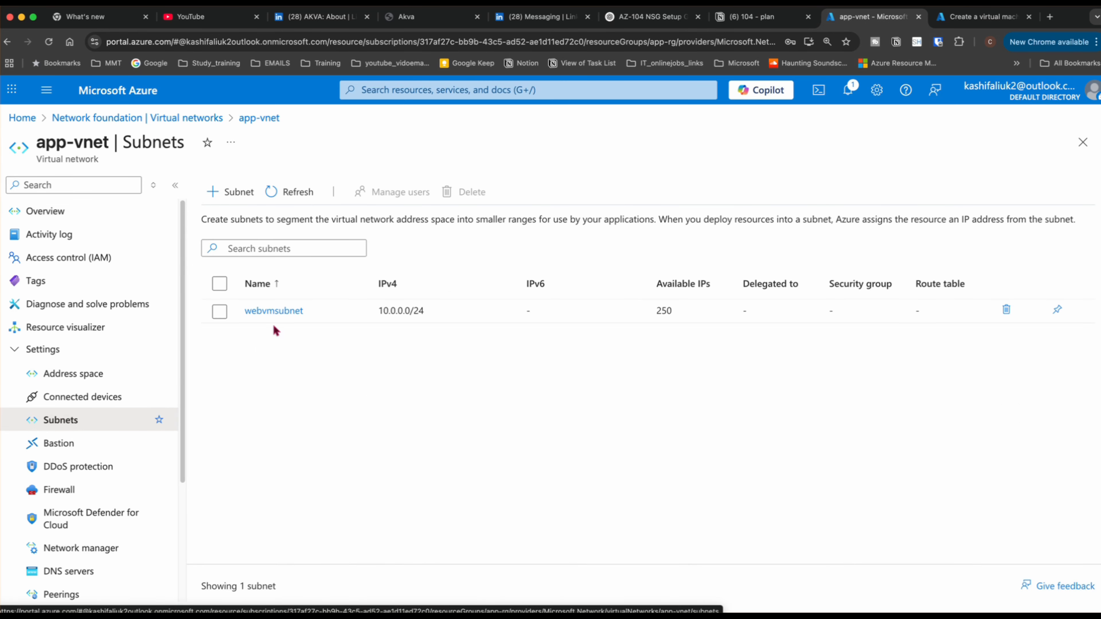
{"action": "left_click", "coordinate": [231, 191]}
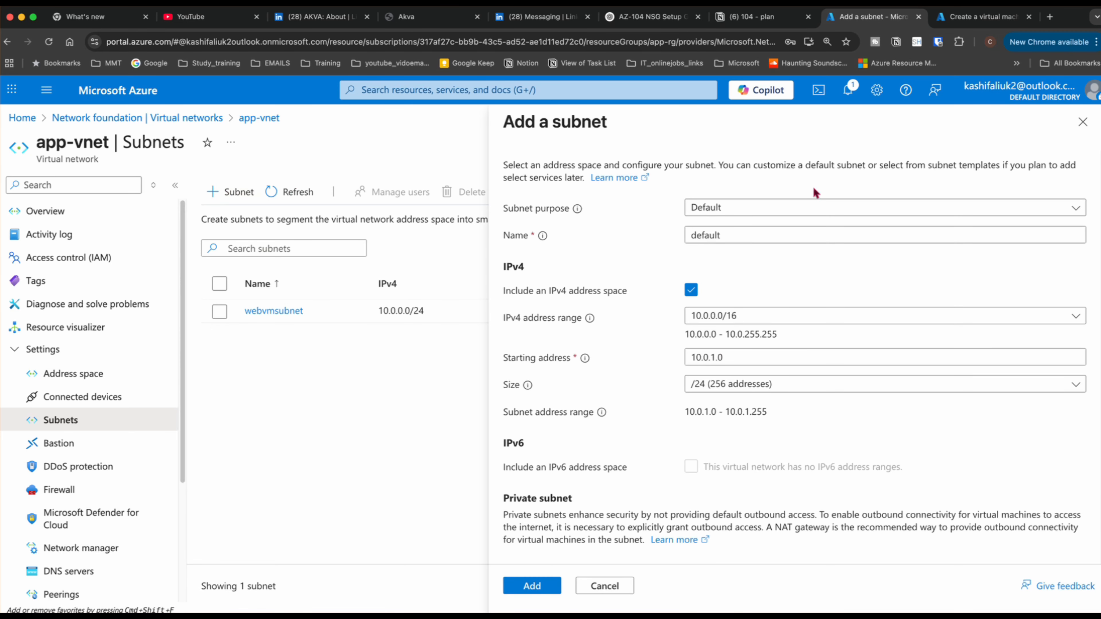
{"action": "left_click", "coordinate": [761, 209]}
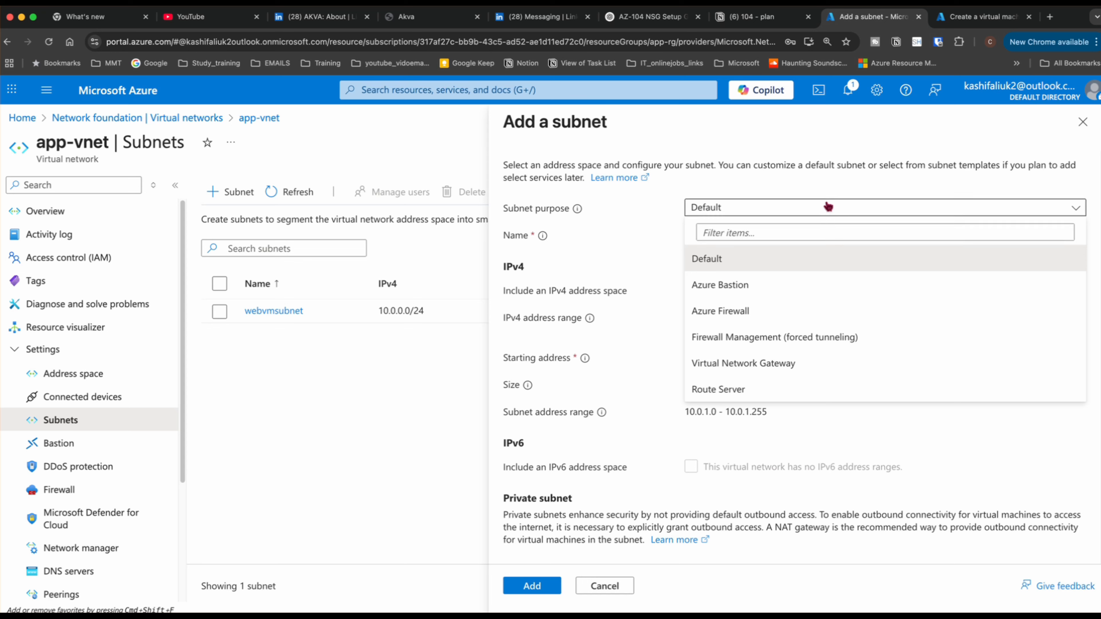
{"action": "left_click", "coordinate": [860, 305]}
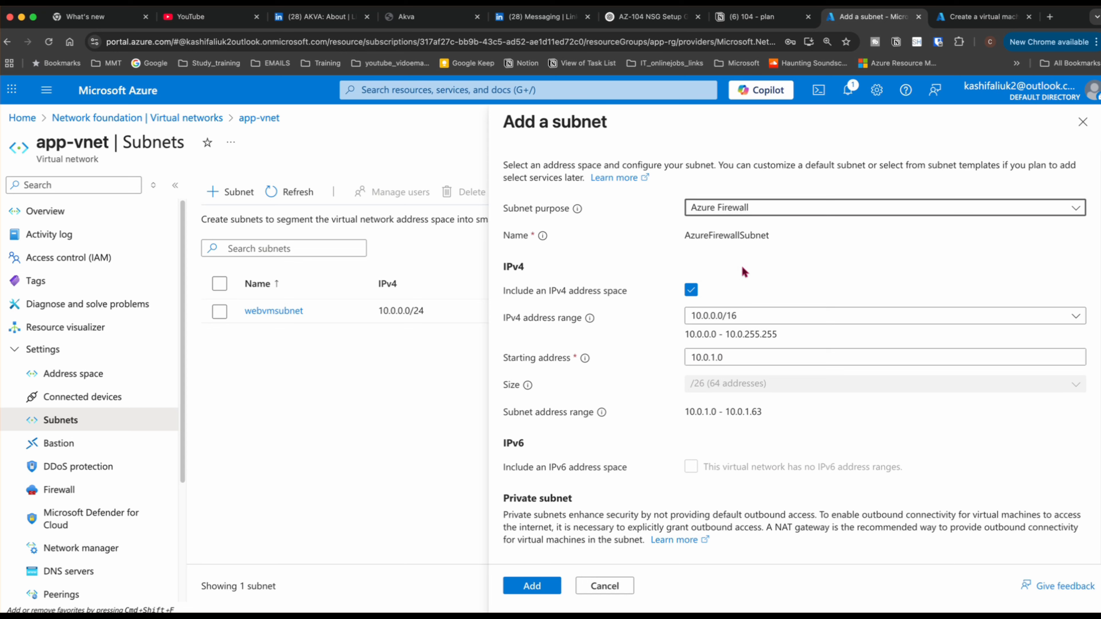
{"action": "left_click", "coordinate": [765, 208]}
{"action": "left_click", "coordinate": [764, 209]}
{"action": "left_click", "coordinate": [606, 587]}
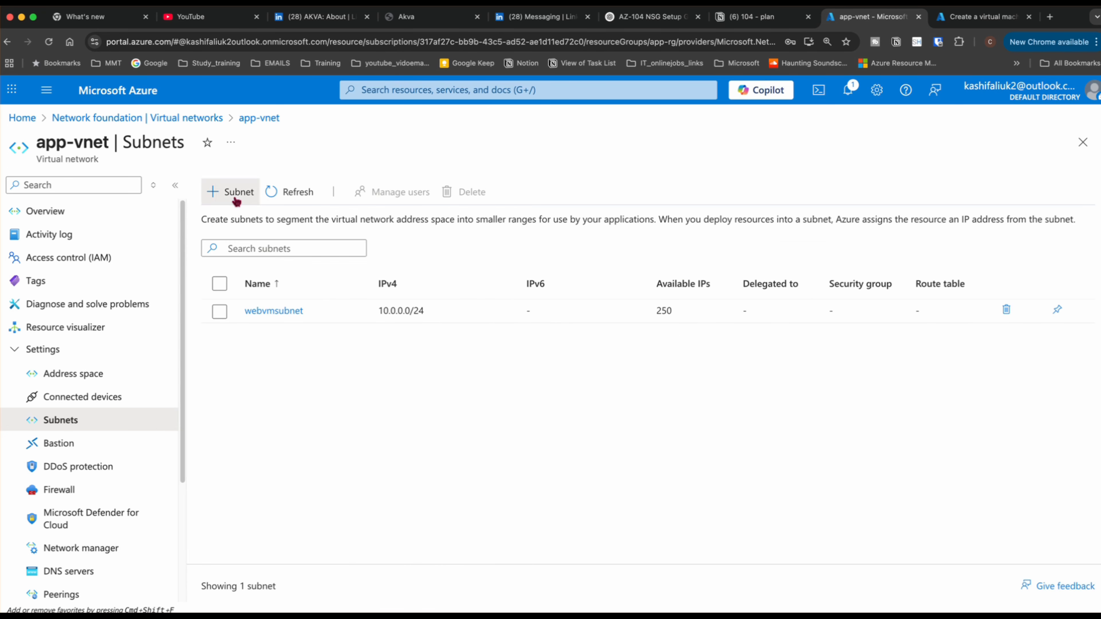
Add a subnet named linuxvm_subnet to app-vnet, keeping the default purpose and address settings
{"action": "left_click", "coordinate": [234, 198]}
{"action": "left_click", "coordinate": [758, 238]}
{"action": "key", "text": "BackSpace"}
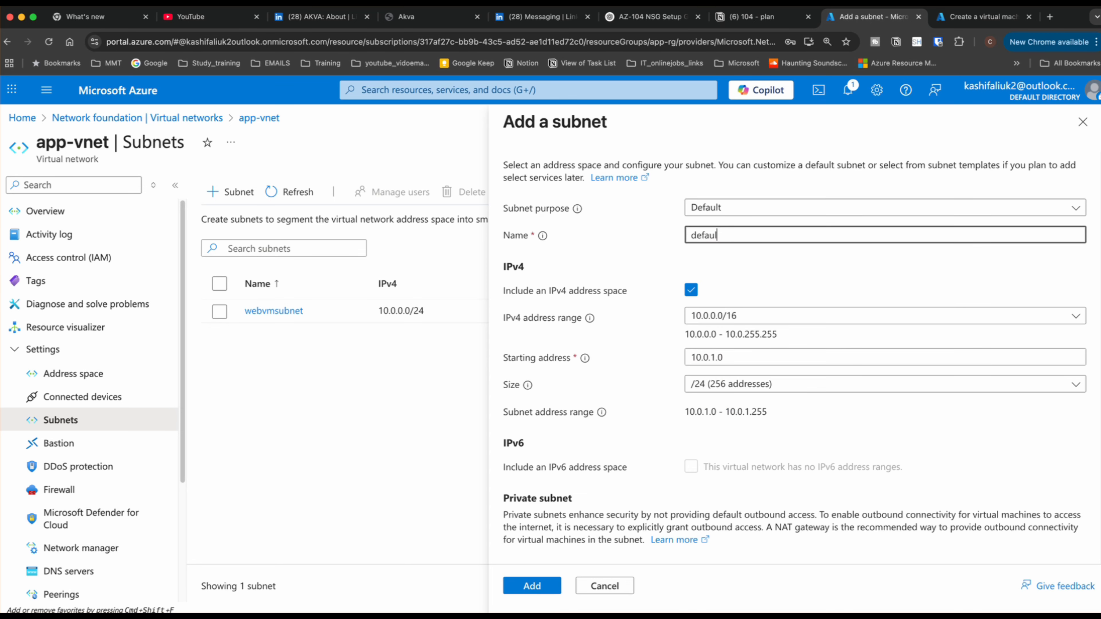
{"action": "key", "text": "BackSpace"}
{"action": "key", "text": "BackSpace"}
{"action": "key", "text": "BackSpace"}
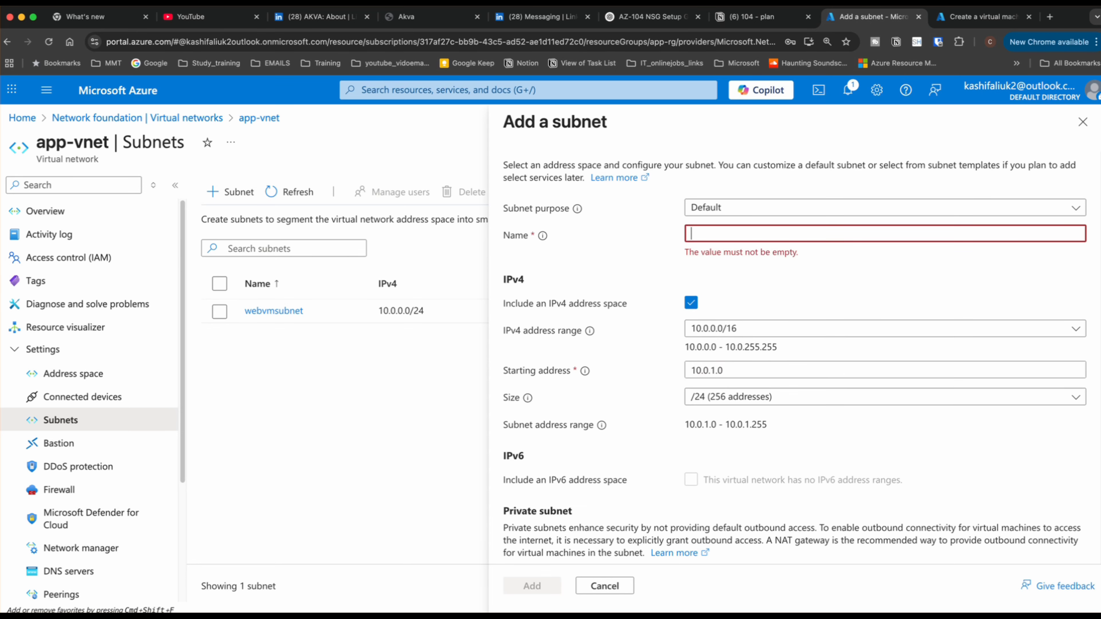
{"action": "type", "text": "linux"}
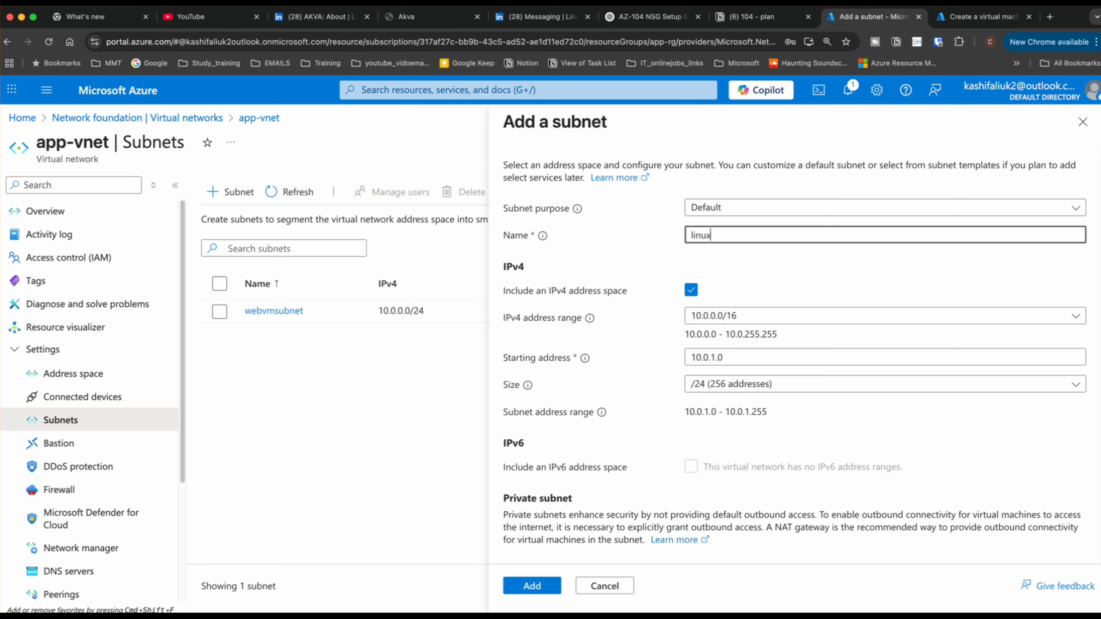
{"action": "type", "text": "vm_subnet"}
{"action": "left_click", "coordinate": [803, 293]}
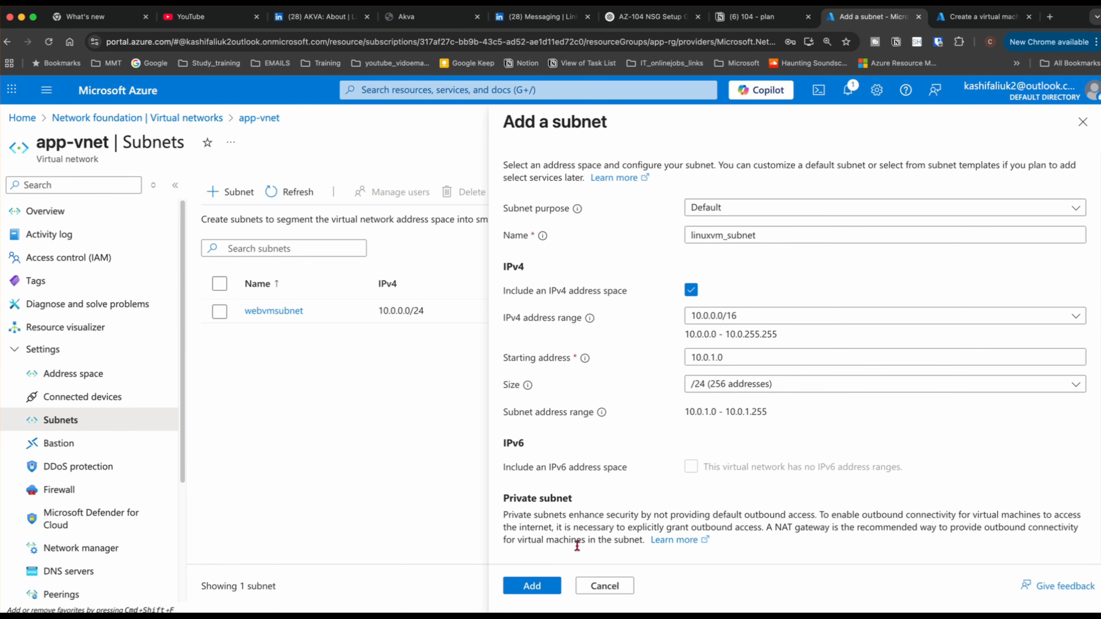
{"action": "scroll", "coordinate": [589, 450], "scroll_direction": "down", "scroll_amount": 7}
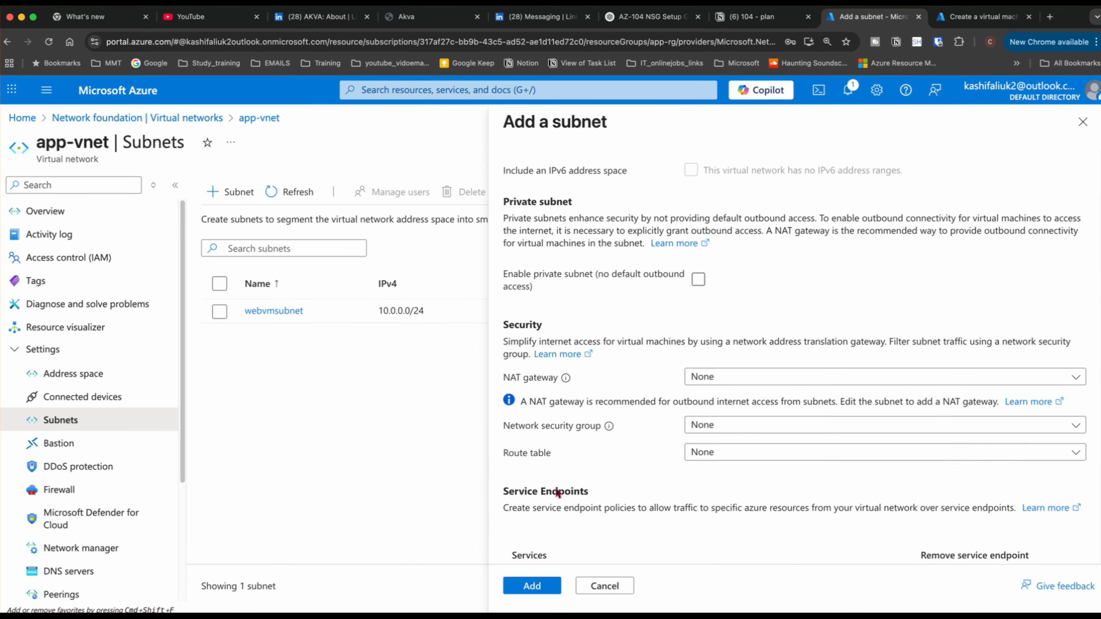
{"action": "scroll", "coordinate": [555, 494], "scroll_direction": "down", "scroll_amount": 5}
{"action": "left_click", "coordinate": [522, 586]}
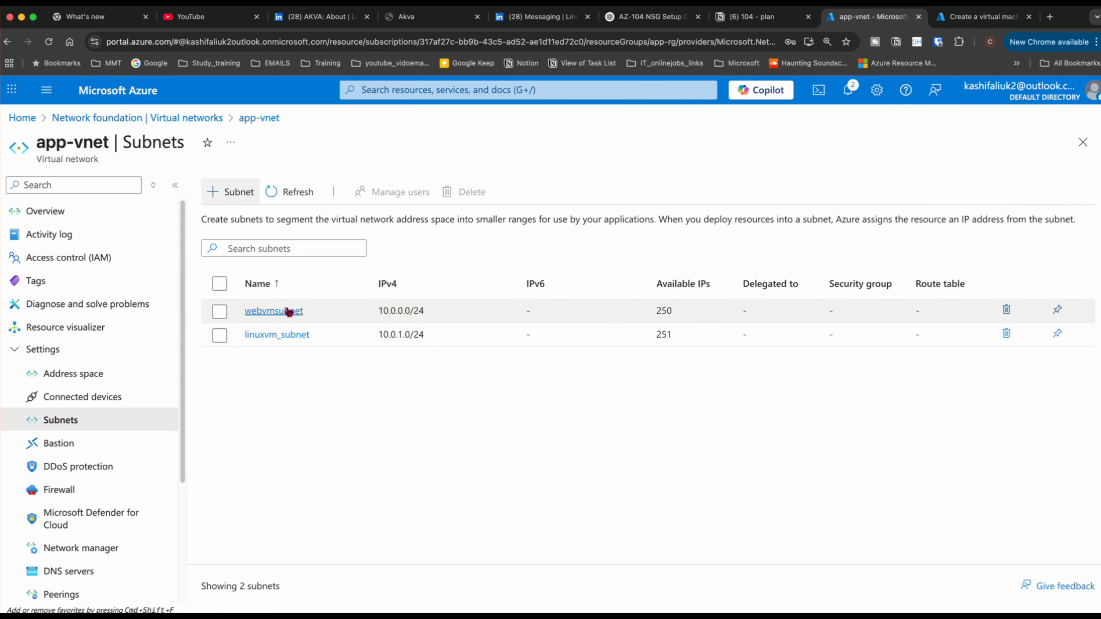
Start adding another subnet to app-vnet and enter AzureBastionSubnet as its name
{"action": "left_click", "coordinate": [234, 192]}
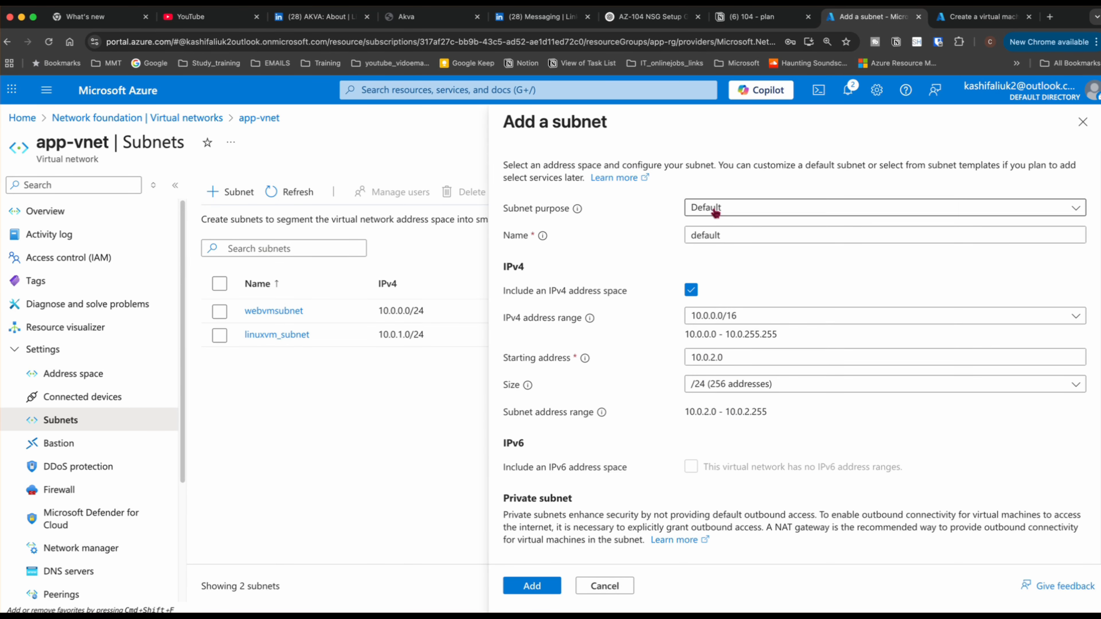
{"action": "left_click", "coordinate": [732, 237]}
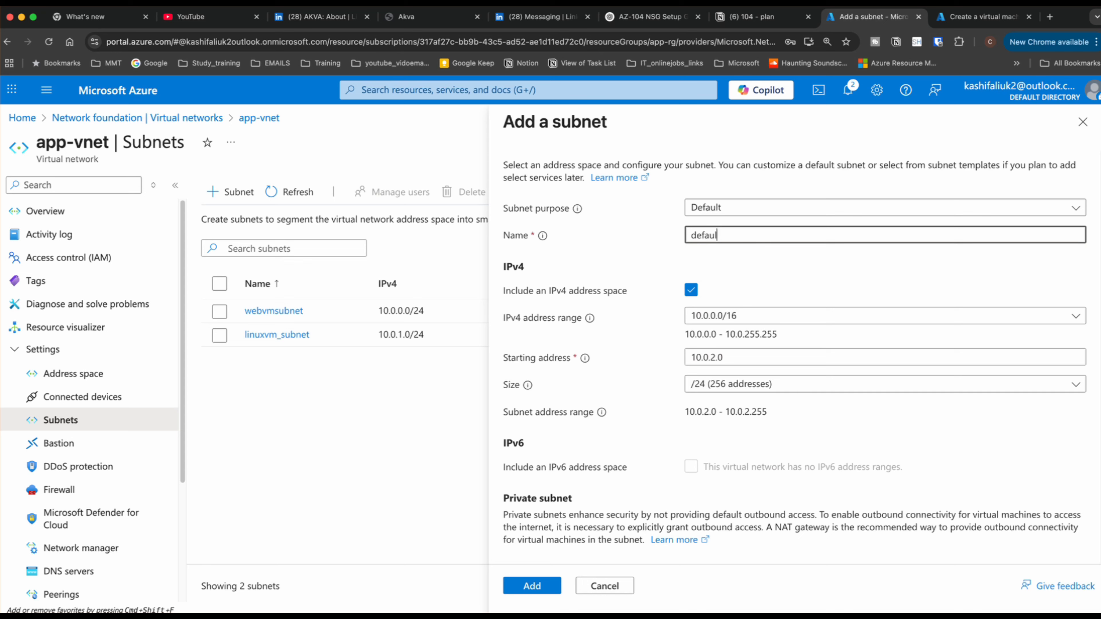
{"action": "key", "text": "BackSpace"}
{"action": "key", "text": "BackSpace"}
{"action": "key", "text": "BackSpace"}
{"action": "key", "text": "BackSpace"}
{"action": "type", "text": "Azure"}
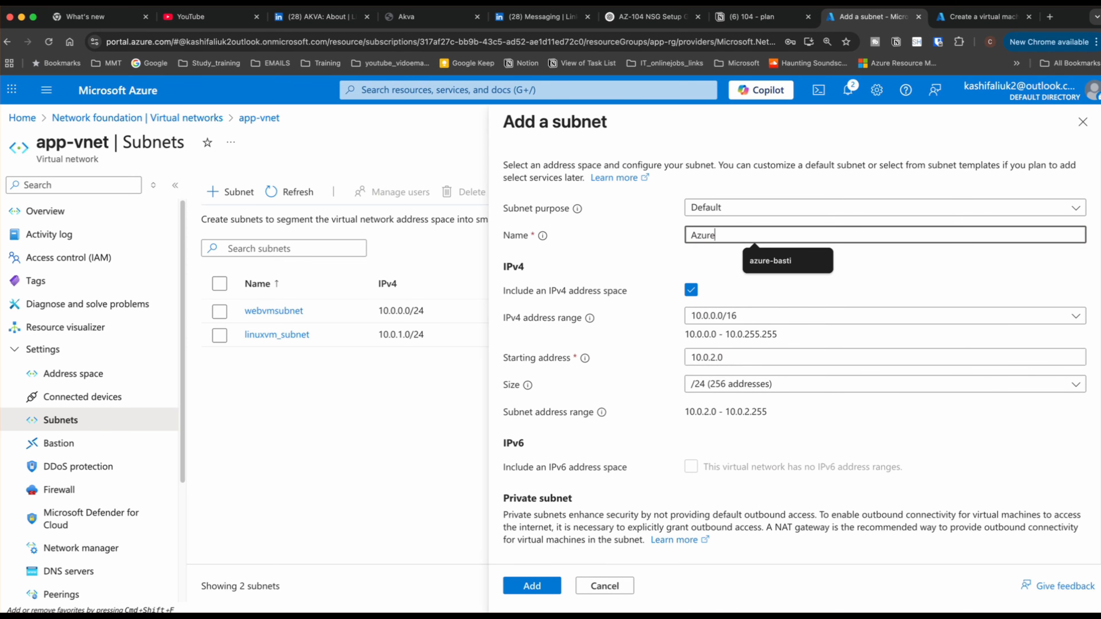
{"action": "type", "text": "Bast"}
{"action": "type", "text": "ia"}
{"action": "type", "text": "p"}
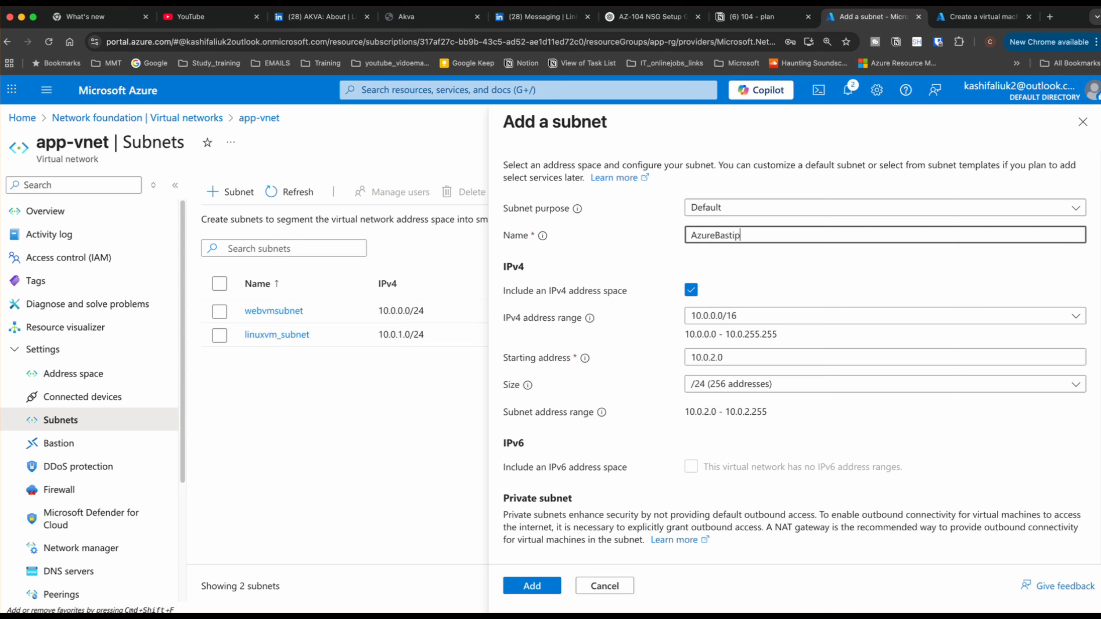
{"action": "key", "text": "BackSpace"}
{"action": "type", "text": "onSubnet"}
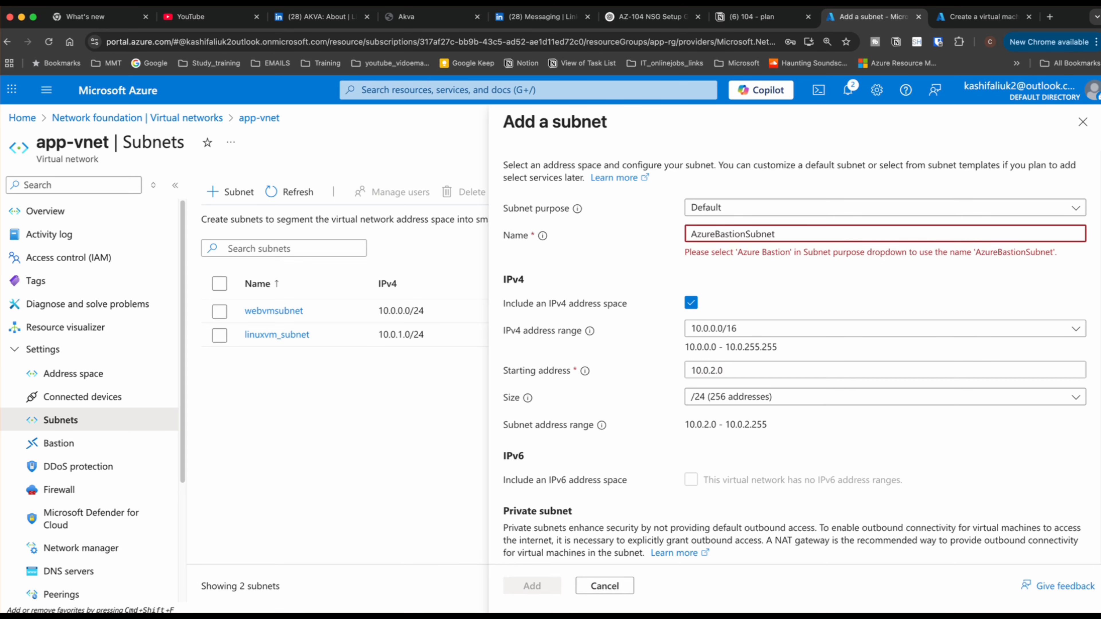
Set the new subnet's purpose to Azure Bastion and add it with the default address settings
{"action": "left_click", "coordinate": [779, 207]}
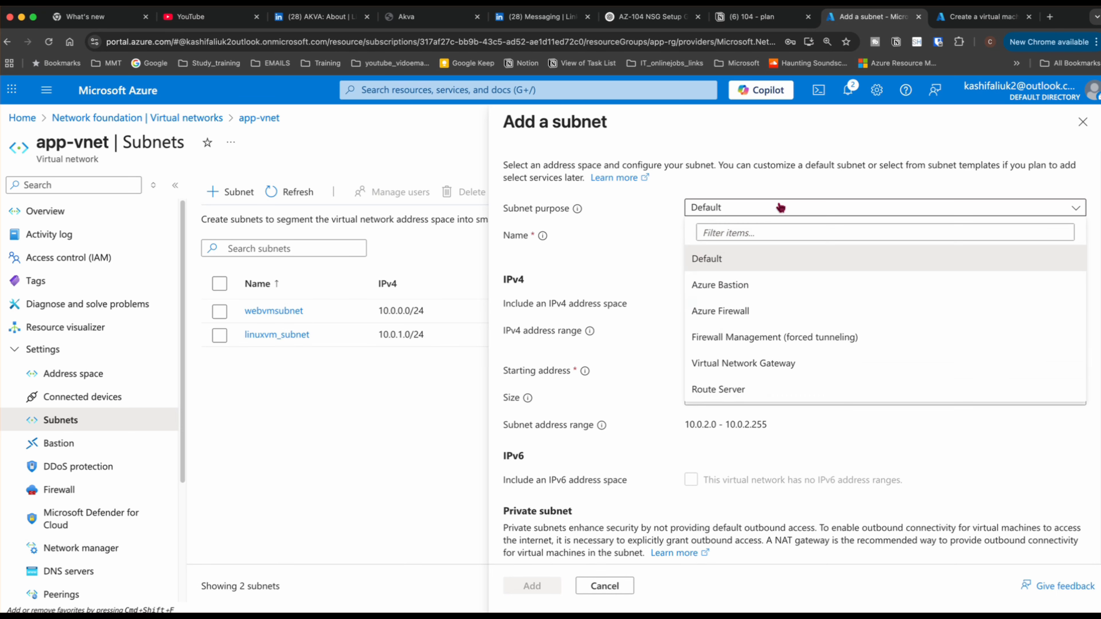
{"action": "left_click", "coordinate": [712, 286]}
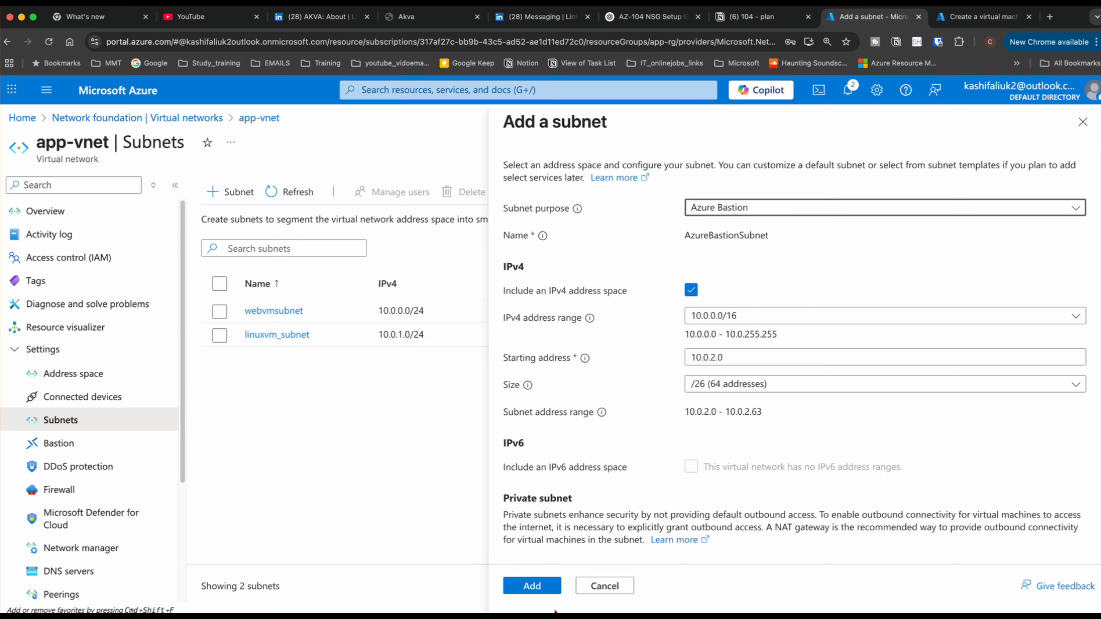
{"action": "left_click", "coordinate": [538, 585]}
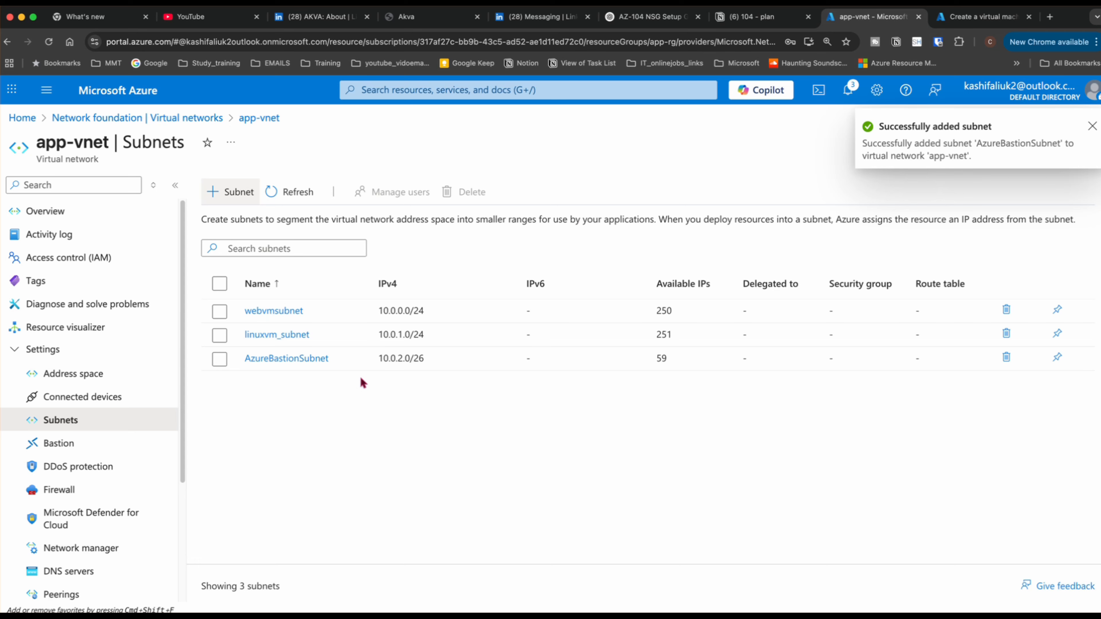
Return to the open virtual machine creation form, reload it to refresh the subnet choices, and select the resource group app-rg
{"action": "left_click", "coordinate": [971, 22]}
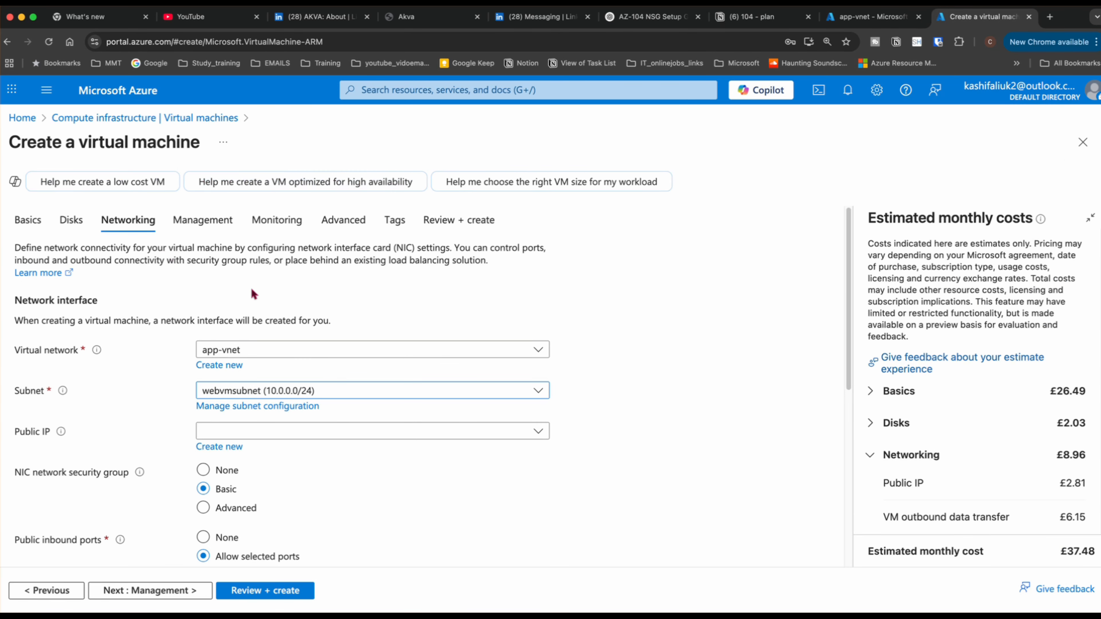
{"action": "left_click", "coordinate": [323, 390]}
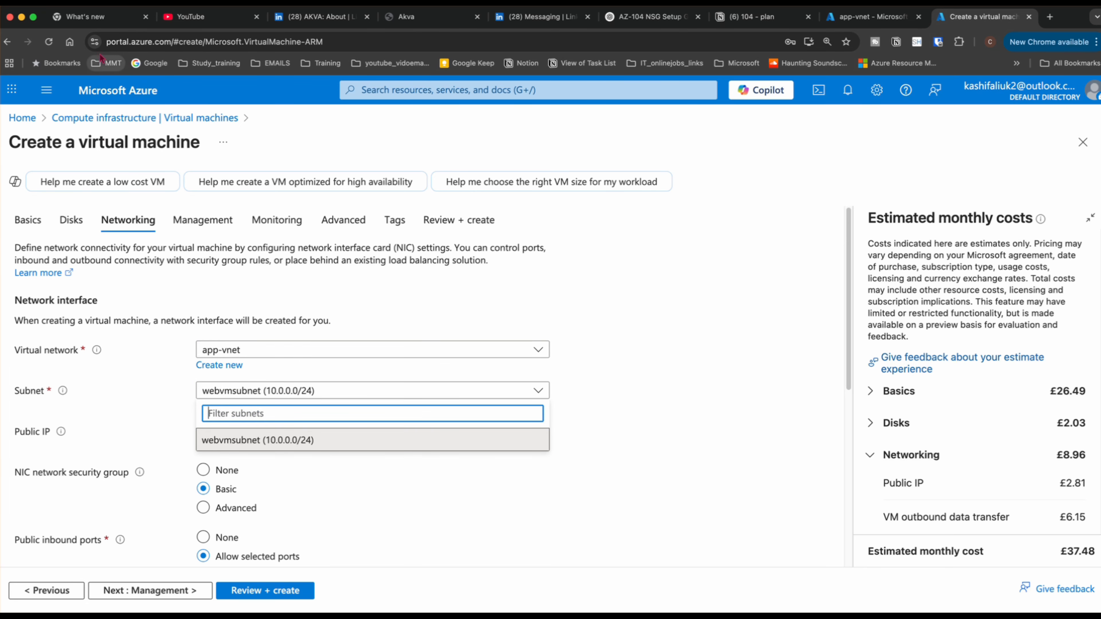
{"action": "left_click", "coordinate": [47, 42]}
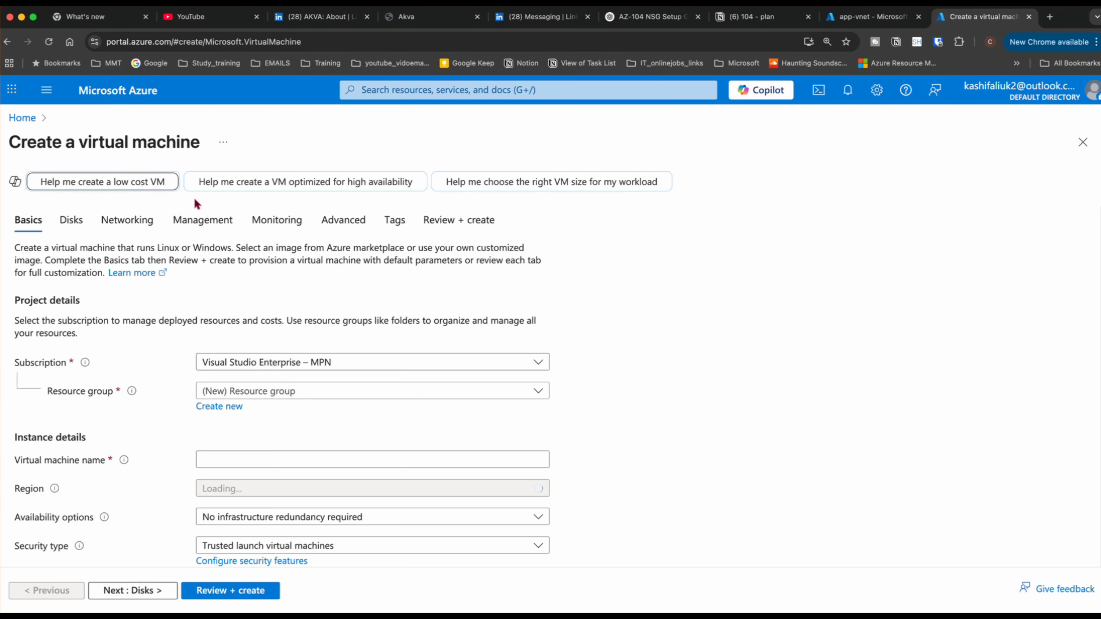
{"action": "left_click", "coordinate": [292, 393]}
{"action": "left_click", "coordinate": [217, 442]}
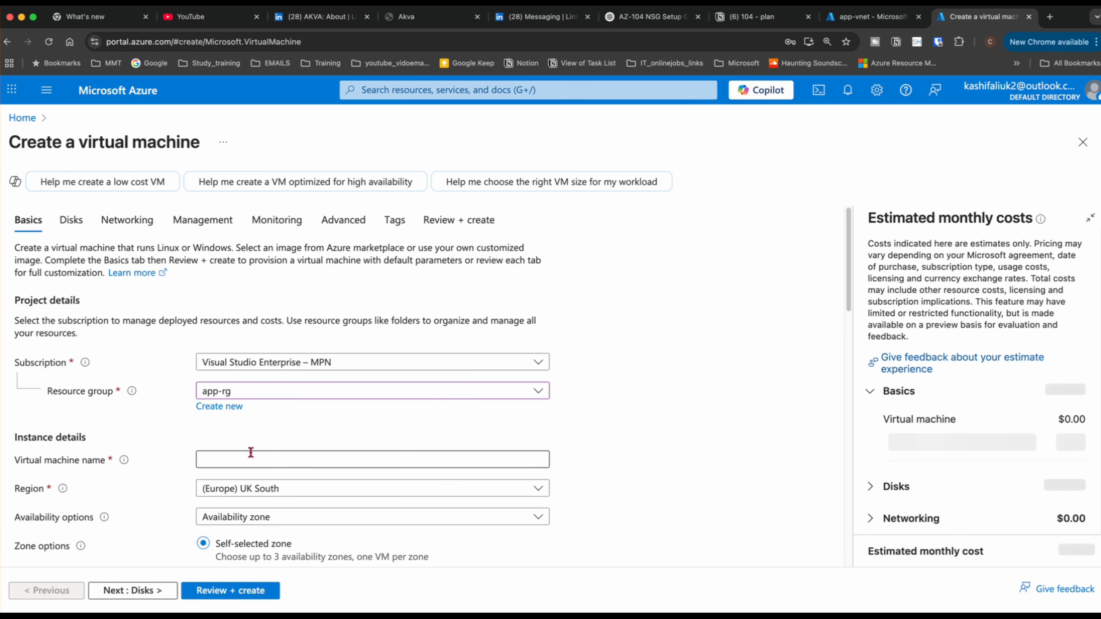
Name the virtual machine appvm-linux-01 and set its availability option to No infrastructure redundancy required
{"action": "left_click", "coordinate": [250, 452]}
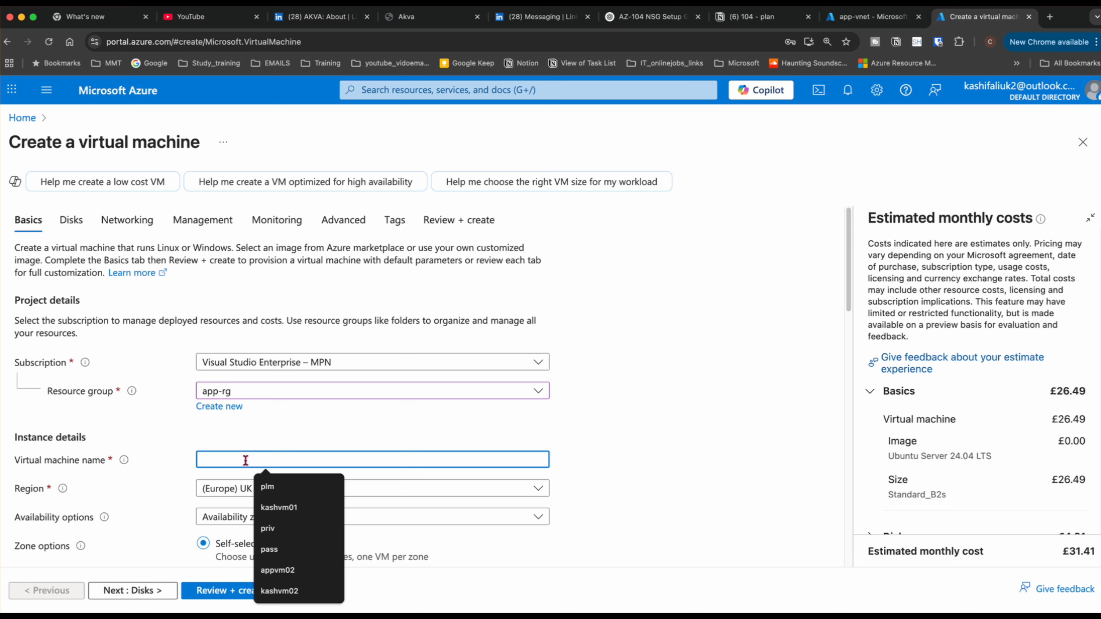
{"action": "type", "text": "app"}
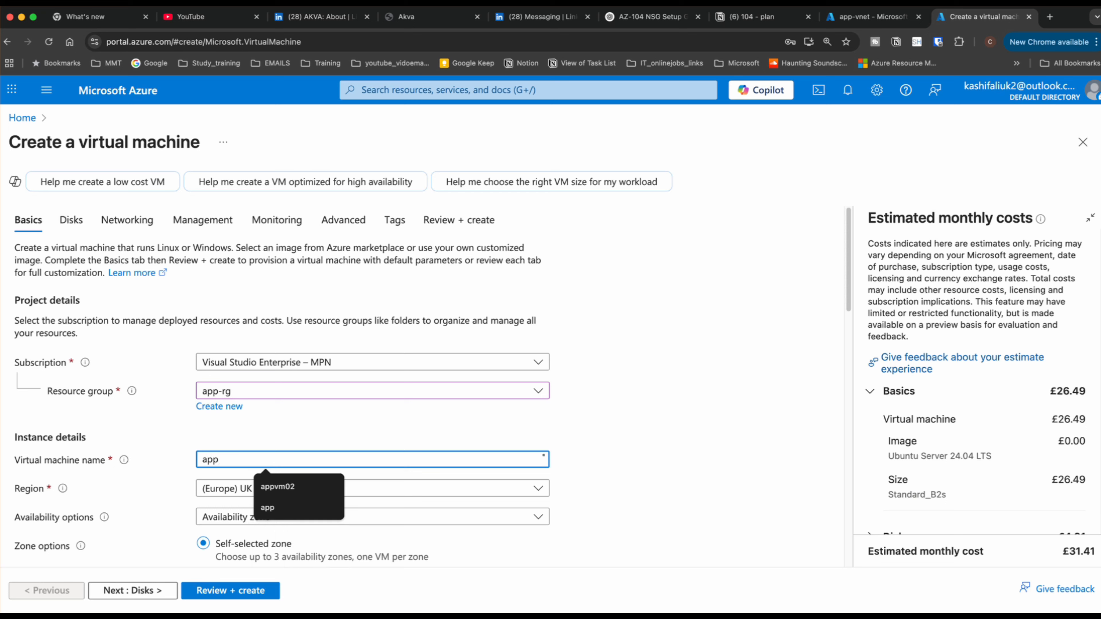
{"action": "type", "text": "vm-"}
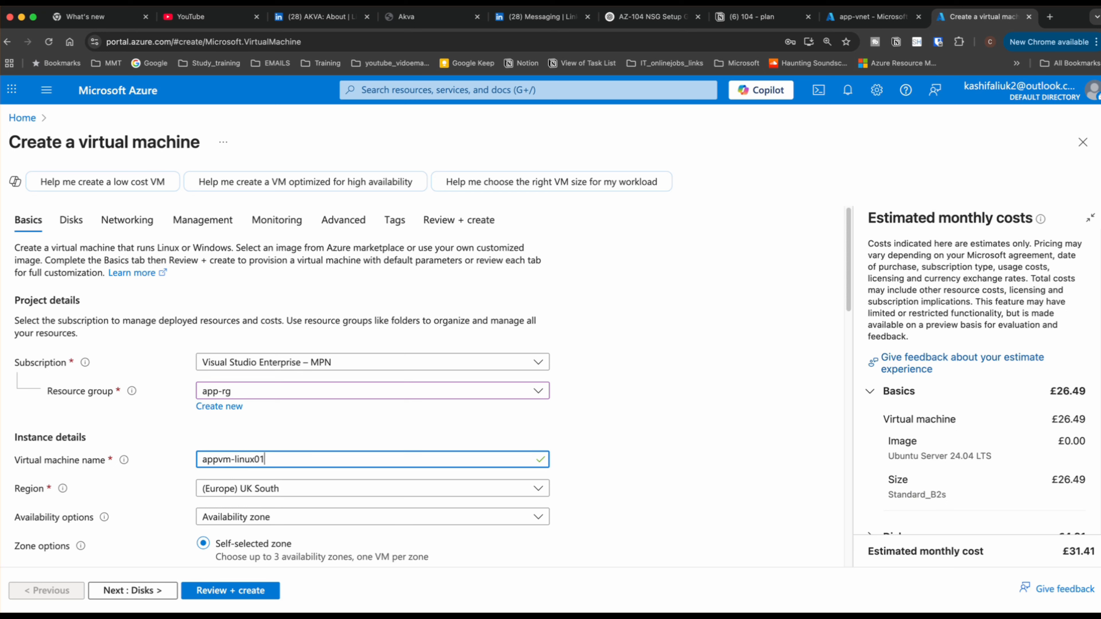
{"action": "type", "text": "linux-0"}
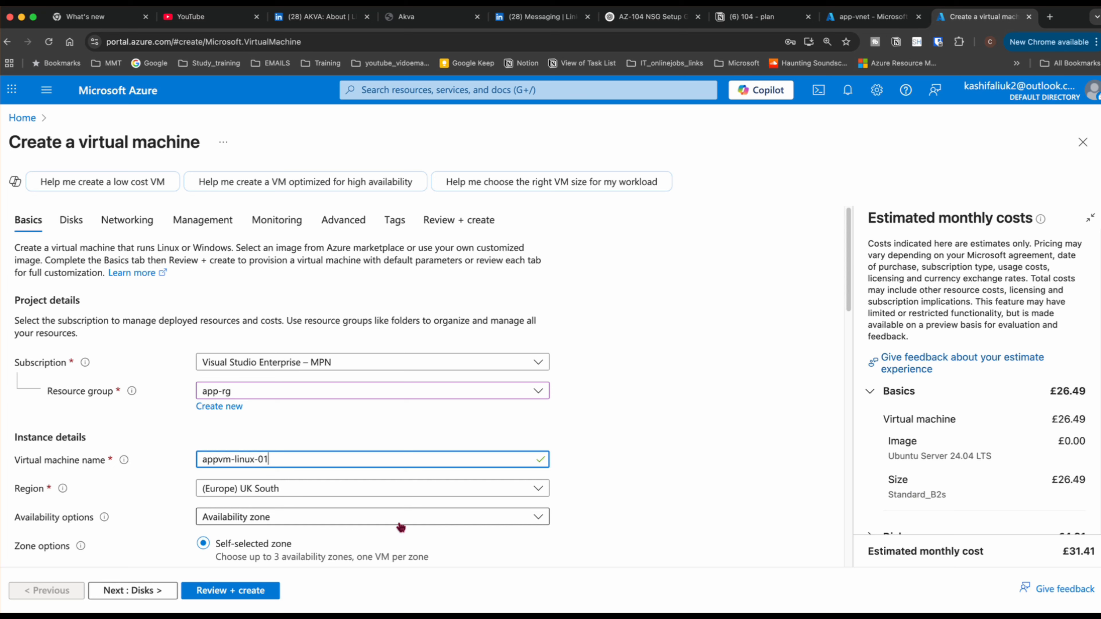
{"action": "left_click", "coordinate": [346, 519]}
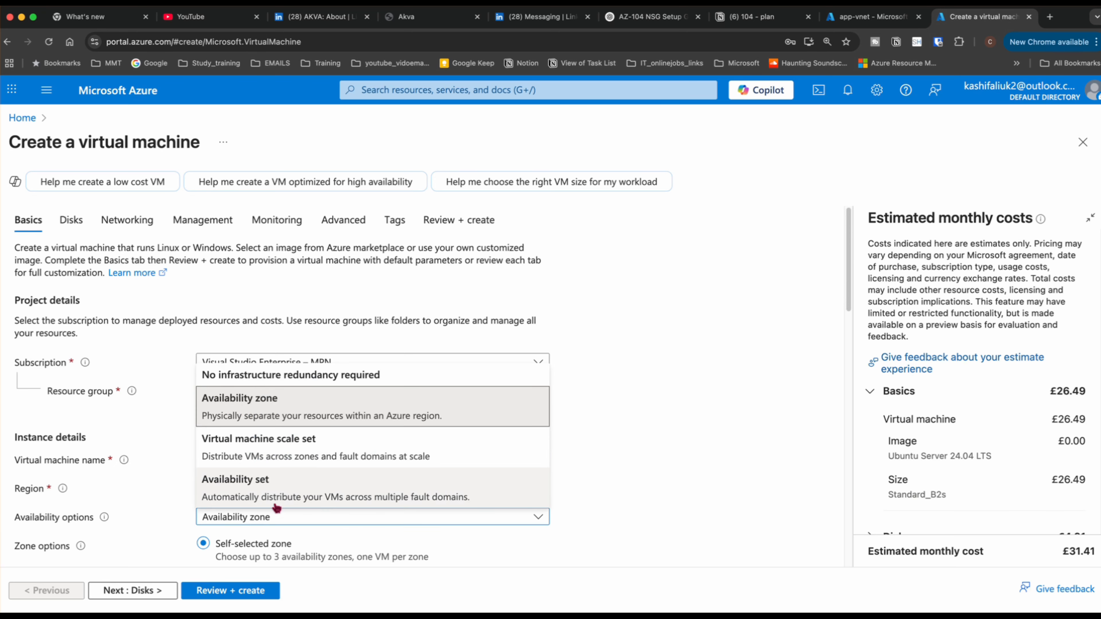
{"action": "left_click", "coordinate": [254, 382]}
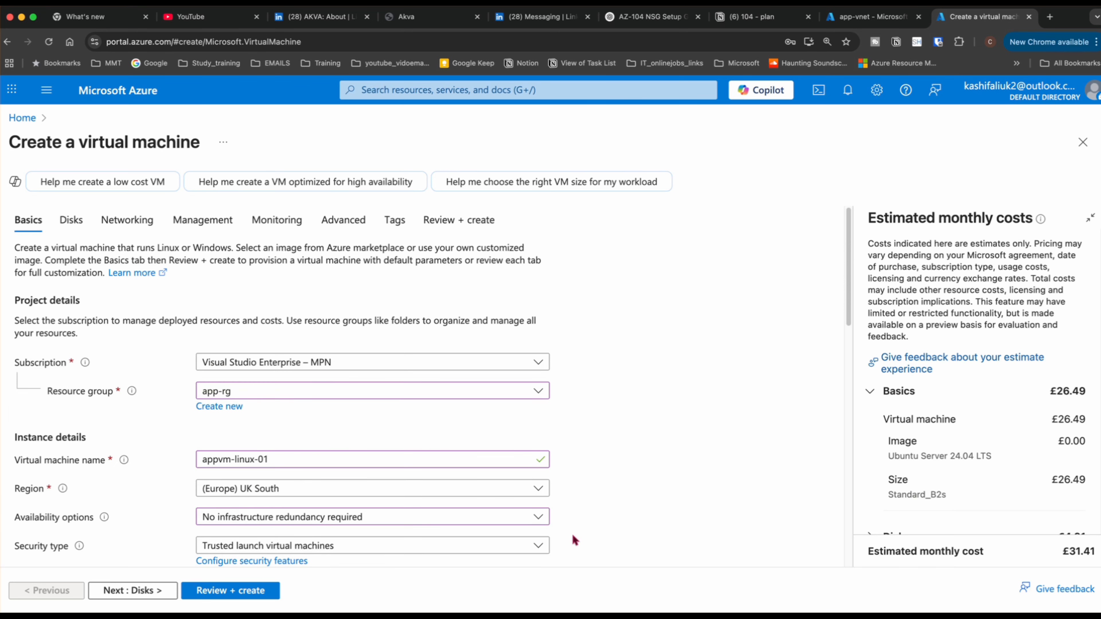
Switch the administrator account to password authentication and enter azureuser as the username
{"action": "scroll", "coordinate": [438, 550], "scroll_direction": "down", "scroll_amount": 5}
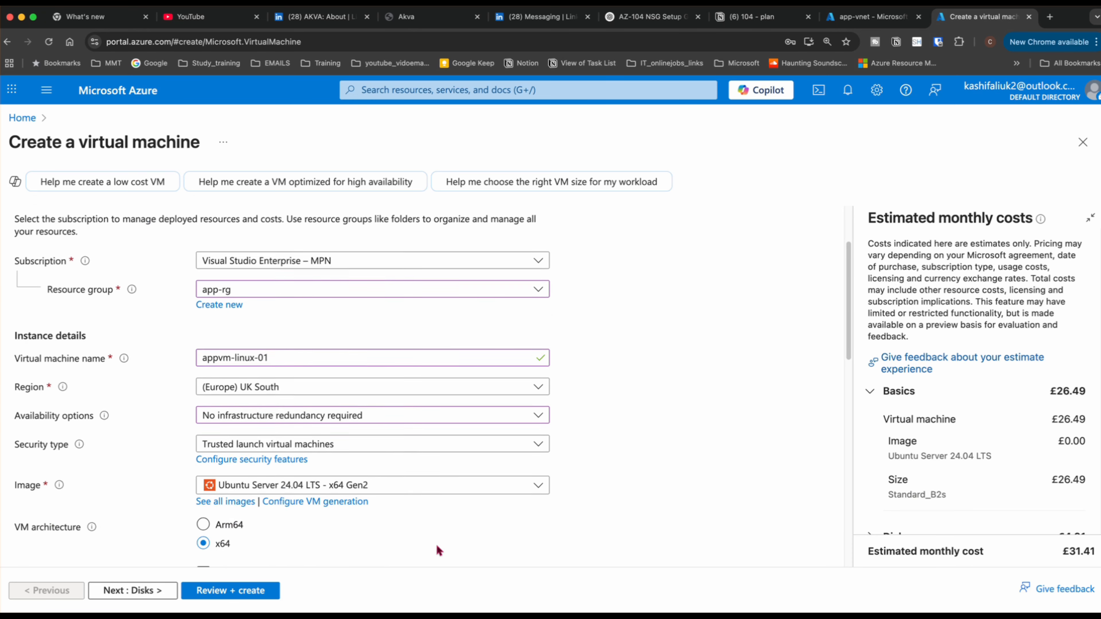
{"action": "scroll", "coordinate": [438, 549], "scroll_direction": "down", "scroll_amount": 7}
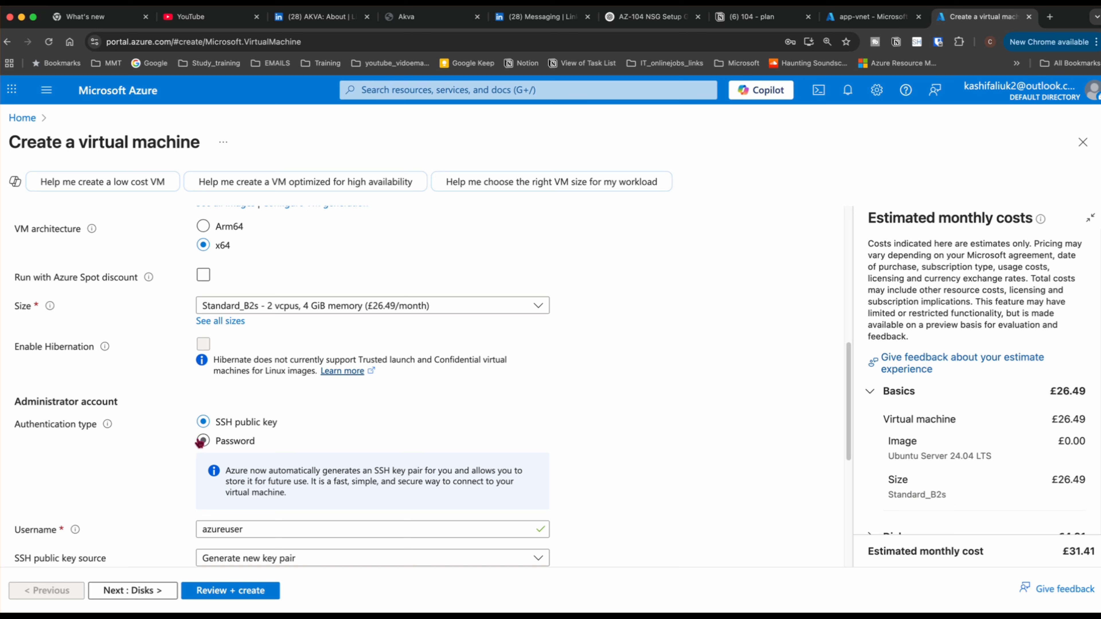
{"action": "left_click", "coordinate": [202, 440]}
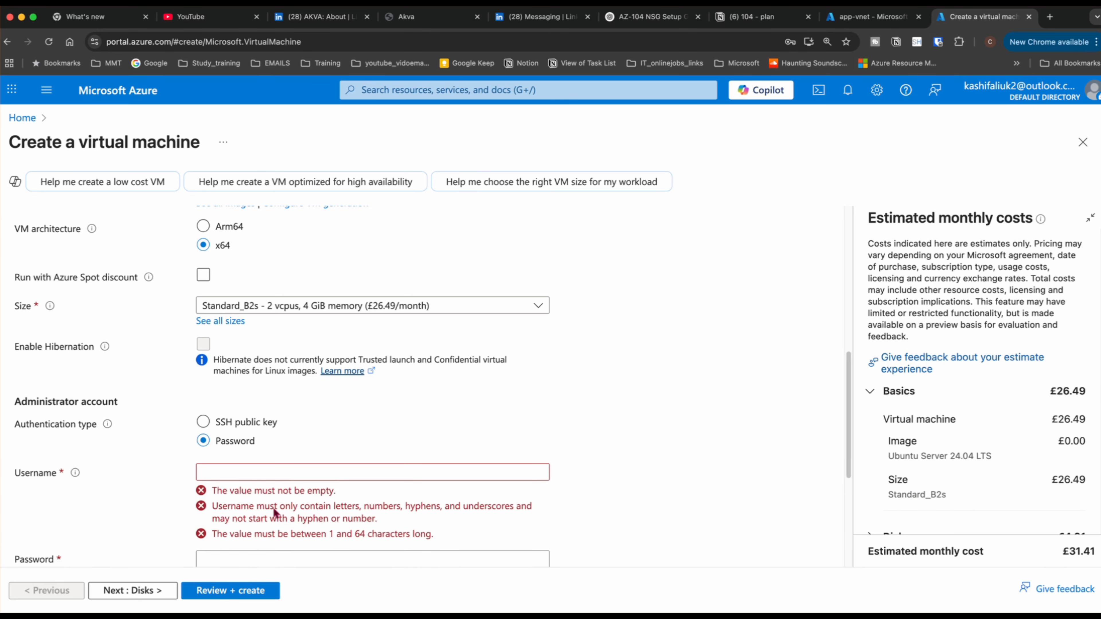
{"action": "left_click", "coordinate": [306, 474]}
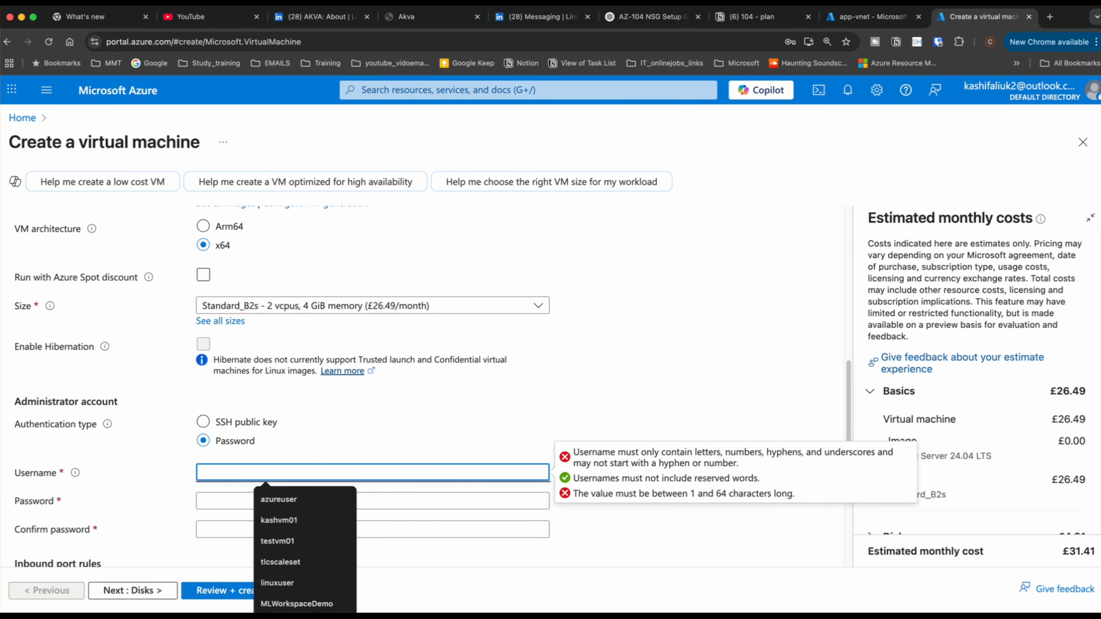
{"action": "type", "text": "azure"}
{"action": "key", "text": "BackSpace"}
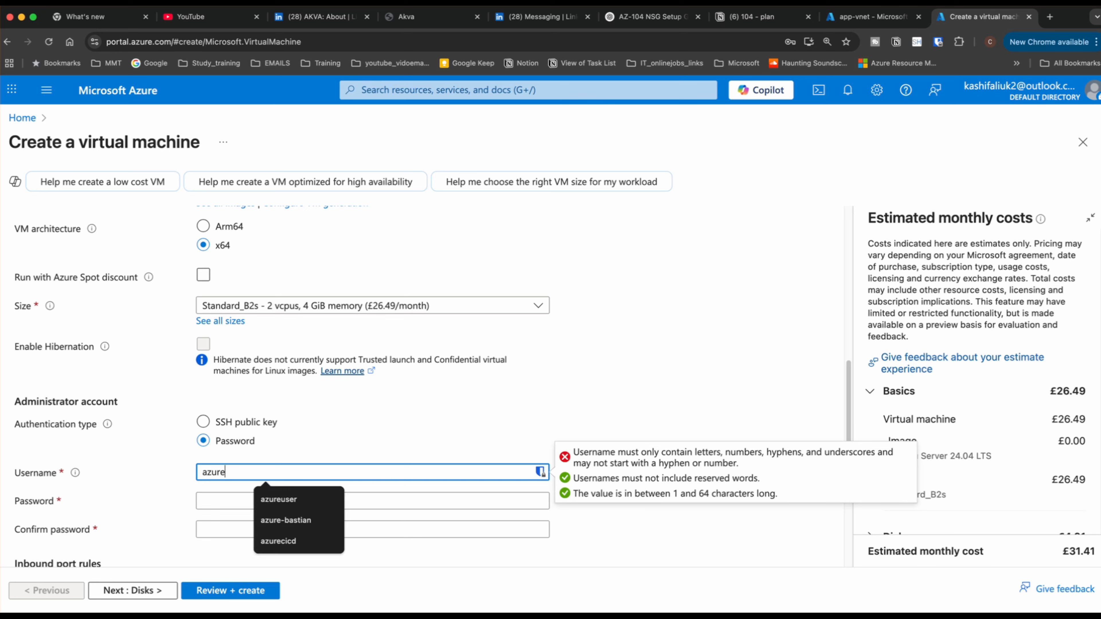
{"action": "type", "text": "user"}
{"action": "key", "text": "Tab"}
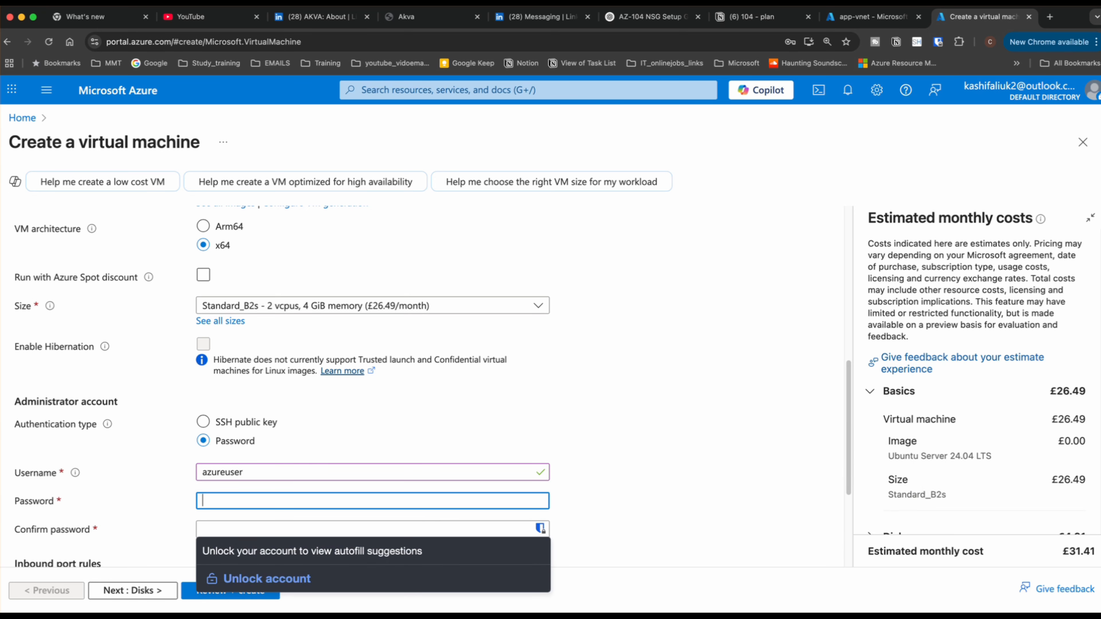
Enter and confirm the administrator account password, keeping the default inbound port rules
{"action": "type", "text": "••"}
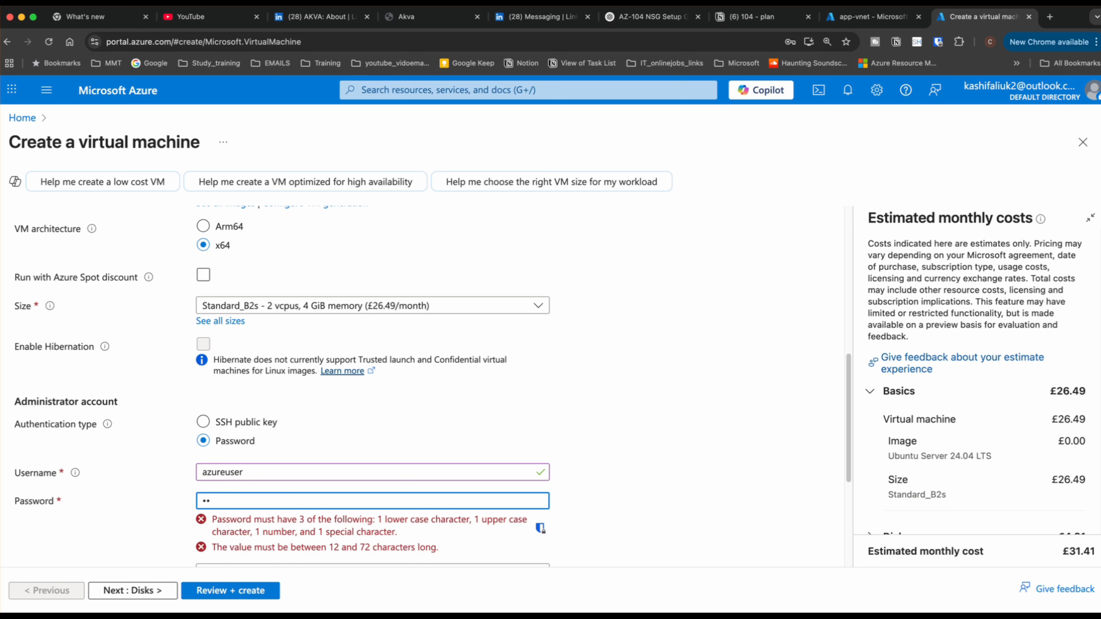
{"action": "key", "text": "BackSpace"}
{"action": "key", "text": "BackSpace"}
{"action": "type", "text": "••"}
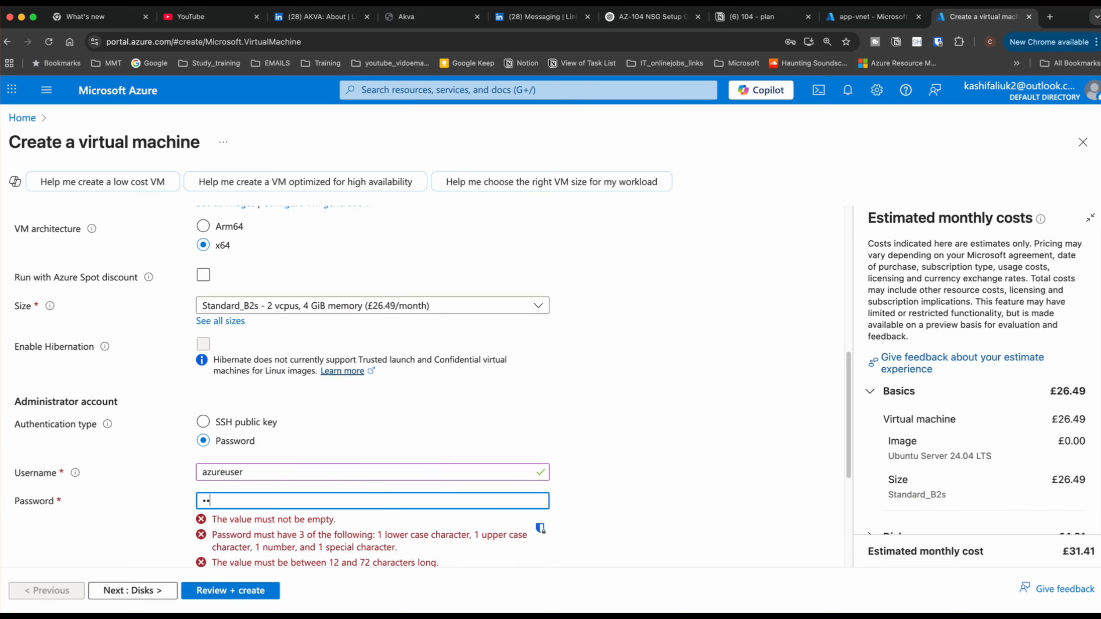
{"action": "type", "text": "••••••••••"}
{"action": "key", "text": "Tab"}
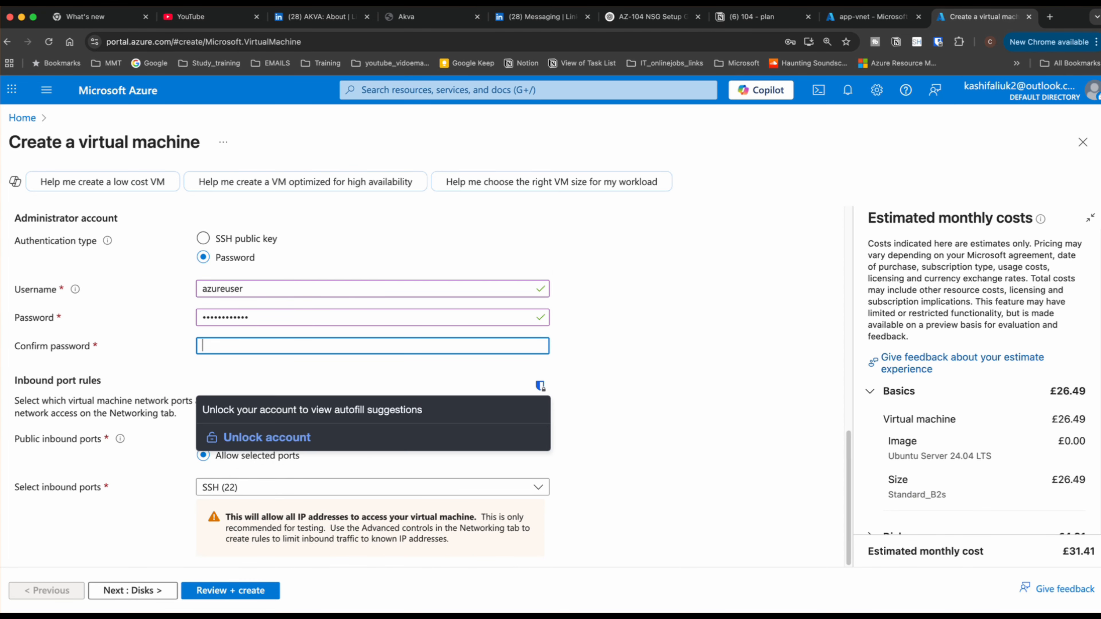
{"action": "type", "text": "•"}
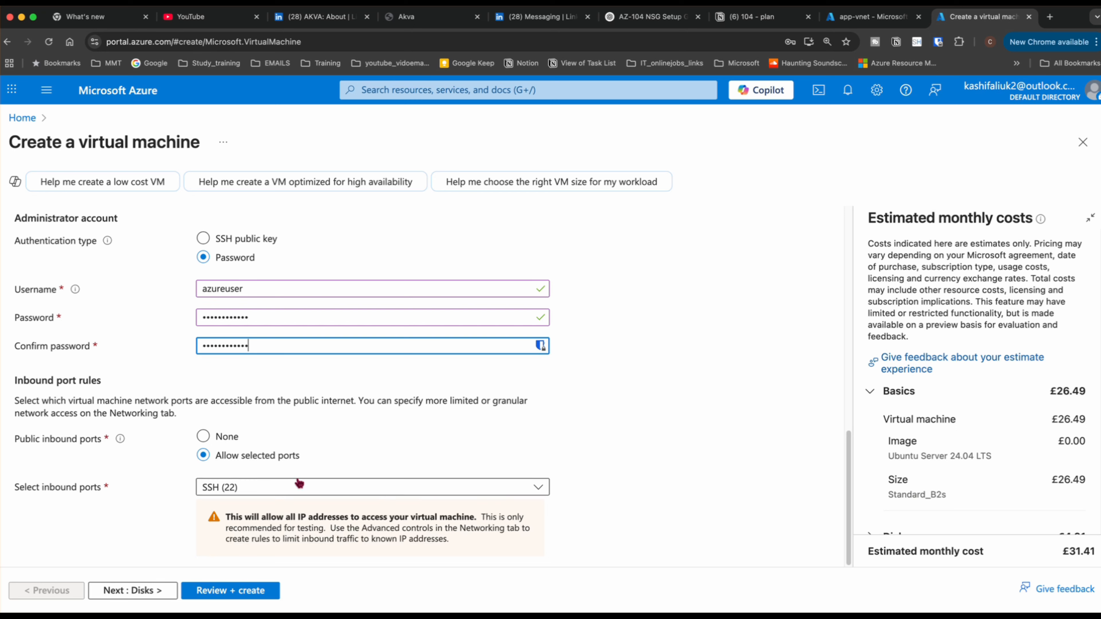
{"action": "left_click", "coordinate": [675, 508]}
{"action": "scroll", "coordinate": [678, 510], "scroll_direction": "up", "scroll_amount": 2}
{"action": "scroll", "coordinate": [678, 510], "scroll_direction": "down", "scroll_amount": 2}
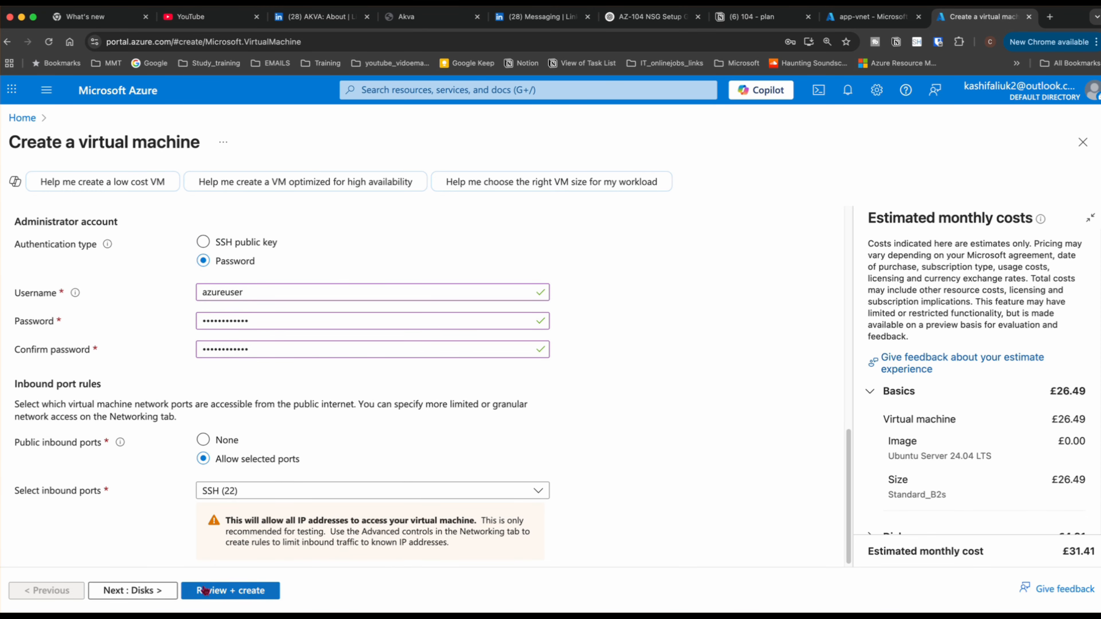
Proceed to the disk settings and set the OS disk type to Standard SSD (locally-redundant storage)
{"action": "left_click", "coordinate": [143, 588]}
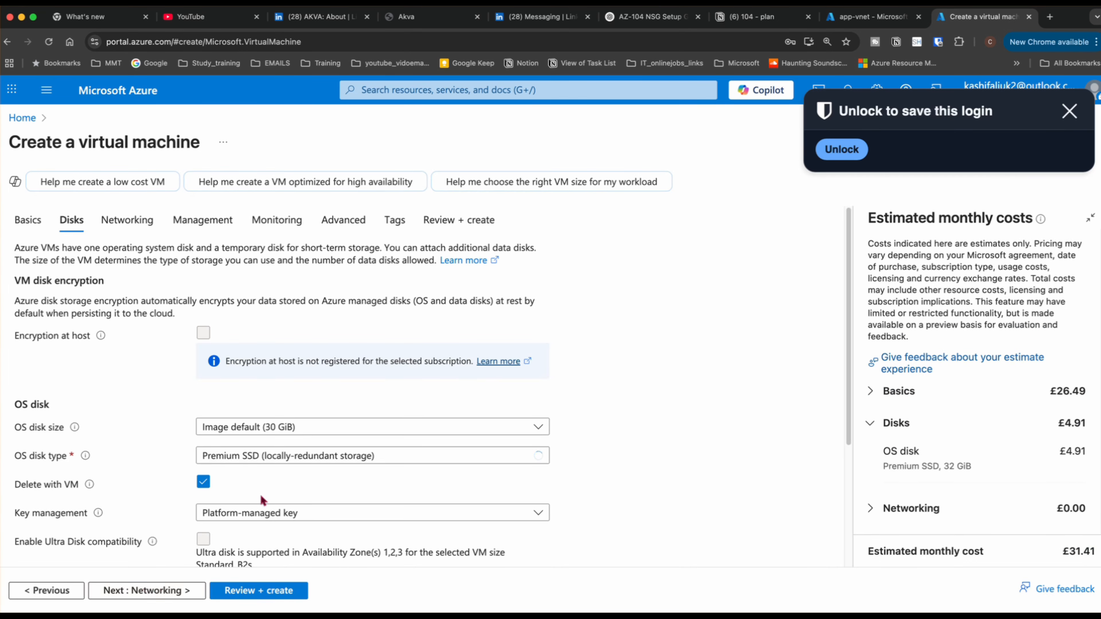
{"action": "left_click", "coordinate": [267, 456]}
{"action": "left_click", "coordinate": [235, 267]}
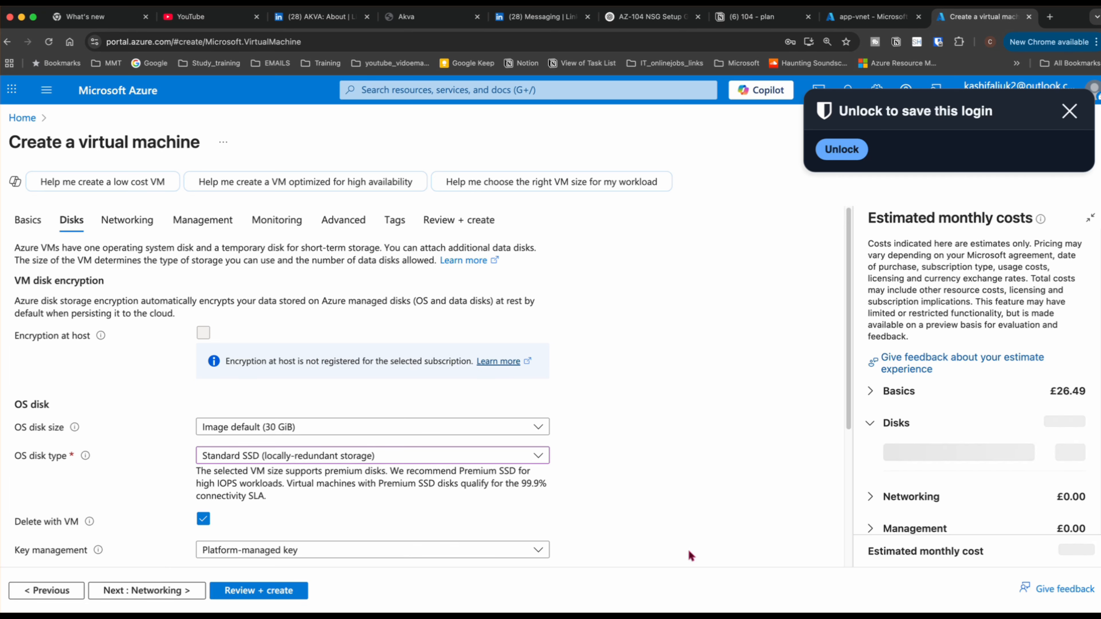
Proceed to the networking settings, keep linuxvm_subnet as the subnet, and set the NIC network security group to None
{"action": "left_click", "coordinate": [176, 590]}
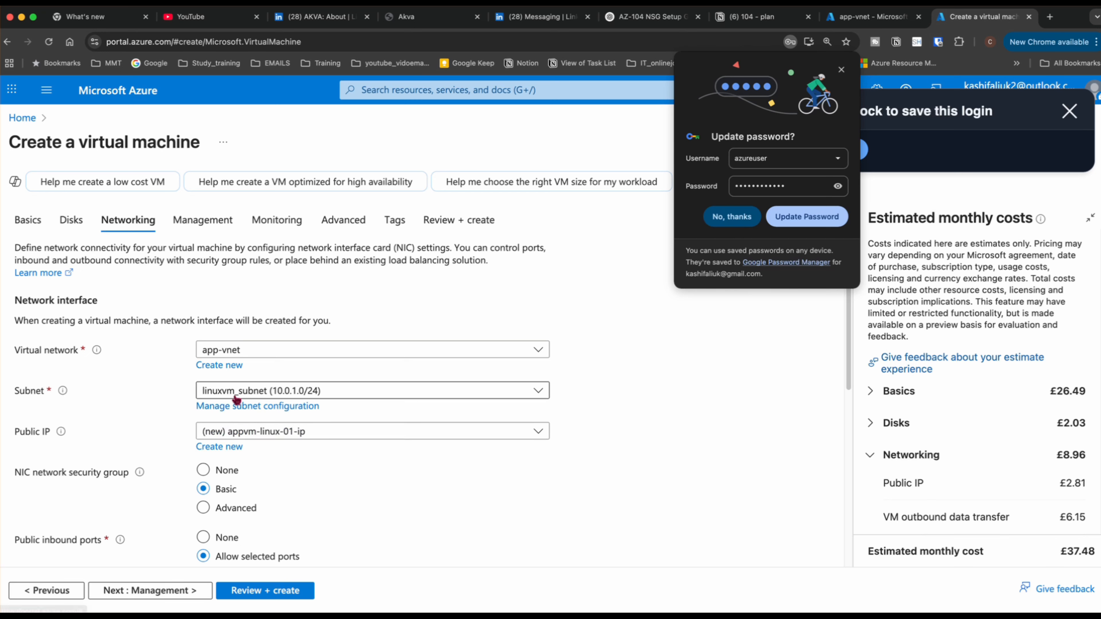
{"action": "left_click", "coordinate": [360, 396]}
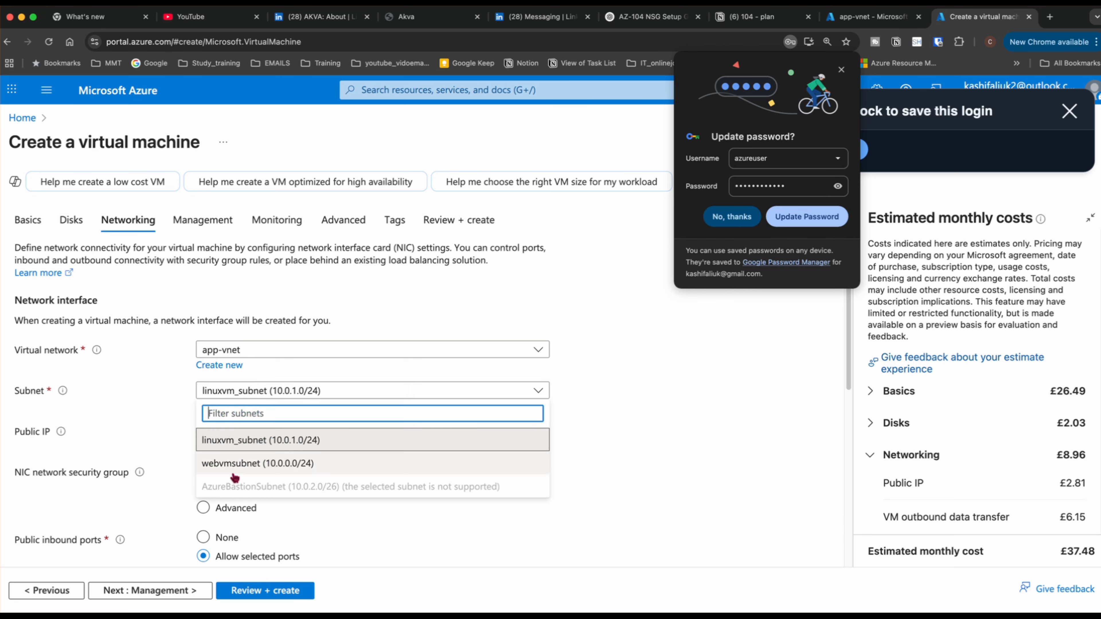
{"action": "left_click", "coordinate": [613, 477]}
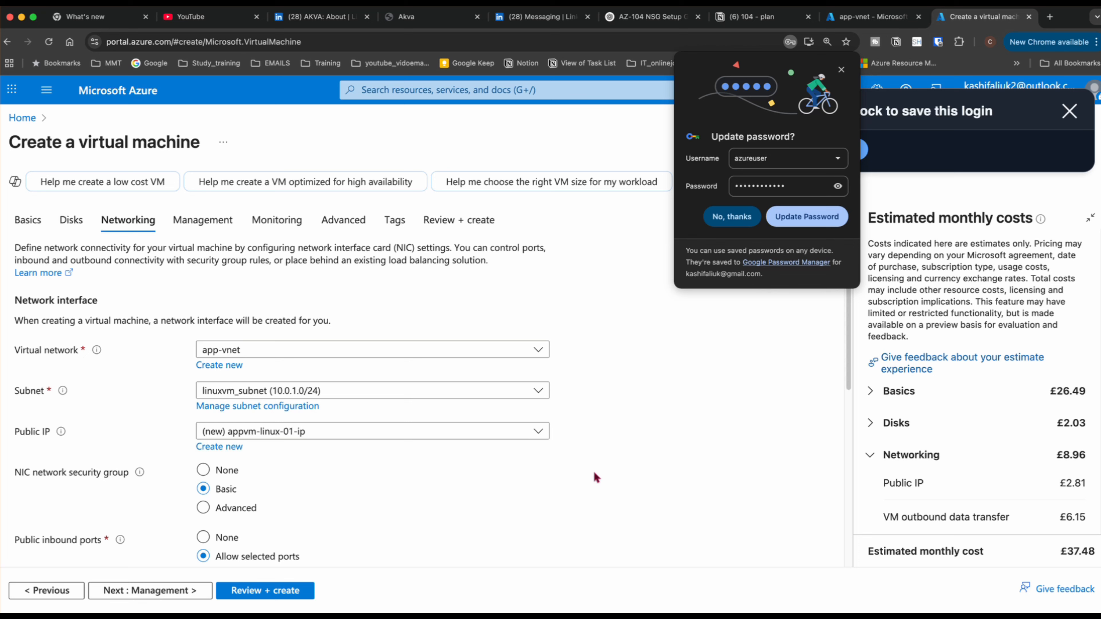
{"action": "left_click", "coordinate": [203, 469]}
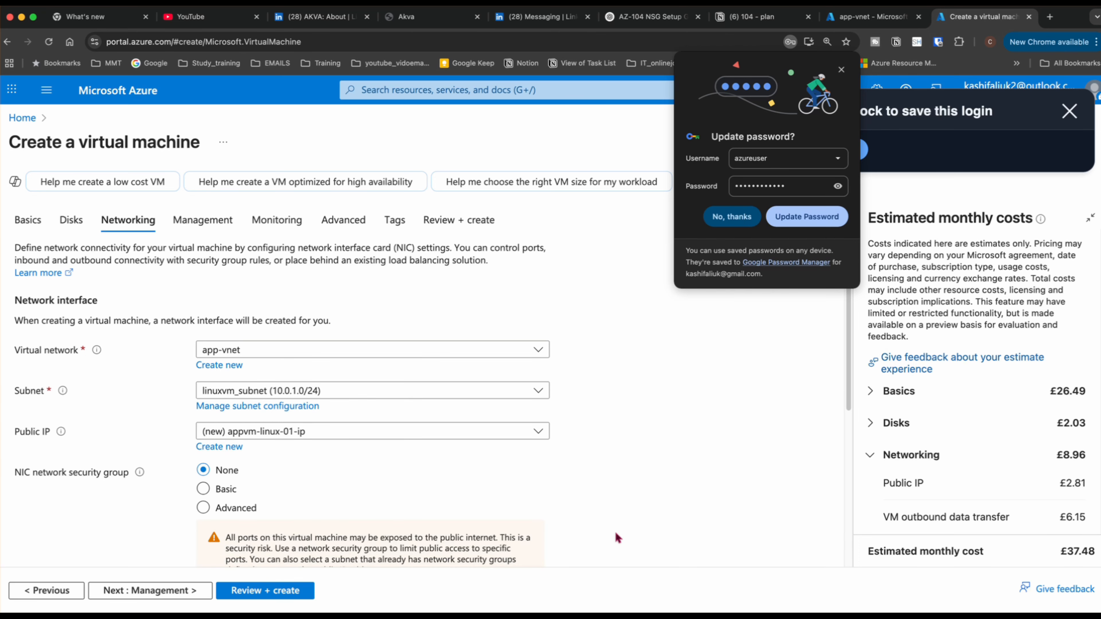
Enable deletion of the public IP and NIC when the VM is deleted, leaving load balancing set to None
{"action": "scroll", "coordinate": [615, 538], "scroll_direction": "down", "scroll_amount": 2}
{"action": "scroll", "coordinate": [612, 535], "scroll_direction": "down", "scroll_amount": 6}
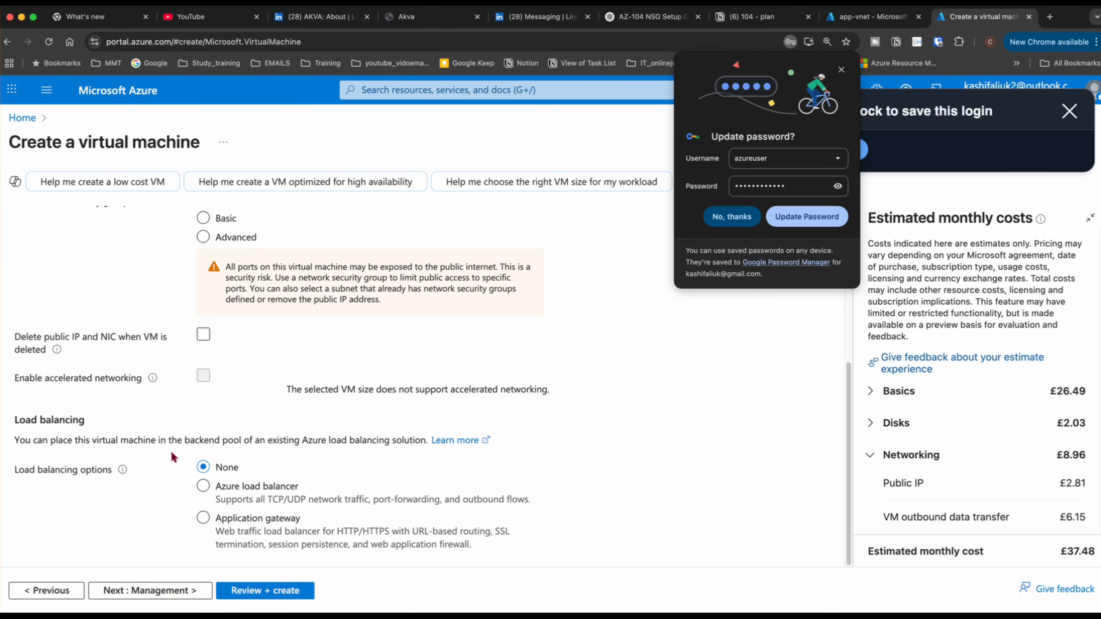
{"action": "left_click", "coordinate": [203, 334]}
{"action": "scroll", "coordinate": [614, 430], "scroll_direction": "up", "scroll_amount": 6}
{"action": "scroll", "coordinate": [617, 434], "scroll_direction": "up", "scroll_amount": 1}
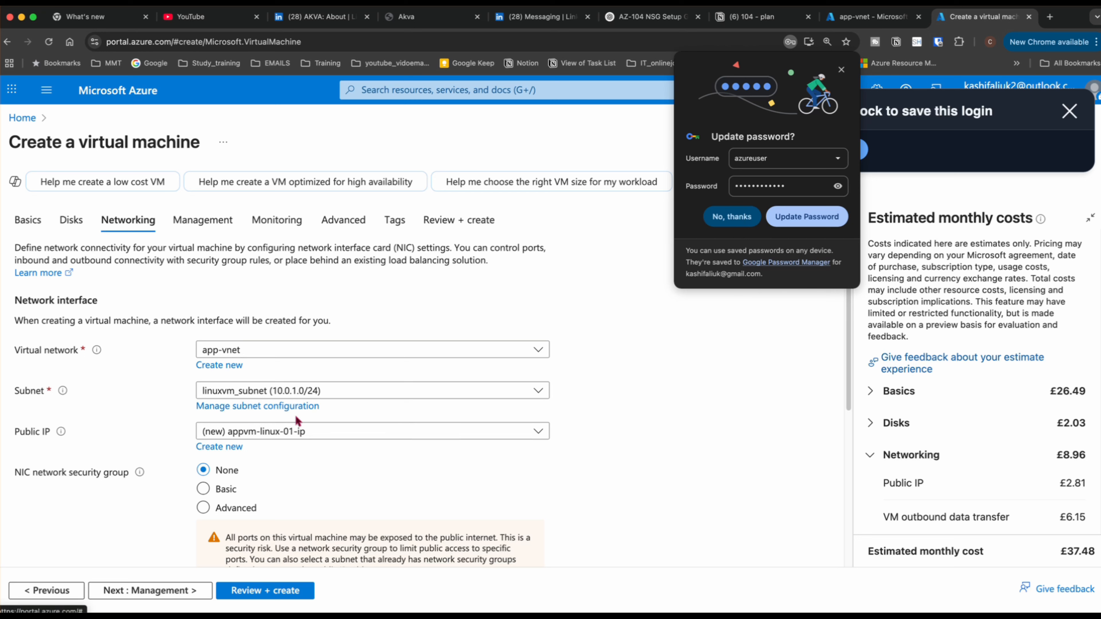
Keep the default management options, proceed to the final review, dismiss the browser's password-saving prompt, and create the Linux VM
{"action": "left_click", "coordinate": [158, 598]}
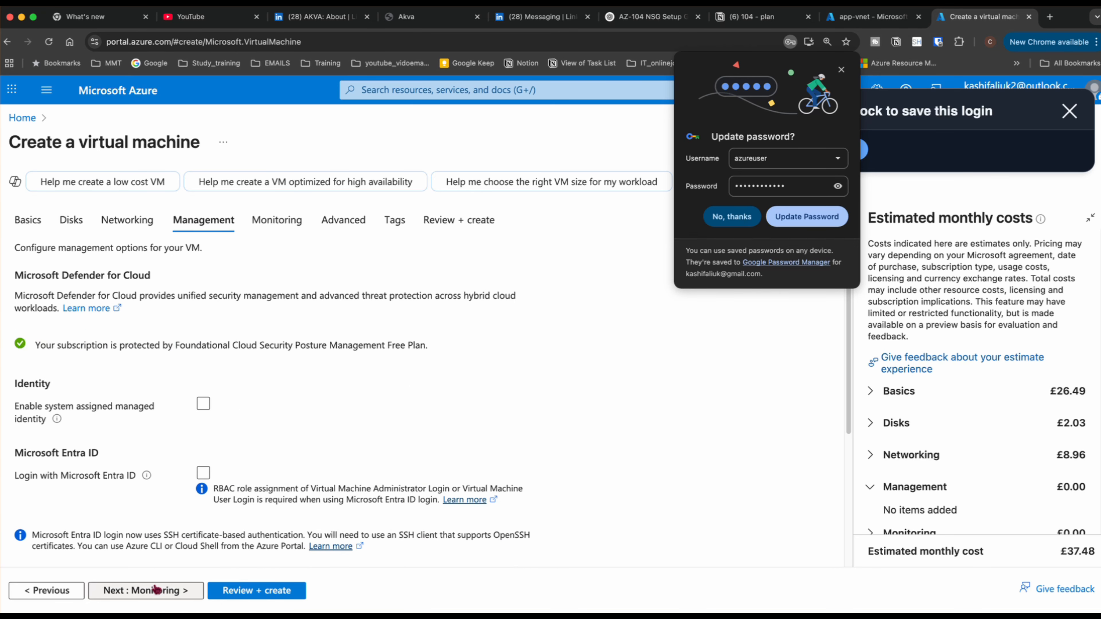
{"action": "left_click", "coordinate": [237, 593]}
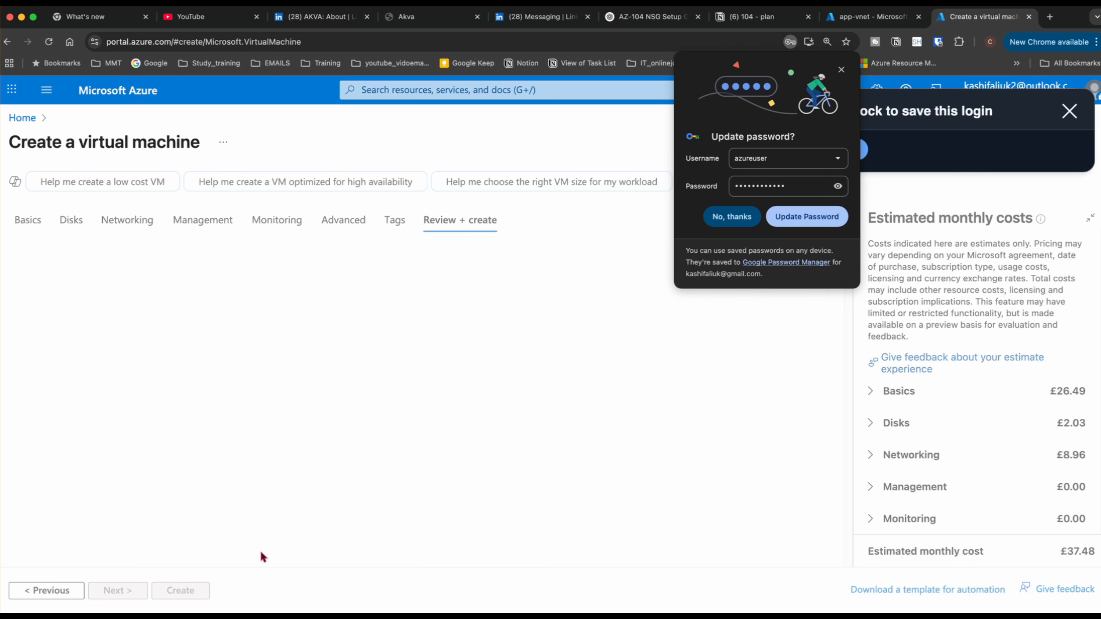
{"action": "left_click", "coordinate": [841, 71]}
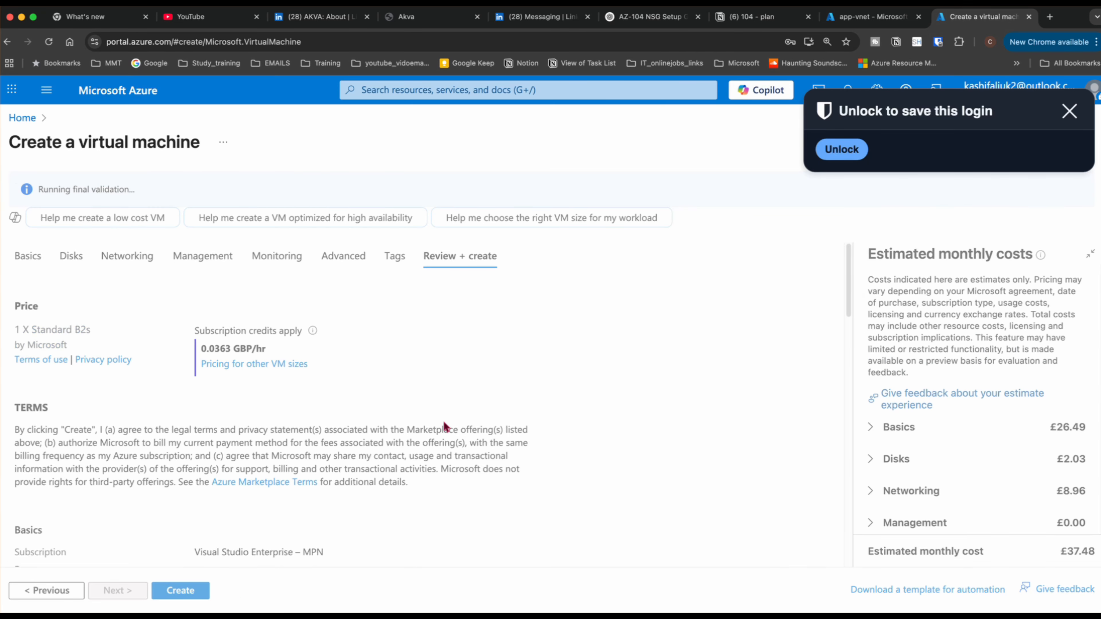
{"action": "left_click", "coordinate": [196, 595]}
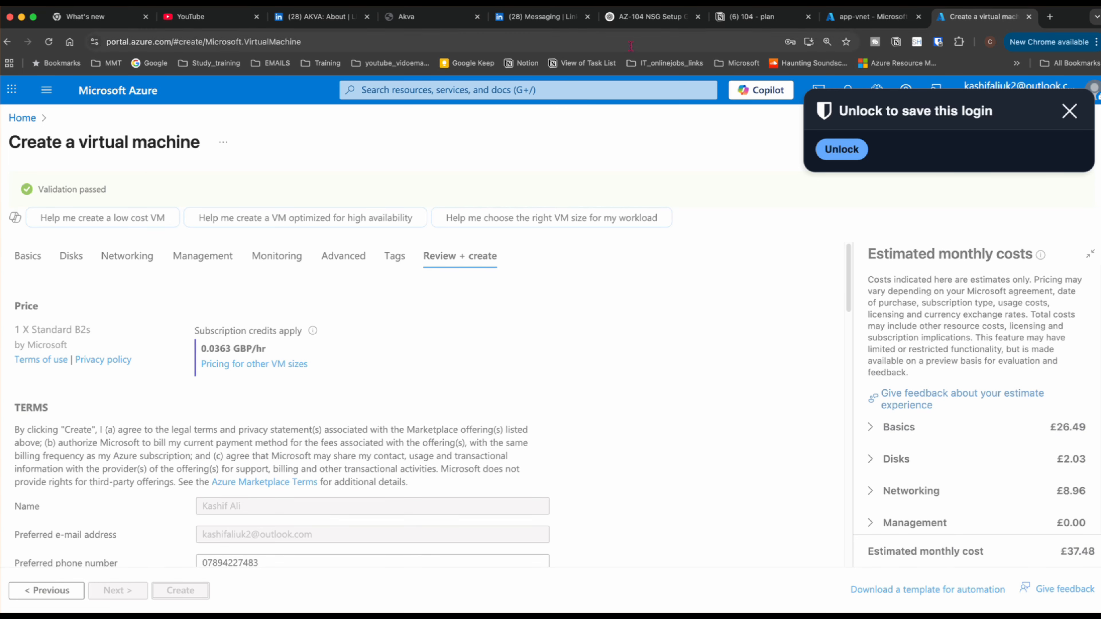
Return to the portal home, search for "bastian" to open the Bastions service, and start a new Bastion in resource group app-rg
{"action": "left_click", "coordinate": [888, 17]}
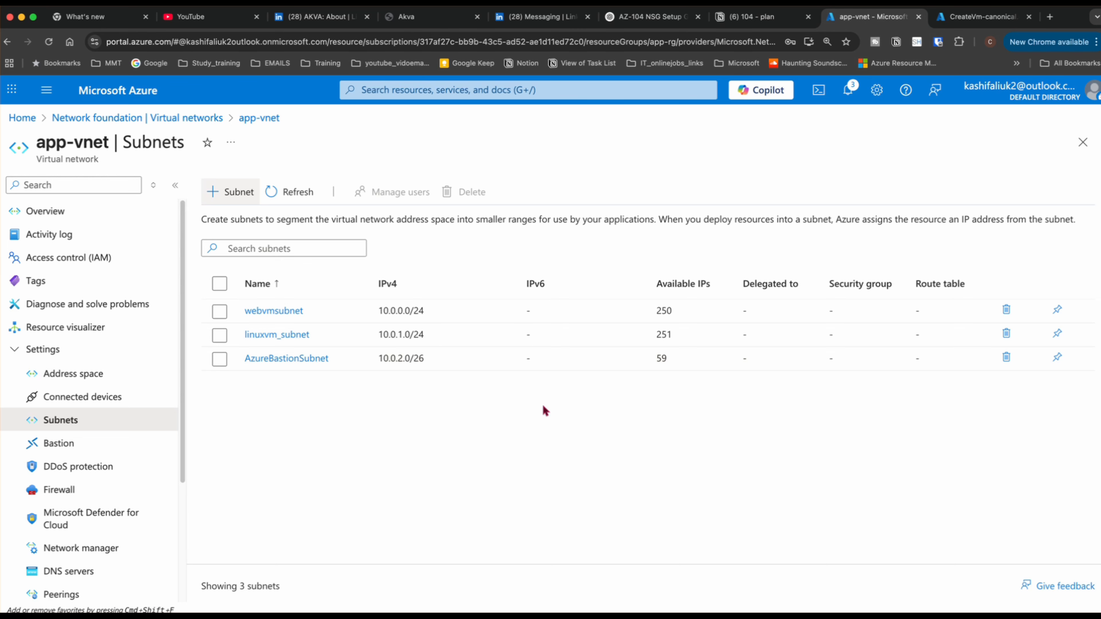
{"action": "left_click", "coordinate": [18, 118]}
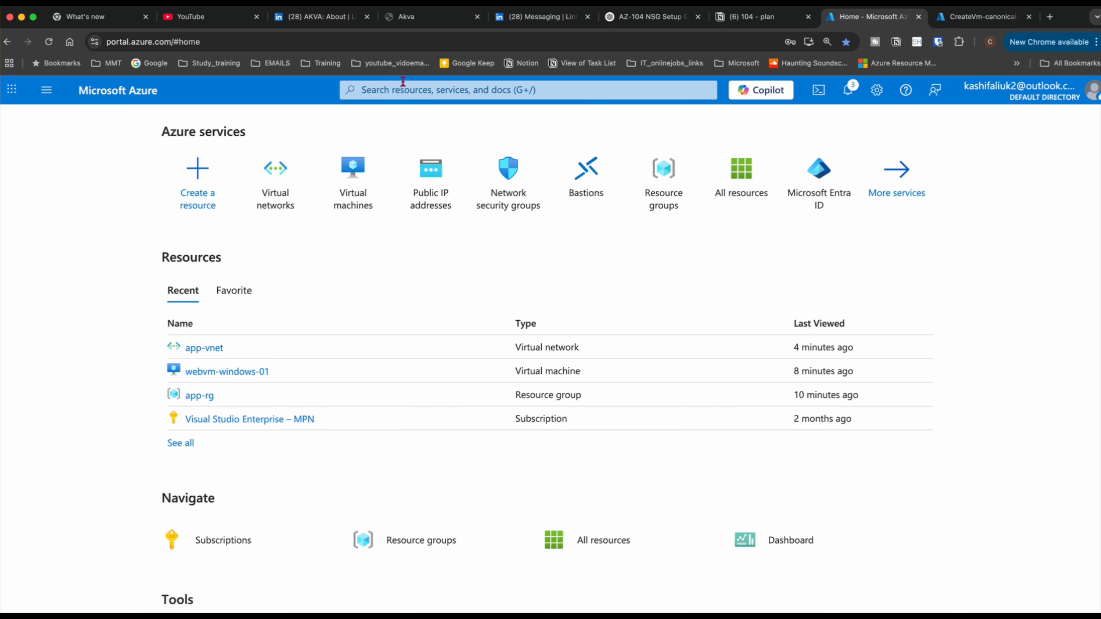
{"action": "left_click", "coordinate": [429, 89]}
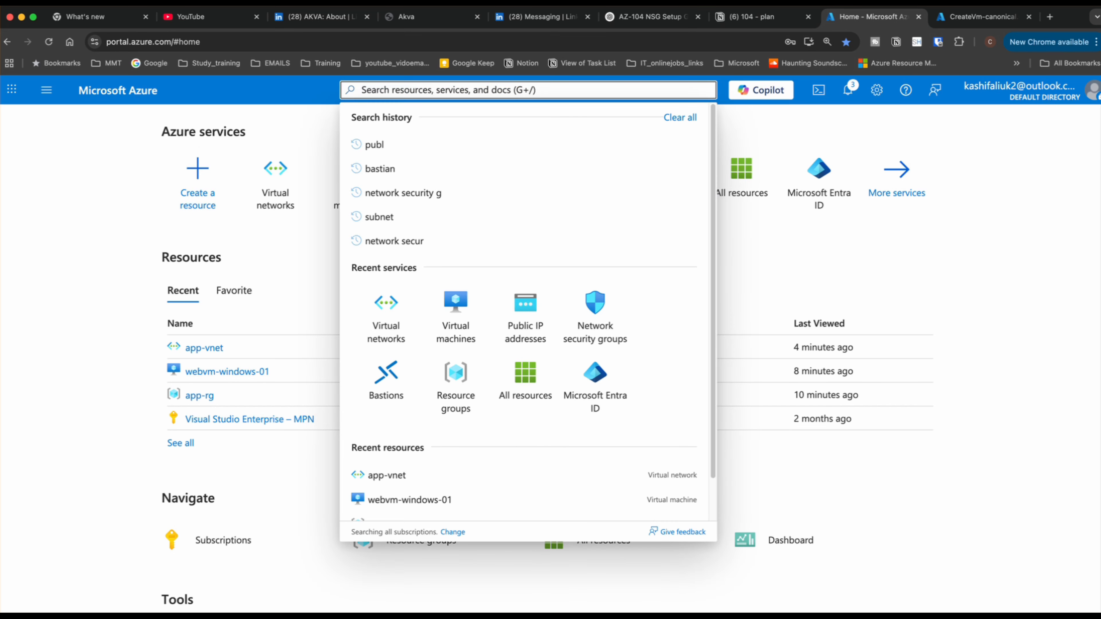
{"action": "type", "text": "bastian"}
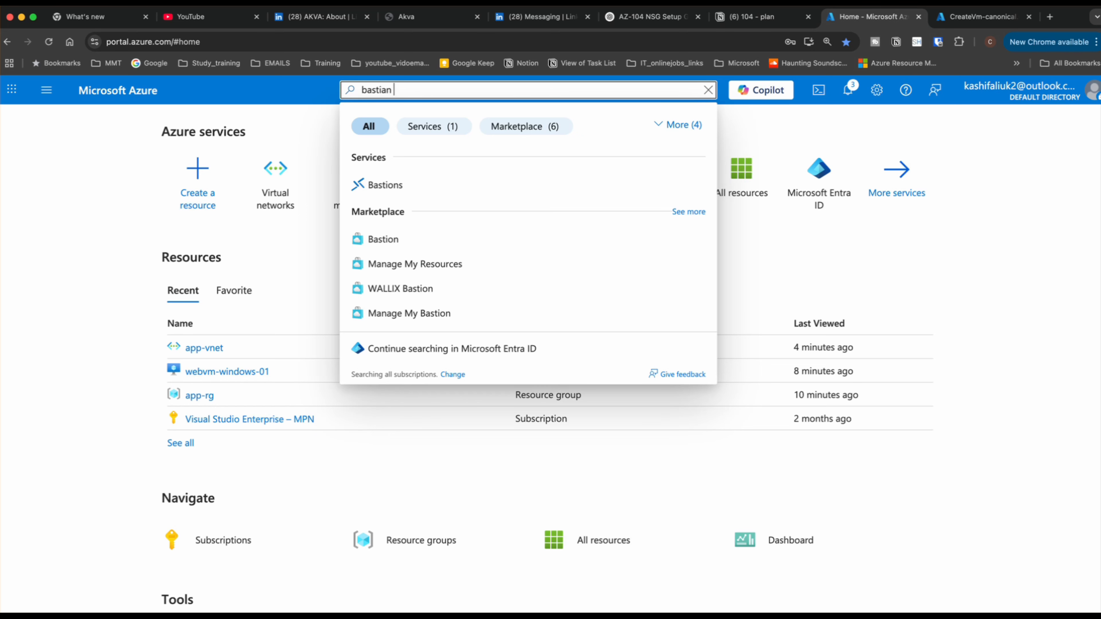
{"action": "left_click", "coordinate": [387, 184]}
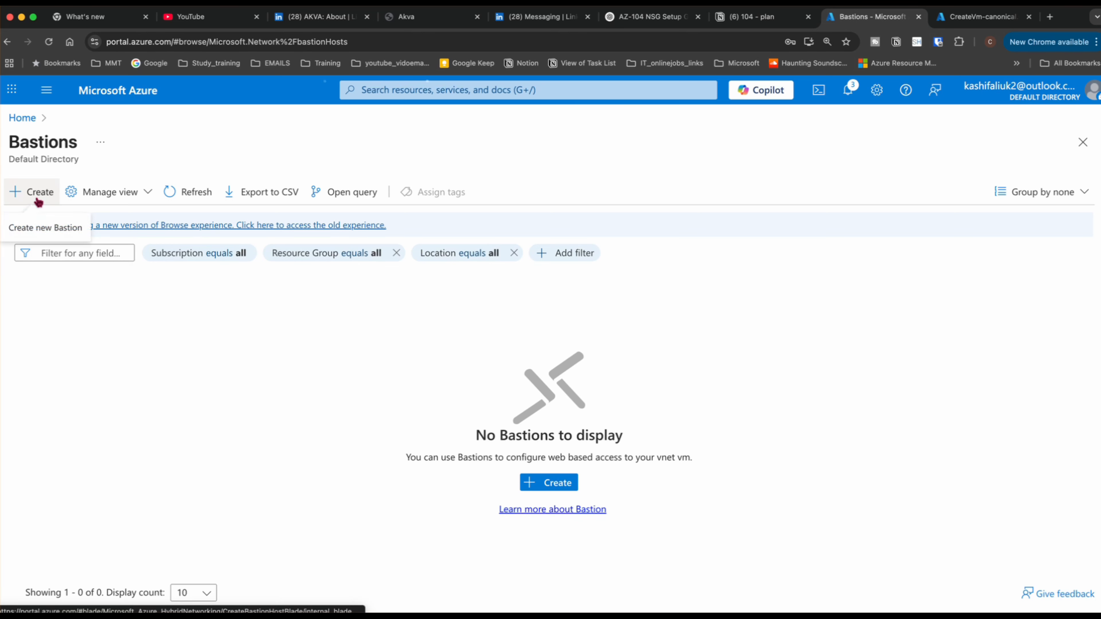
{"action": "left_click", "coordinate": [38, 201]}
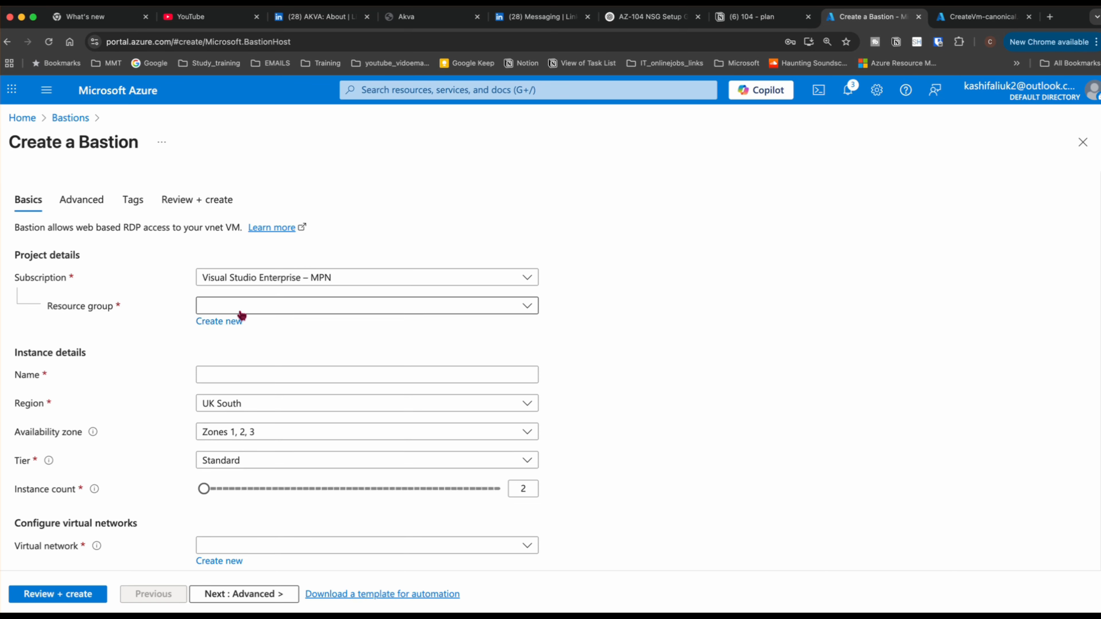
{"action": "left_click", "coordinate": [241, 310]}
{"action": "left_click", "coordinate": [217, 358]}
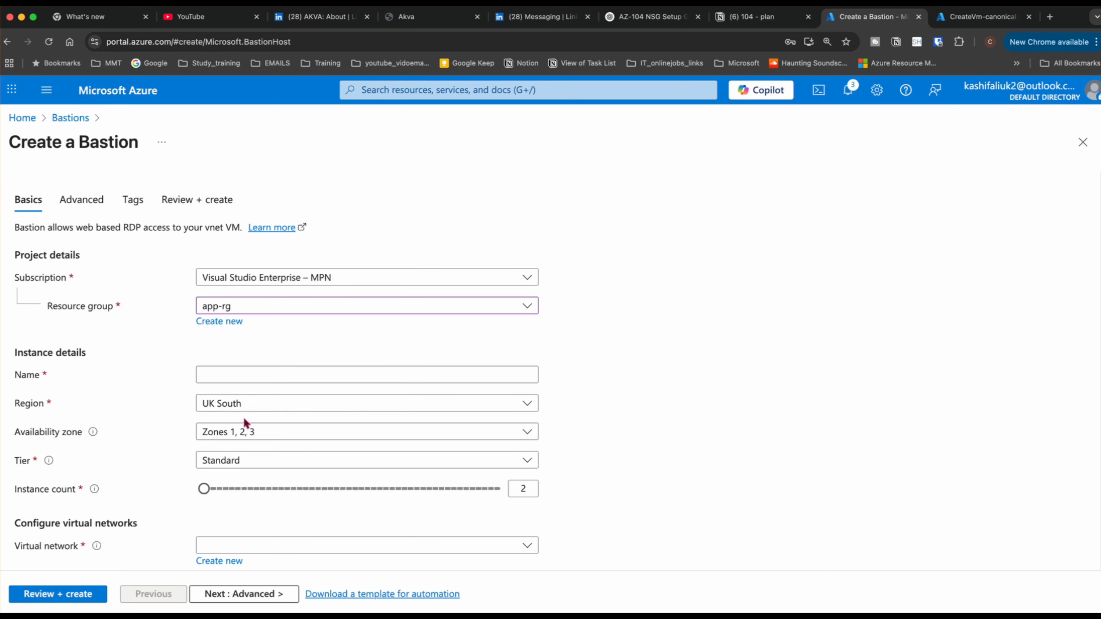
Clear all availability zones for the Bastion and set its tier to Developer
{"action": "left_click", "coordinate": [250, 432]}
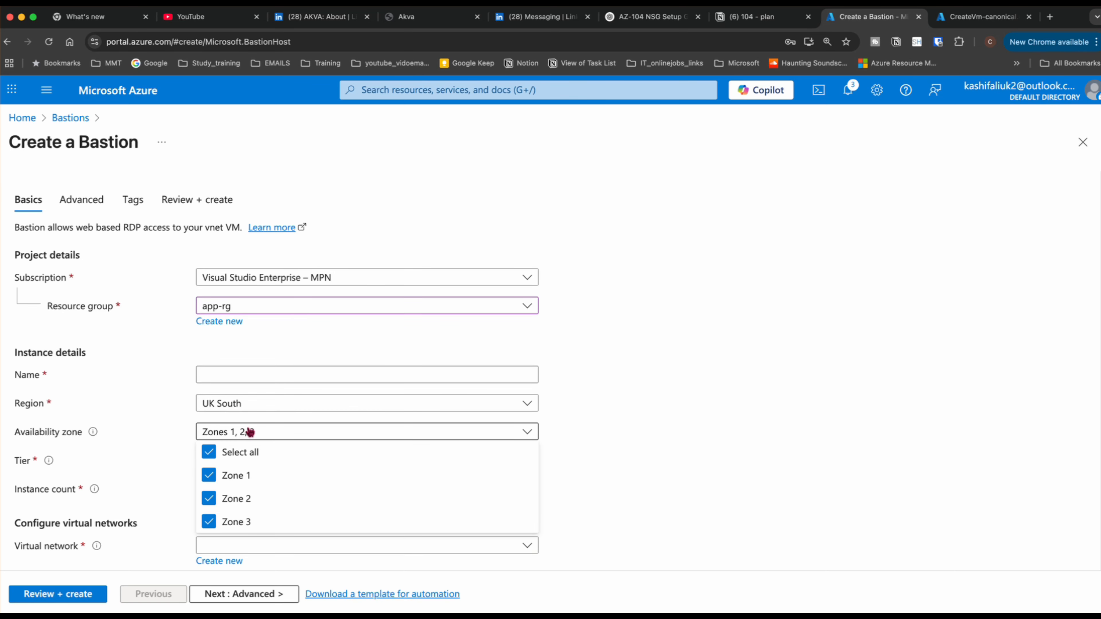
{"action": "left_click", "coordinate": [208, 452]}
{"action": "left_click", "coordinate": [567, 477]}
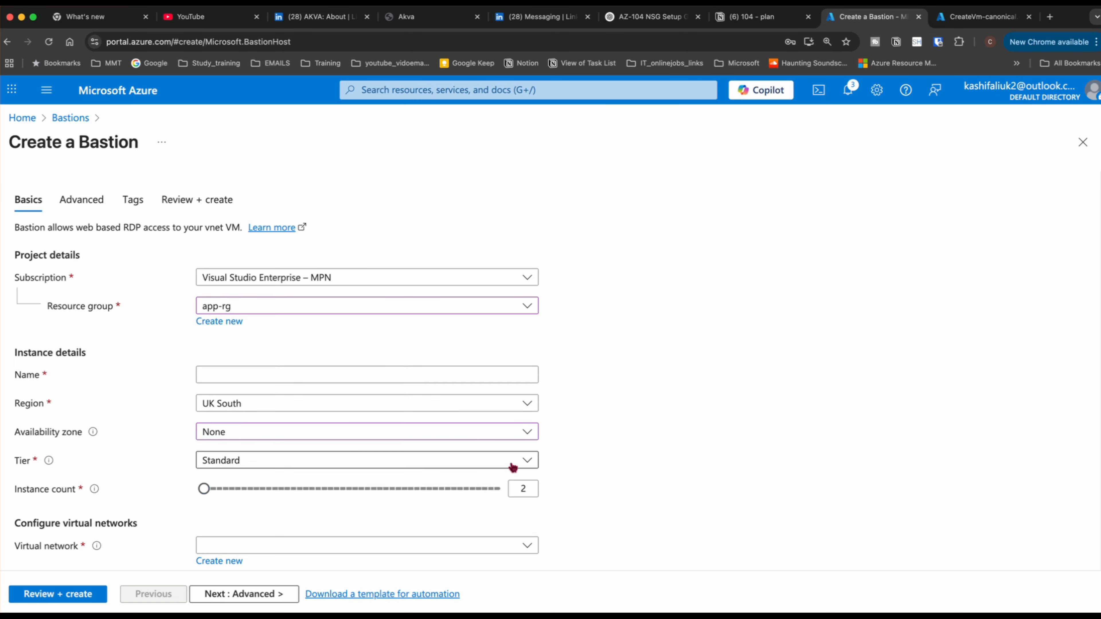
{"action": "left_click", "coordinate": [478, 464]}
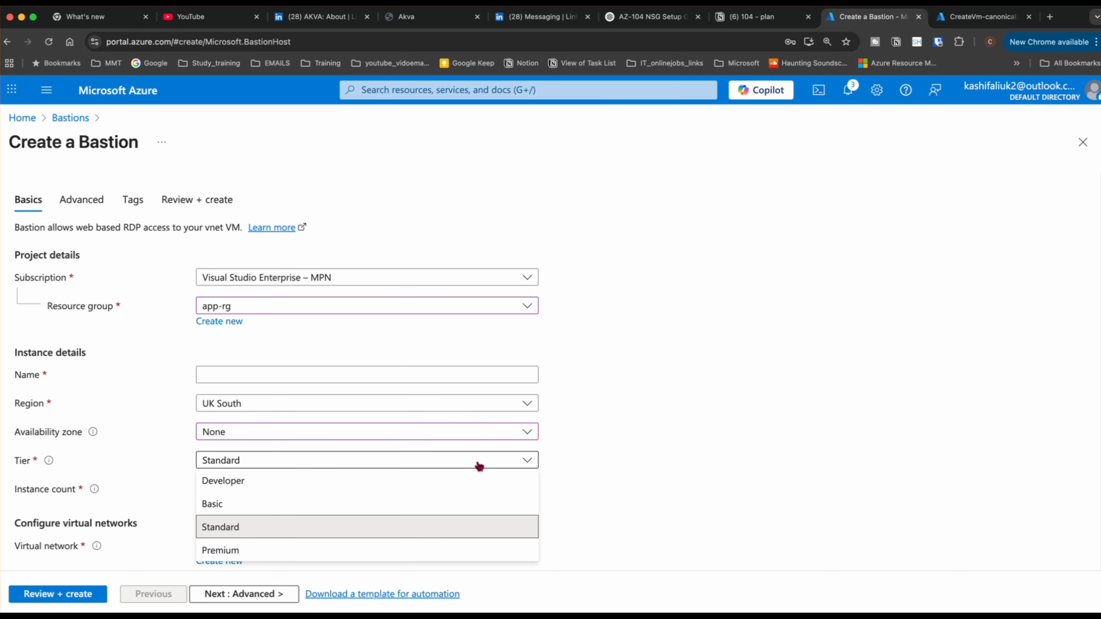
{"action": "left_click", "coordinate": [219, 486]}
{"action": "left_click", "coordinate": [635, 458]}
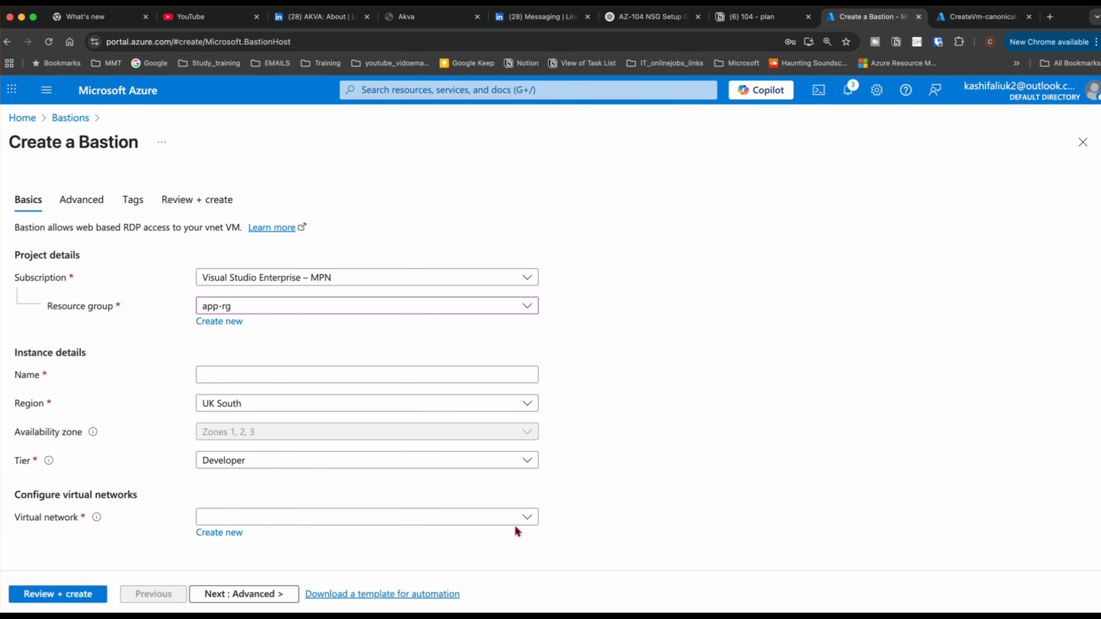
Select app-vnet as the Bastion's virtual network and name the Bastion azurebastian
{"action": "left_click", "coordinate": [523, 523]}
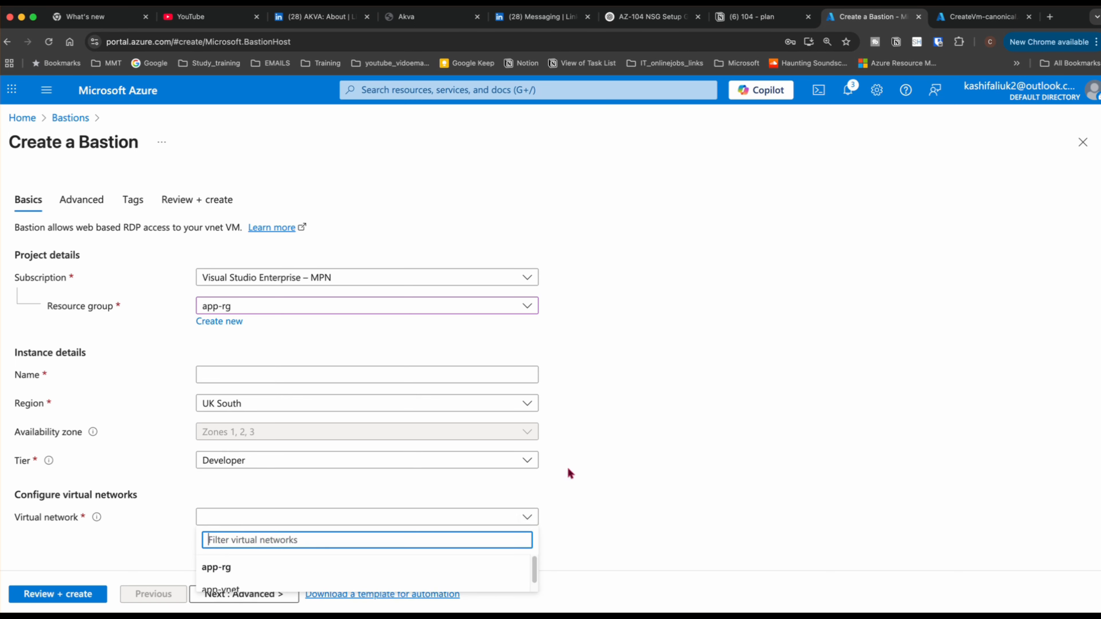
{"action": "left_click", "coordinate": [575, 494]}
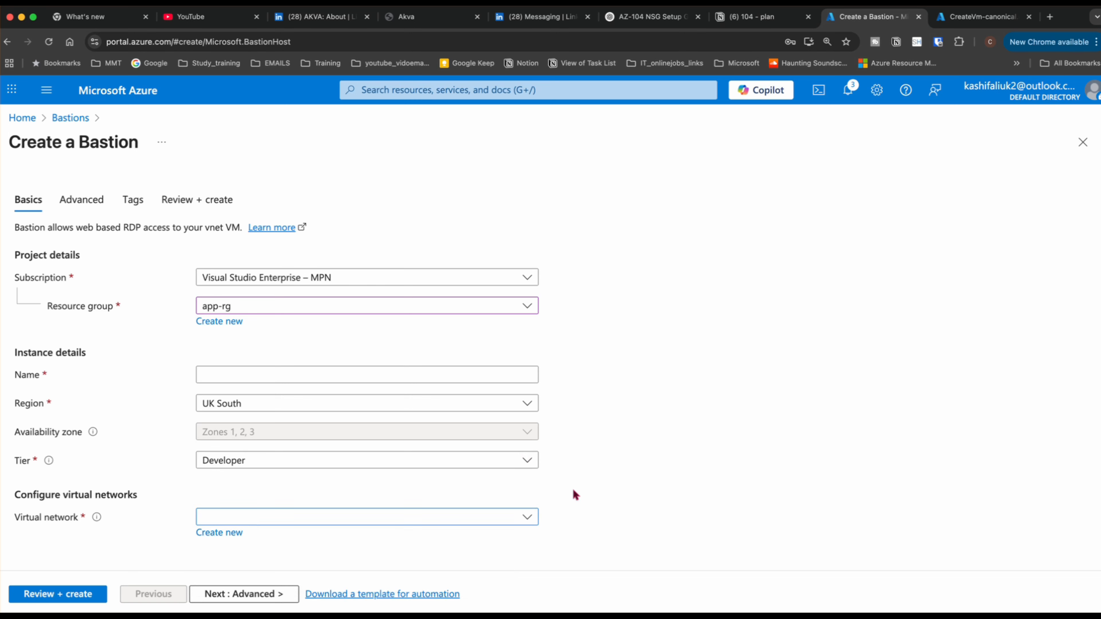
{"action": "left_click", "coordinate": [471, 514]}
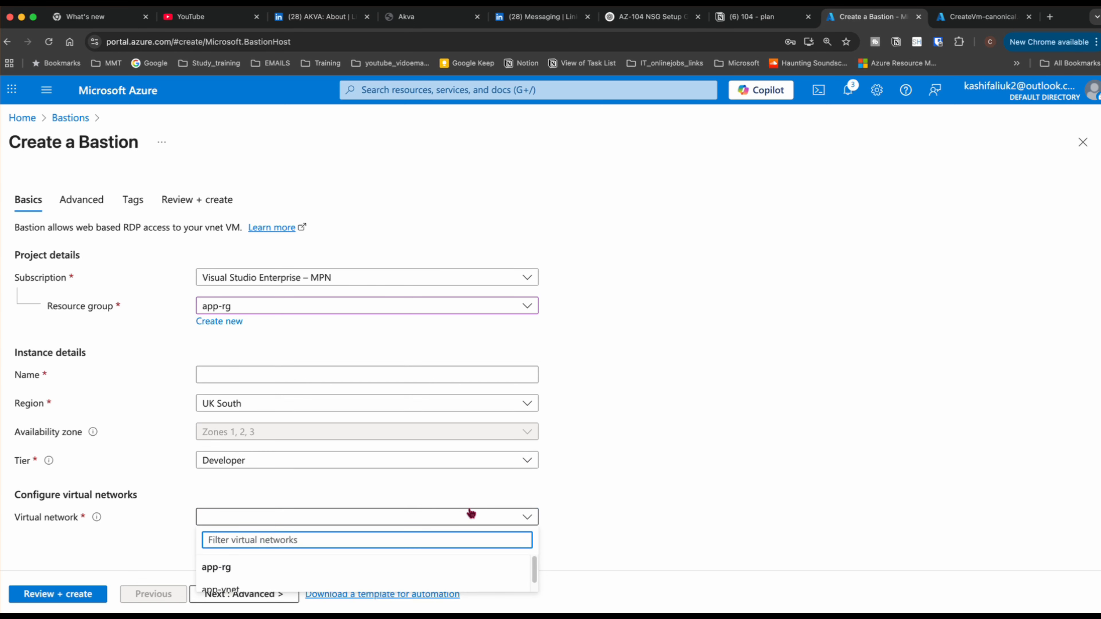
{"action": "left_click", "coordinate": [225, 590]}
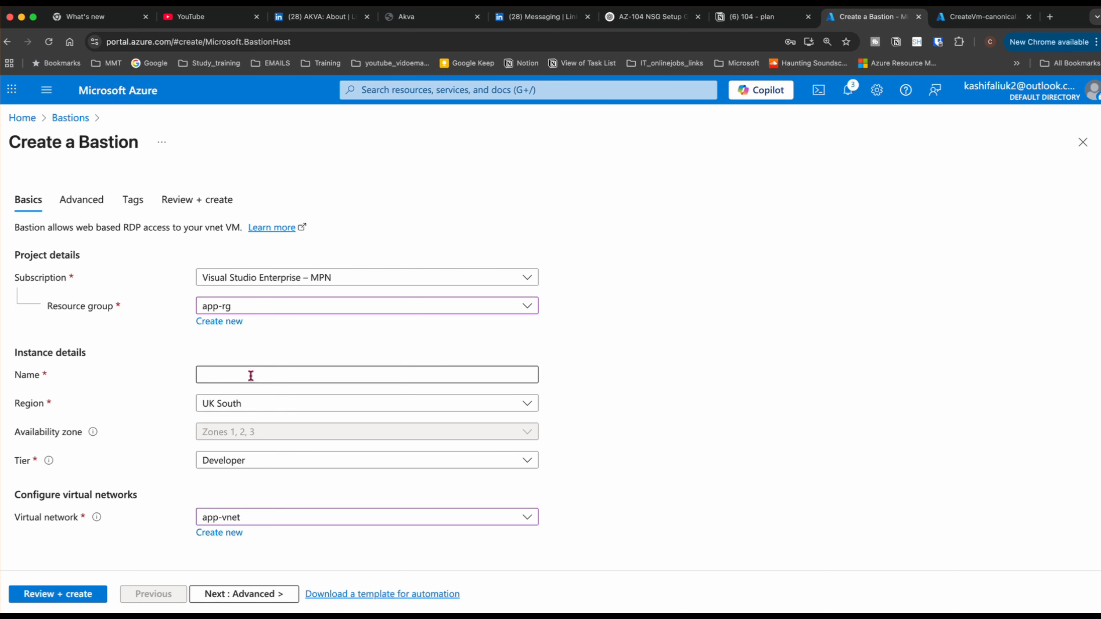
{"action": "left_click", "coordinate": [260, 376]}
{"action": "type", "text": "a"}
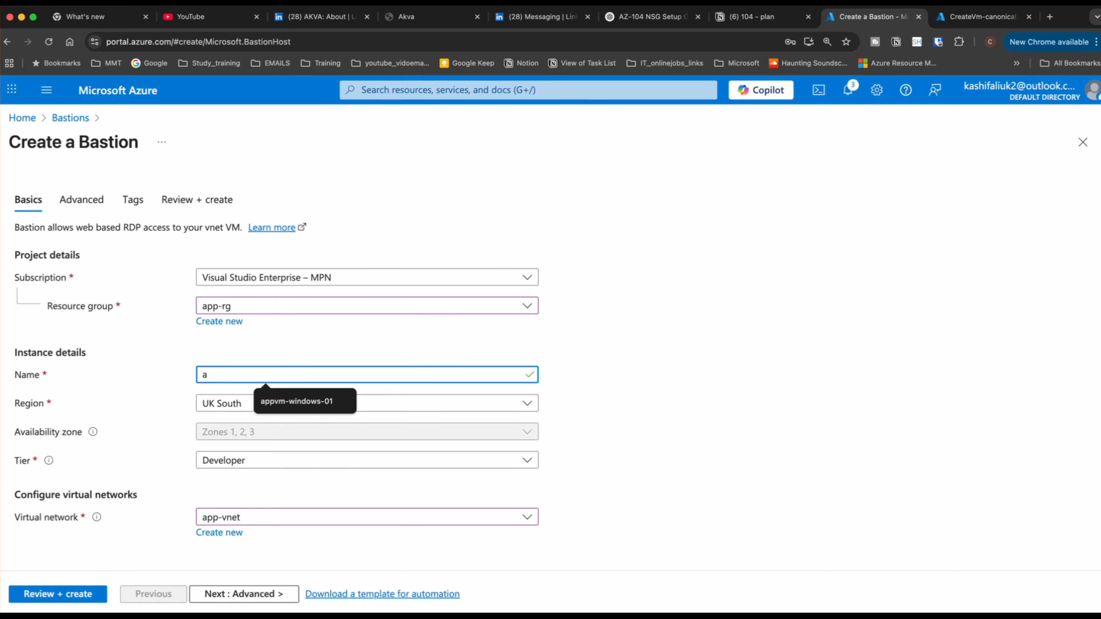
{"action": "type", "text": "zurebastian"}
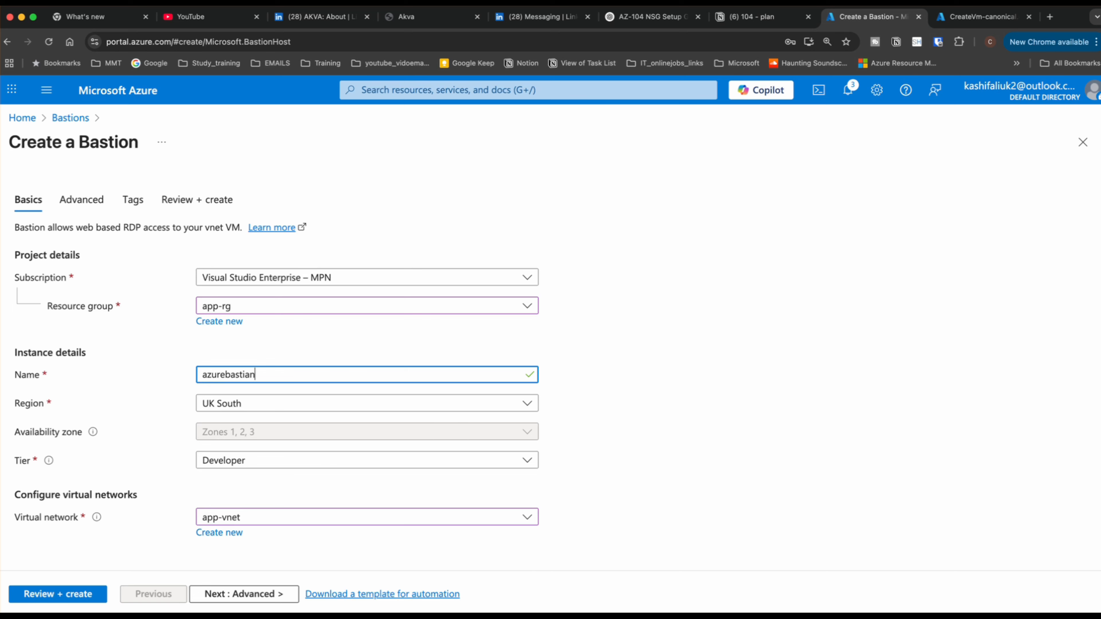
{"action": "left_click", "coordinate": [607, 384]}
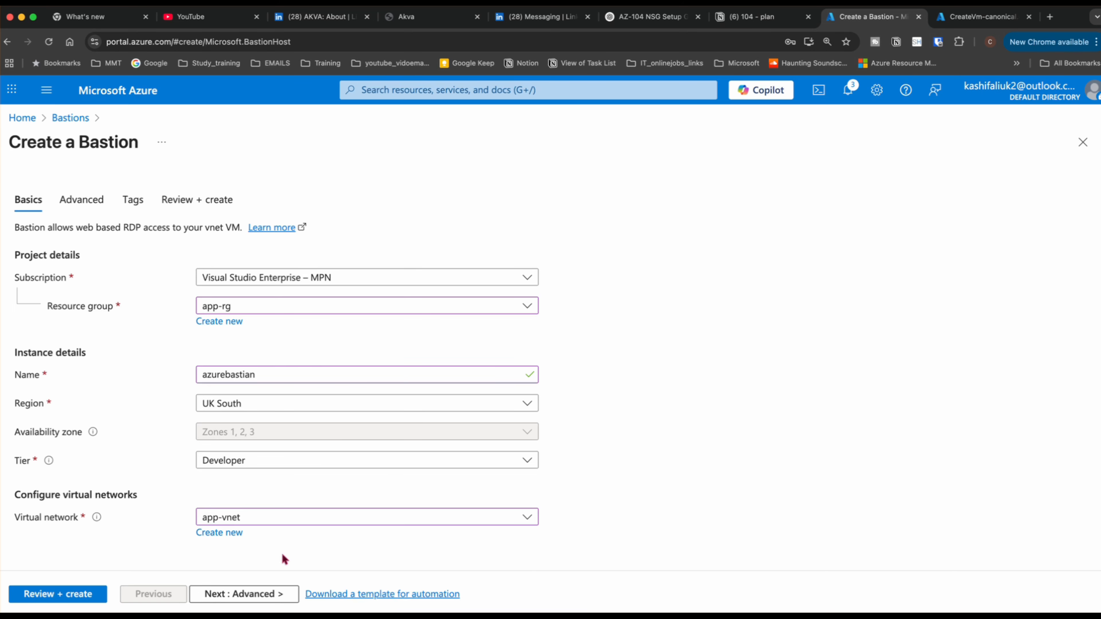
Look through the Bastion's advanced features and tag settings, and return to its basic settings
{"action": "left_click", "coordinate": [204, 596]}
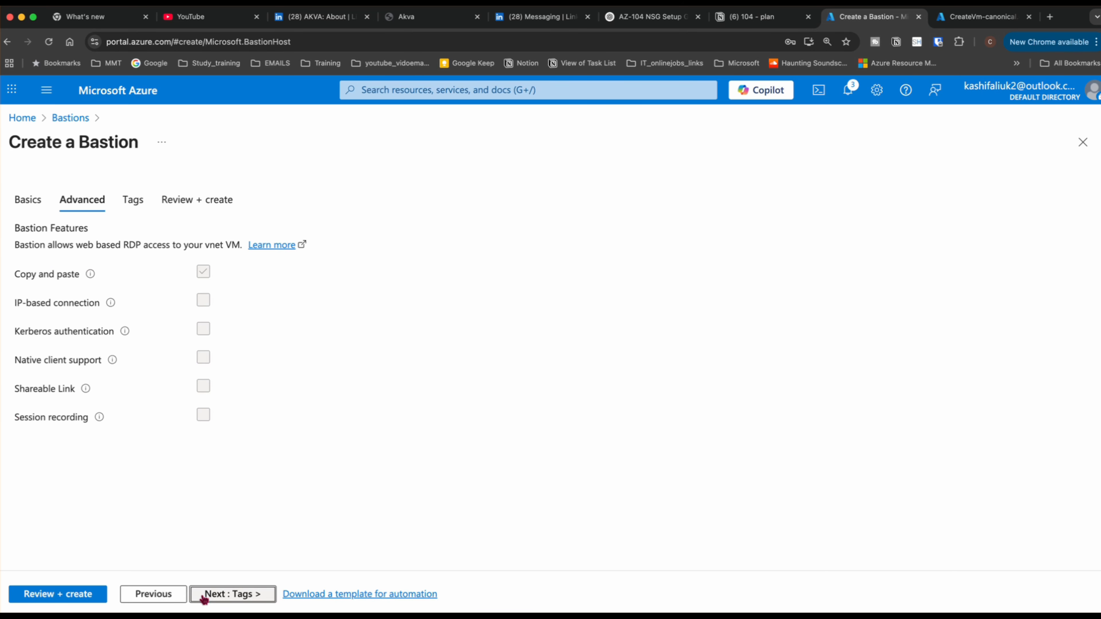
{"action": "left_click", "coordinate": [204, 596]}
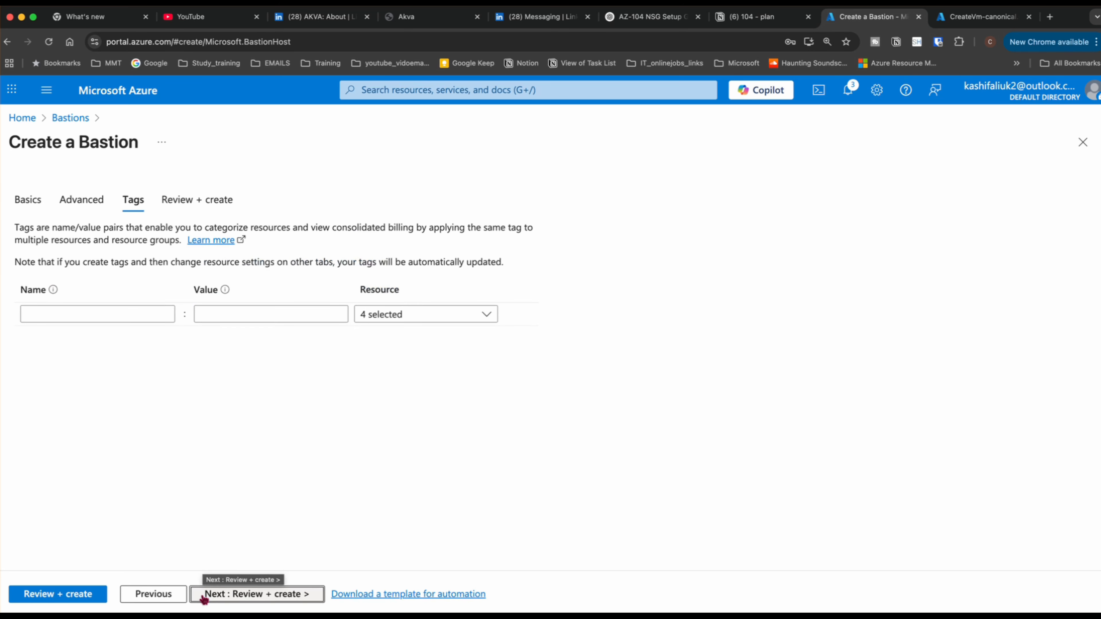
{"action": "left_click", "coordinate": [162, 596]}
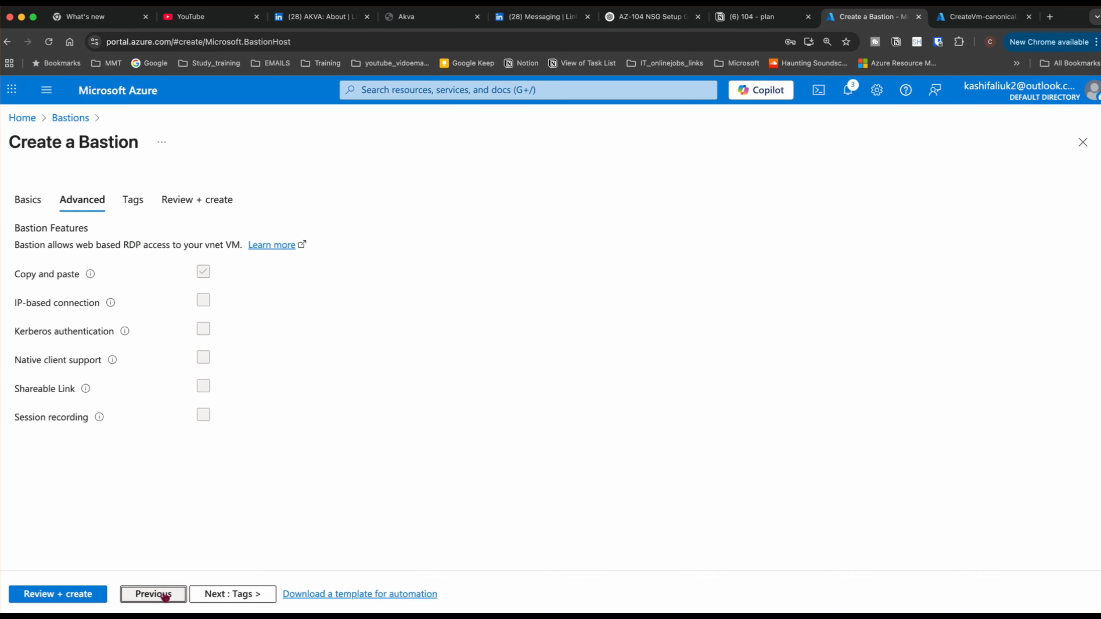
{"action": "left_click", "coordinate": [164, 597]}
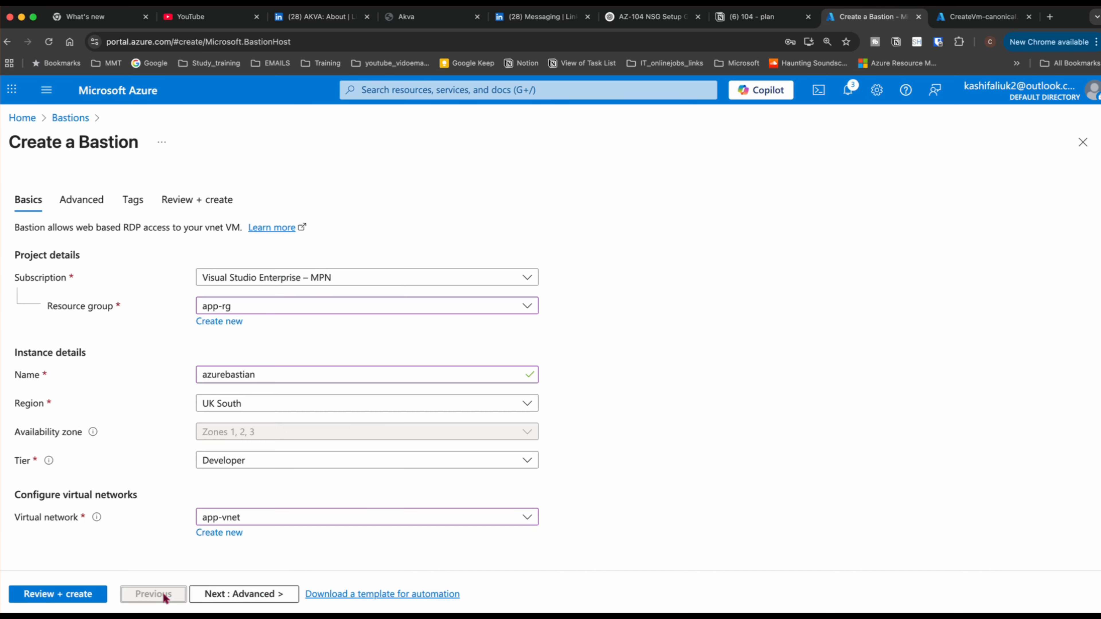
Try the Basic tier, examine its subnet and public IP settings, and set the tier back to Developer
{"action": "left_click", "coordinate": [351, 460]}
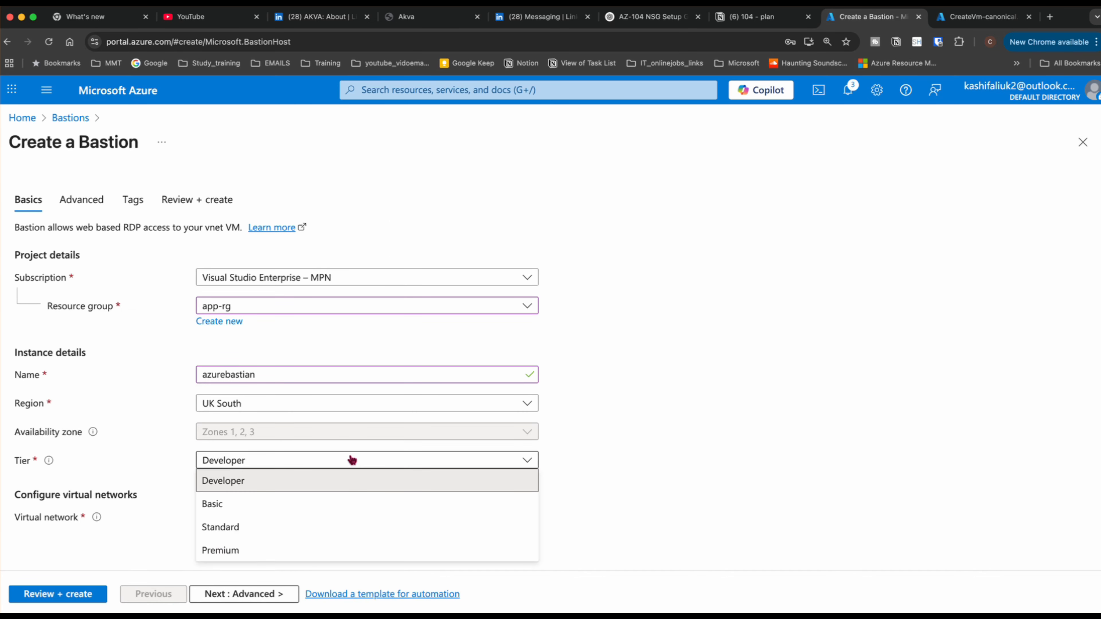
{"action": "left_click", "coordinate": [257, 505]}
{"action": "scroll", "coordinate": [598, 490], "scroll_direction": "down", "scroll_amount": 5}
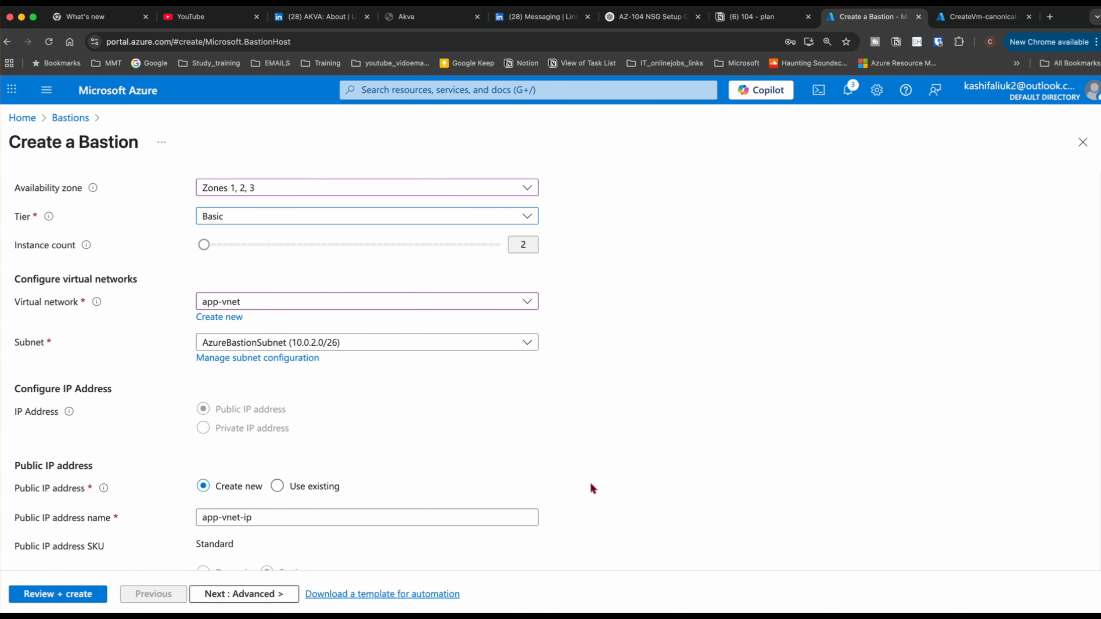
{"action": "scroll", "coordinate": [498, 421], "scroll_direction": "up", "scroll_amount": 1}
{"action": "left_click", "coordinate": [375, 229]}
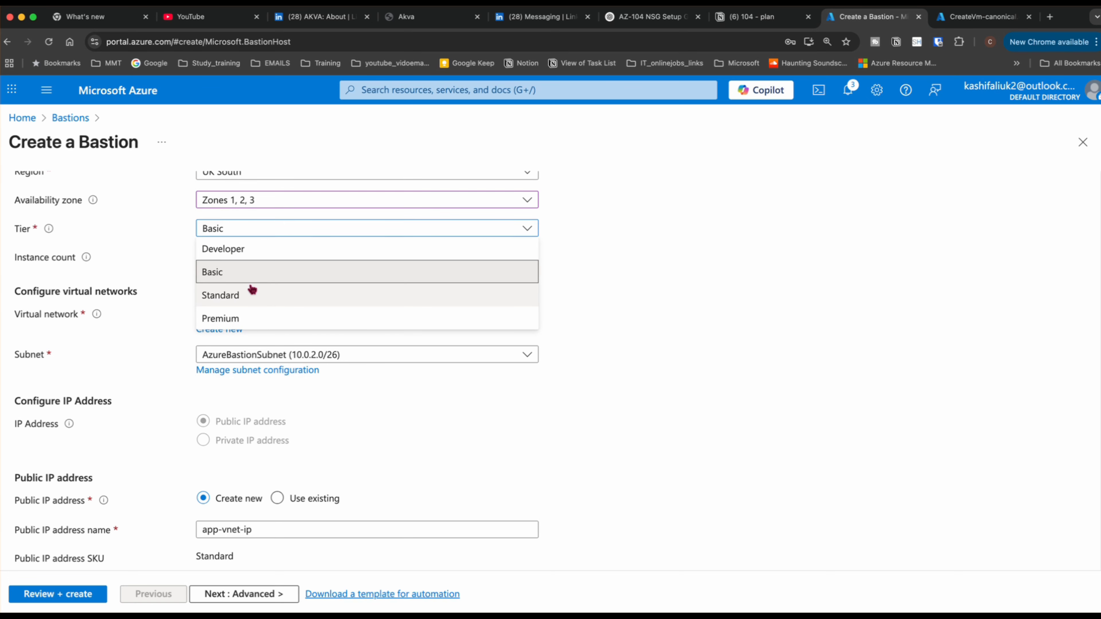
{"action": "left_click", "coordinate": [246, 250]}
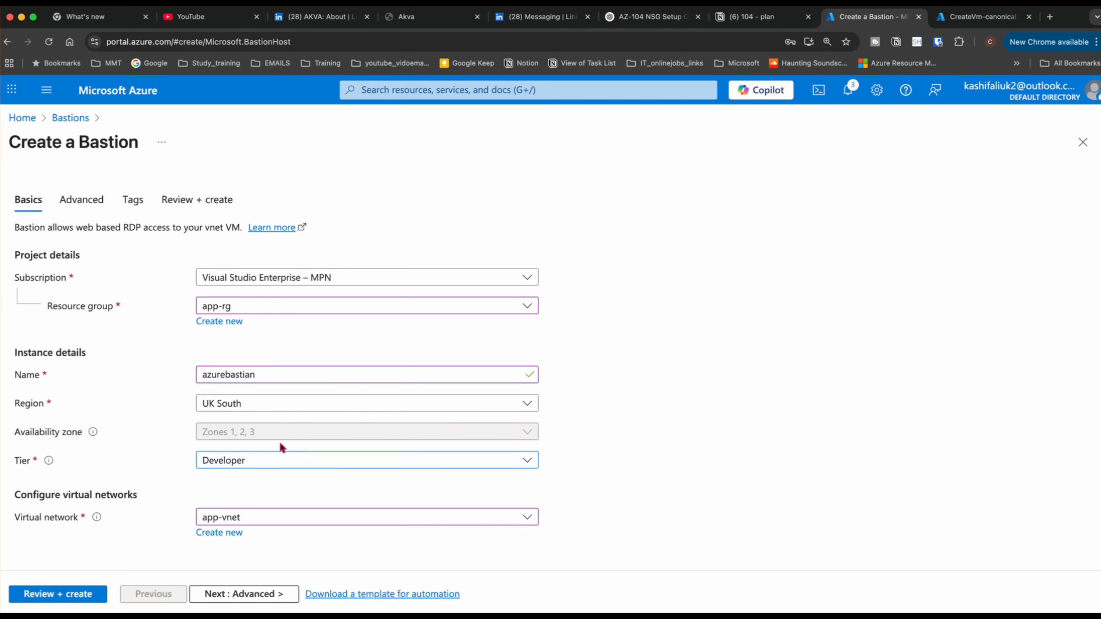
Set the Bastion tier to Basic, keeping AzureBastionSubnet as the subnet and a new public IP address named app-vnet-ip
{"action": "left_click", "coordinate": [280, 464]}
{"action": "left_click", "coordinate": [217, 504]}
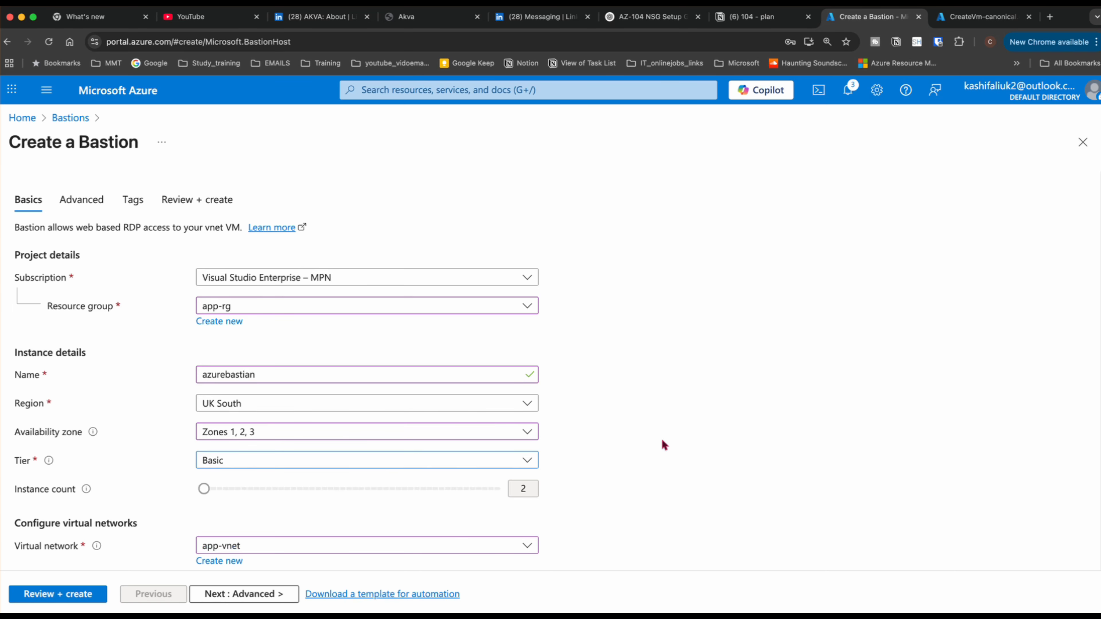
{"action": "scroll", "coordinate": [664, 438], "scroll_direction": "down", "scroll_amount": 2}
{"action": "scroll", "coordinate": [663, 438], "scroll_direction": "down", "scroll_amount": 6}
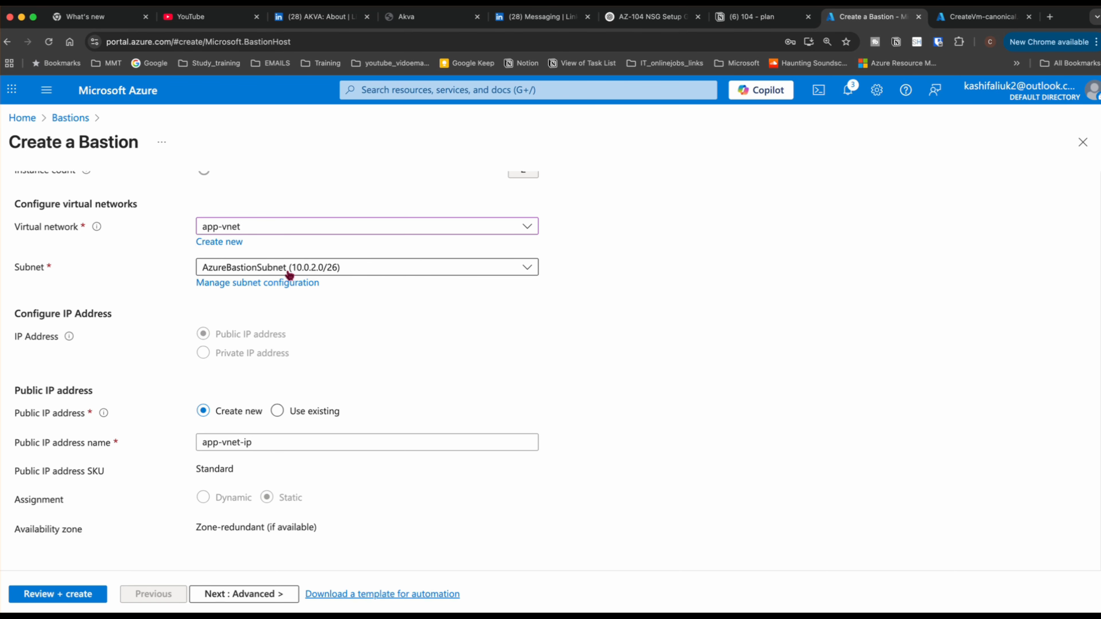
{"action": "scroll", "coordinate": [289, 275], "scroll_direction": "up", "scroll_amount": 1}
{"action": "scroll", "coordinate": [289, 275], "scroll_direction": "down", "scroll_amount": 1}
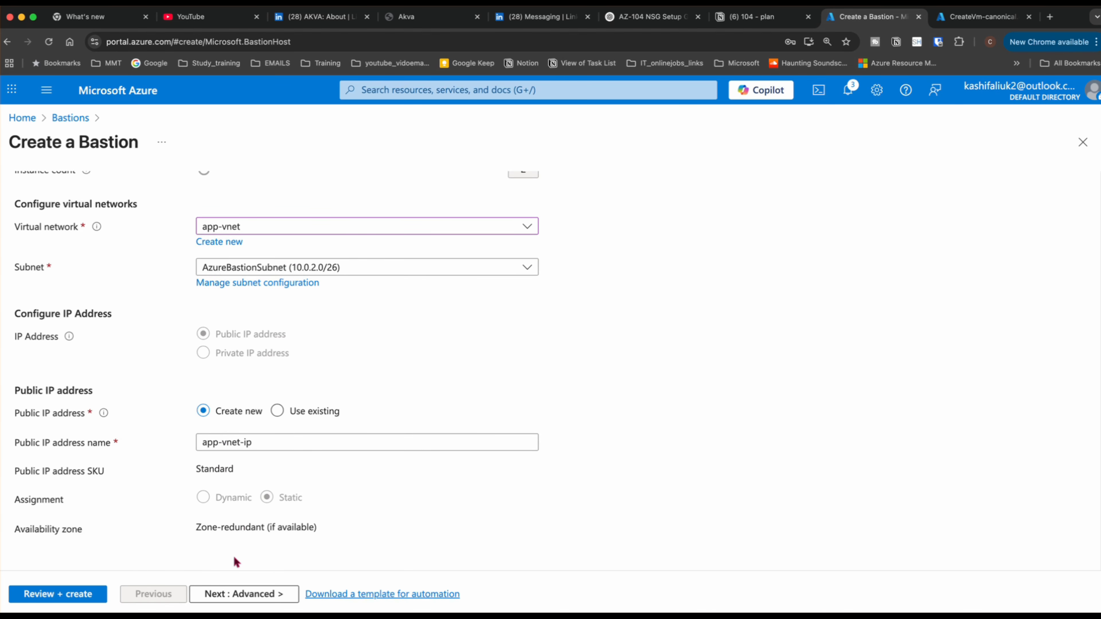
Keep the default advanced features, leave the tags empty, and deploy the azurebastian Bastion
{"action": "left_click", "coordinate": [251, 593]}
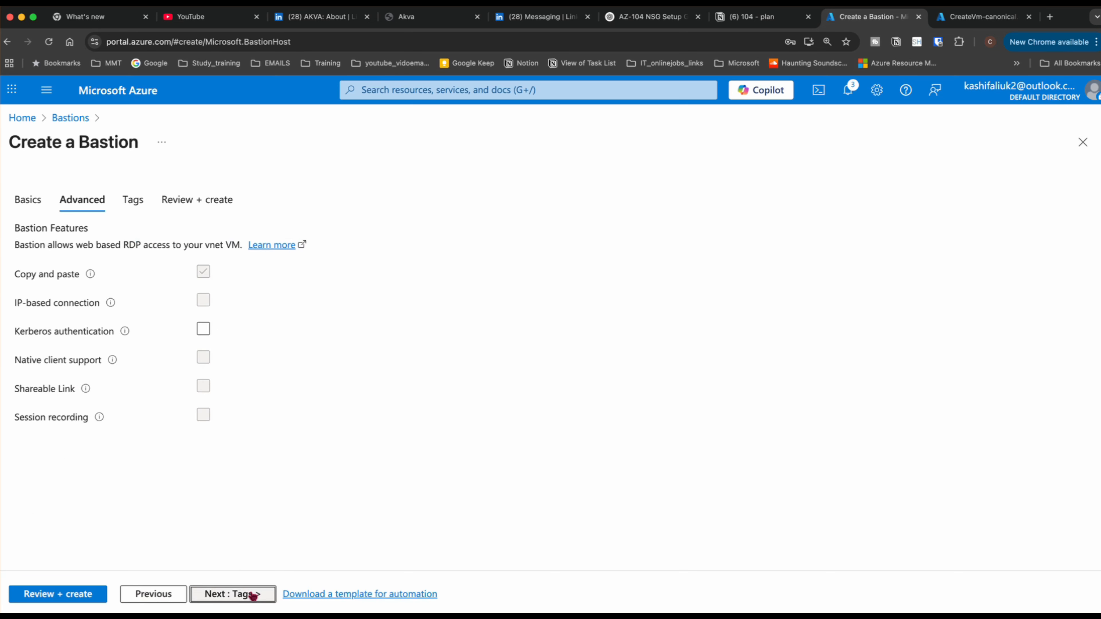
{"action": "left_click", "coordinate": [253, 594]}
{"action": "left_click", "coordinate": [253, 595]}
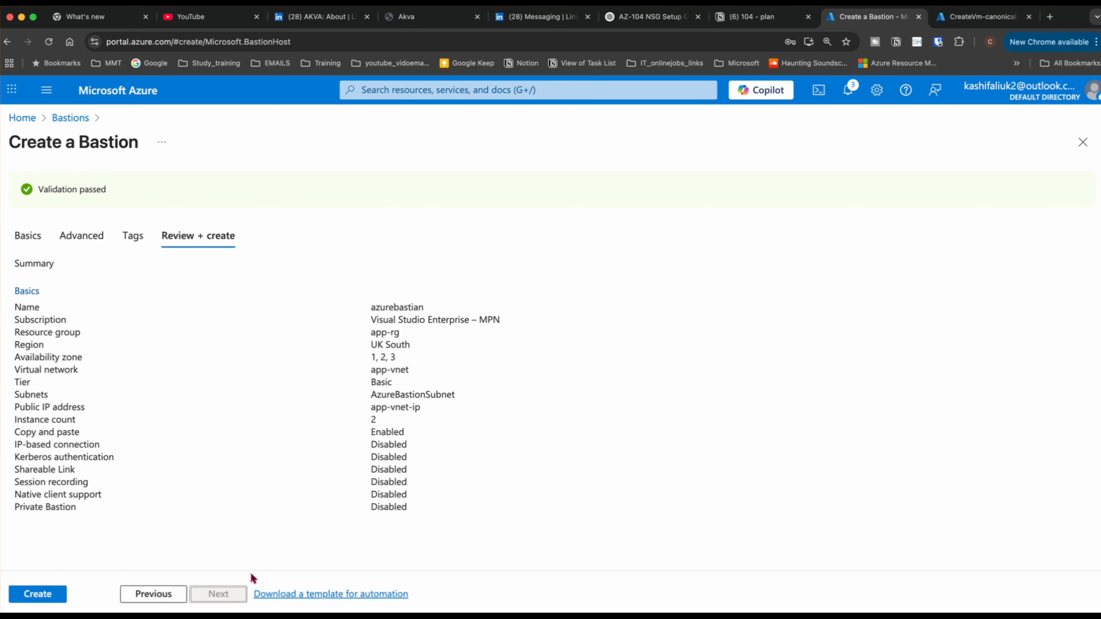
{"action": "left_click", "coordinate": [49, 599]}
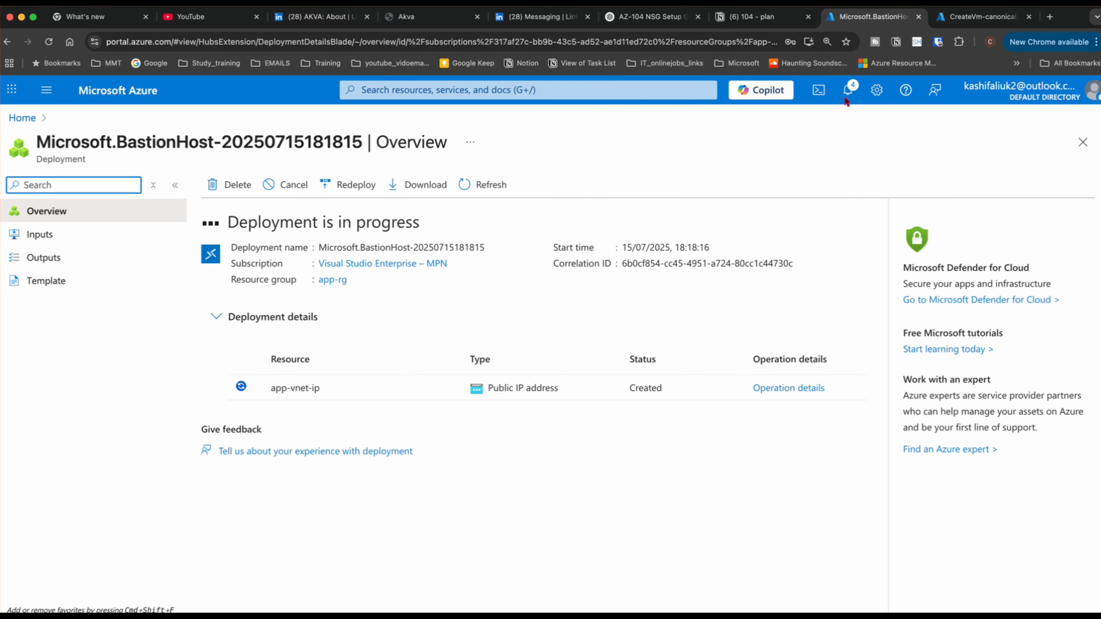
Leave the Linux VM deployment page and search the portal for network security to open the list of network security groups
{"action": "left_click", "coordinate": [973, 17]}
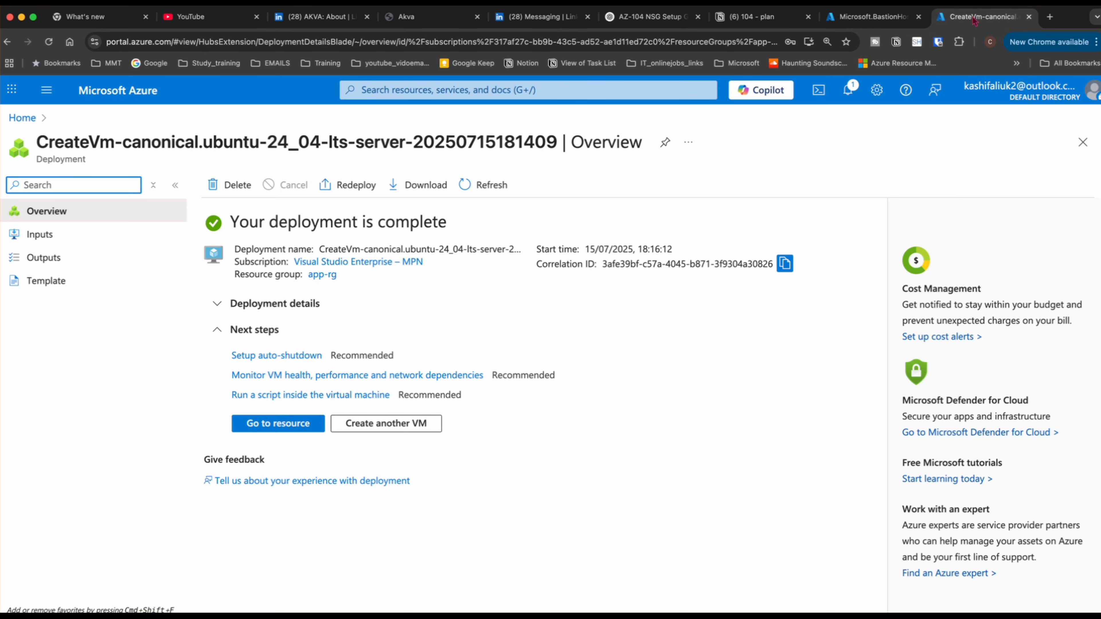
{"action": "left_click", "coordinate": [21, 118]}
{"action": "key", "text": "g"}
{"action": "key", "text": "slash"}
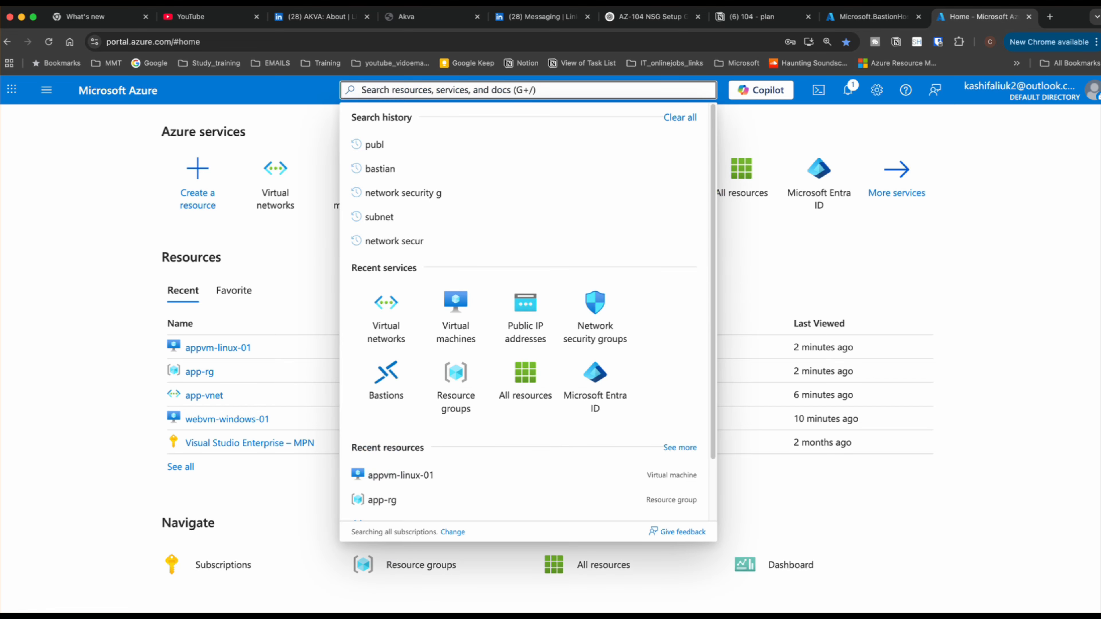
{"action": "type", "text": "network res"}
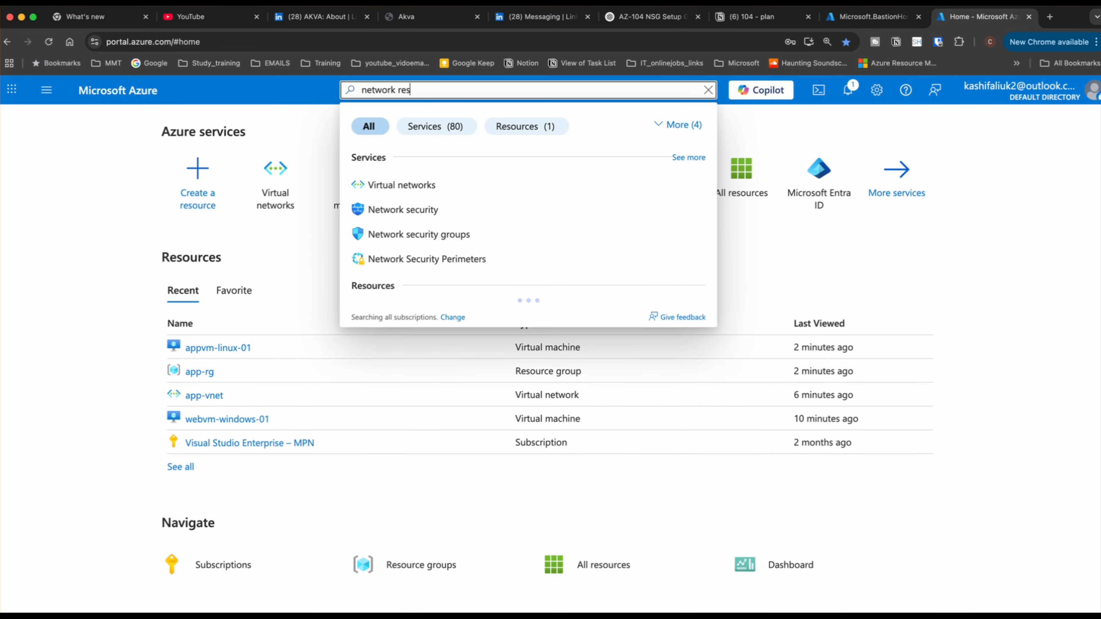
{"action": "key", "text": "BackSpace"}
{"action": "key", "text": "BackSpace"}
{"action": "key", "text": "BackSpace"}
{"action": "type", "text": "sec"}
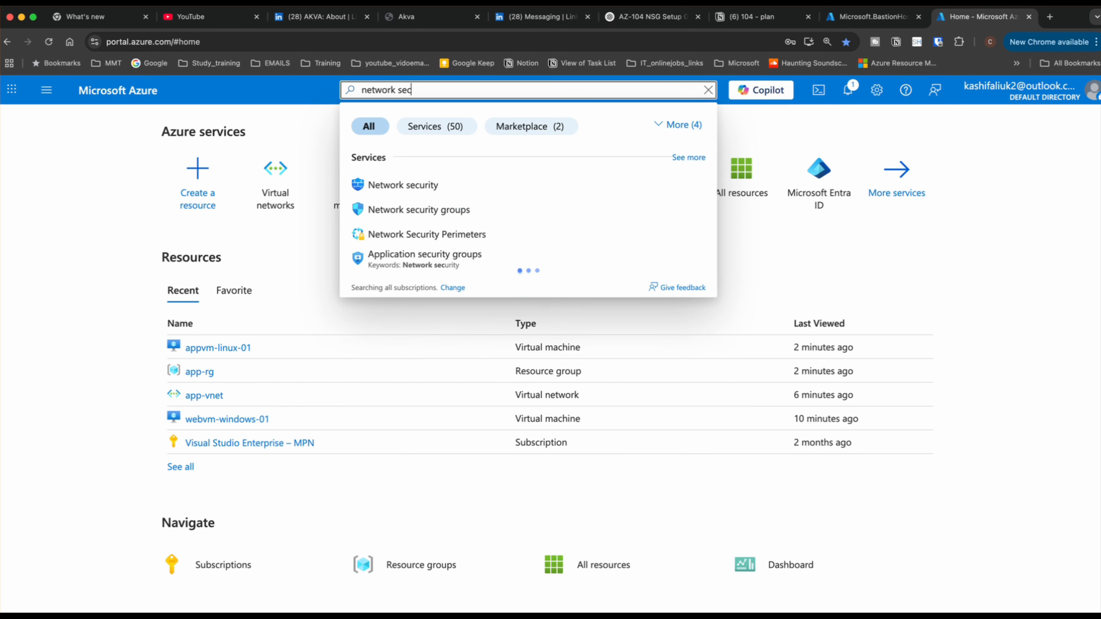
{"action": "type", "text": "u"}
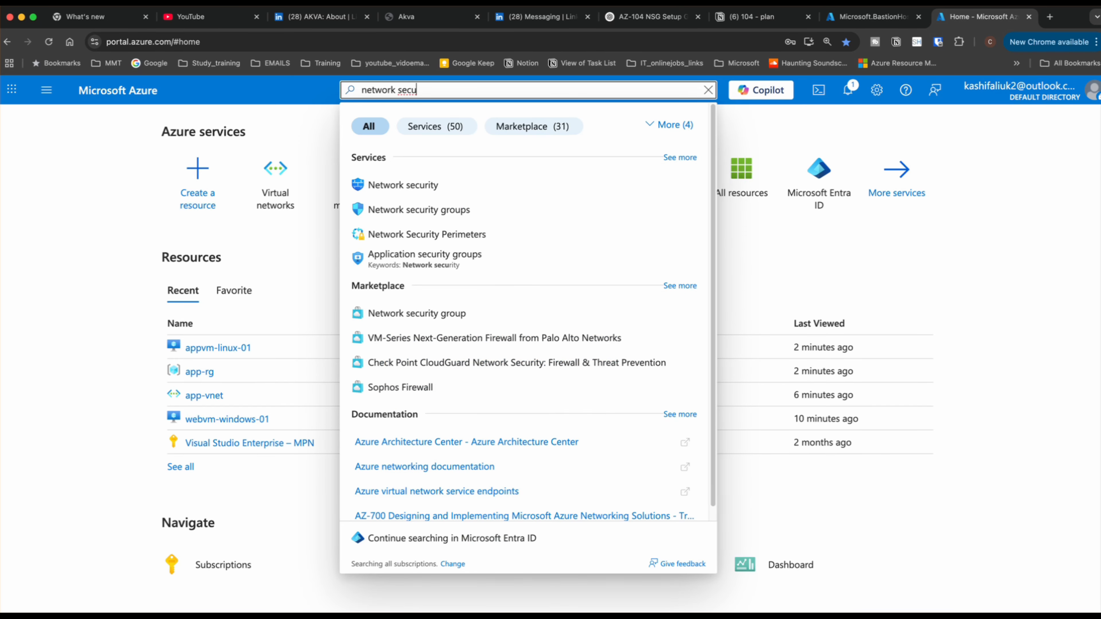
{"action": "left_click", "coordinate": [431, 212]}
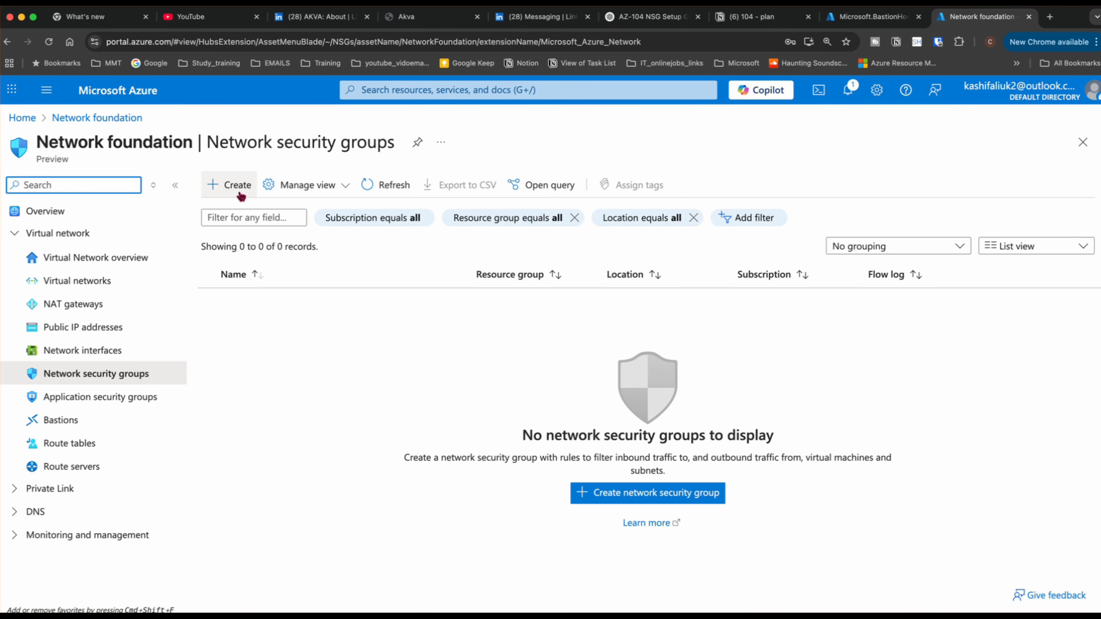
Create a network security group named app-nsg in resource group app-rg, region UK South, without tags
{"action": "left_click", "coordinate": [238, 190]}
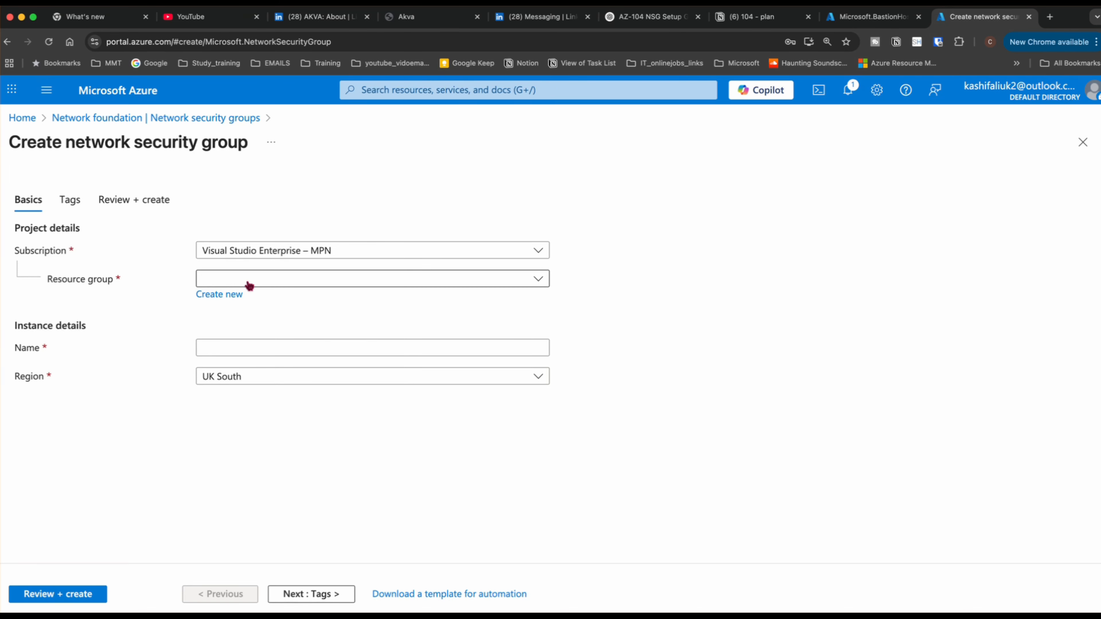
{"action": "left_click", "coordinate": [249, 282]}
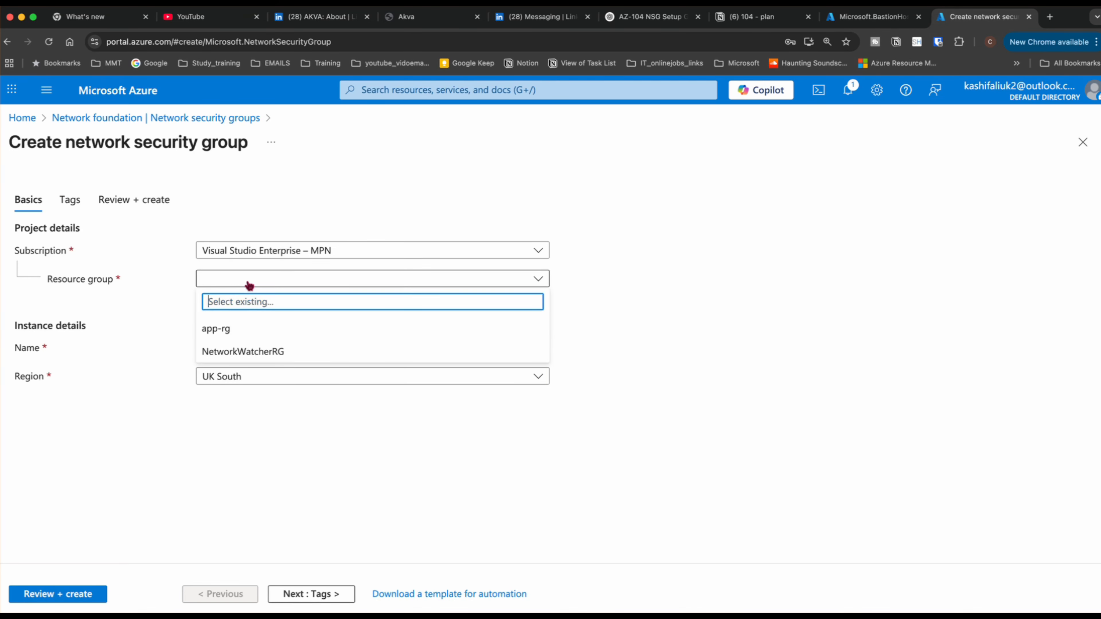
{"action": "left_click", "coordinate": [220, 334]}
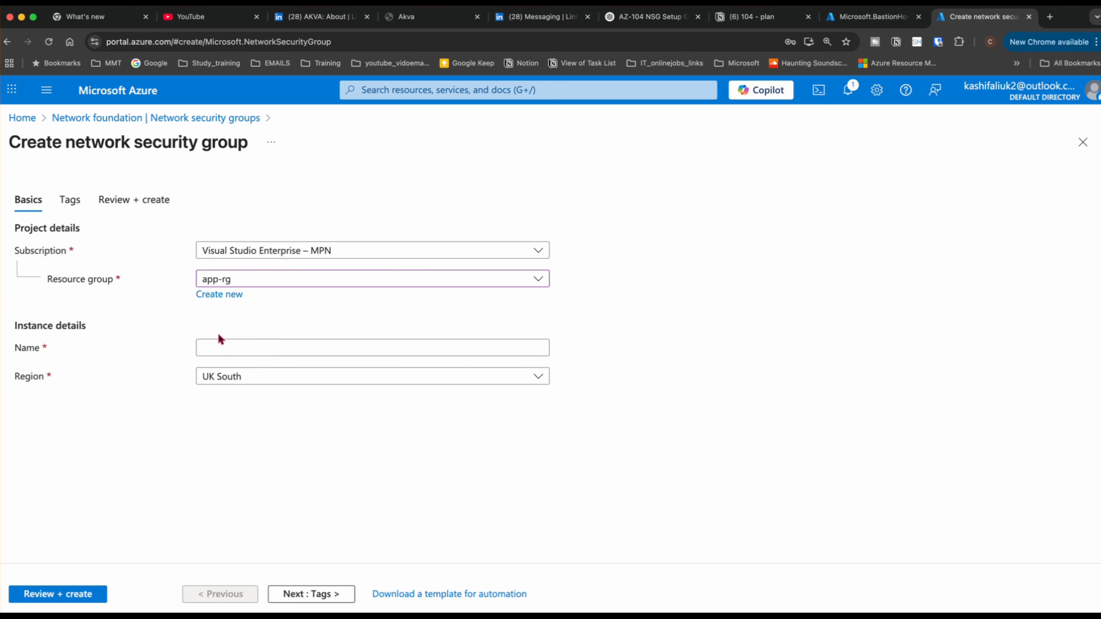
{"action": "left_click", "coordinate": [221, 347]}
{"action": "type", "text": "app-"}
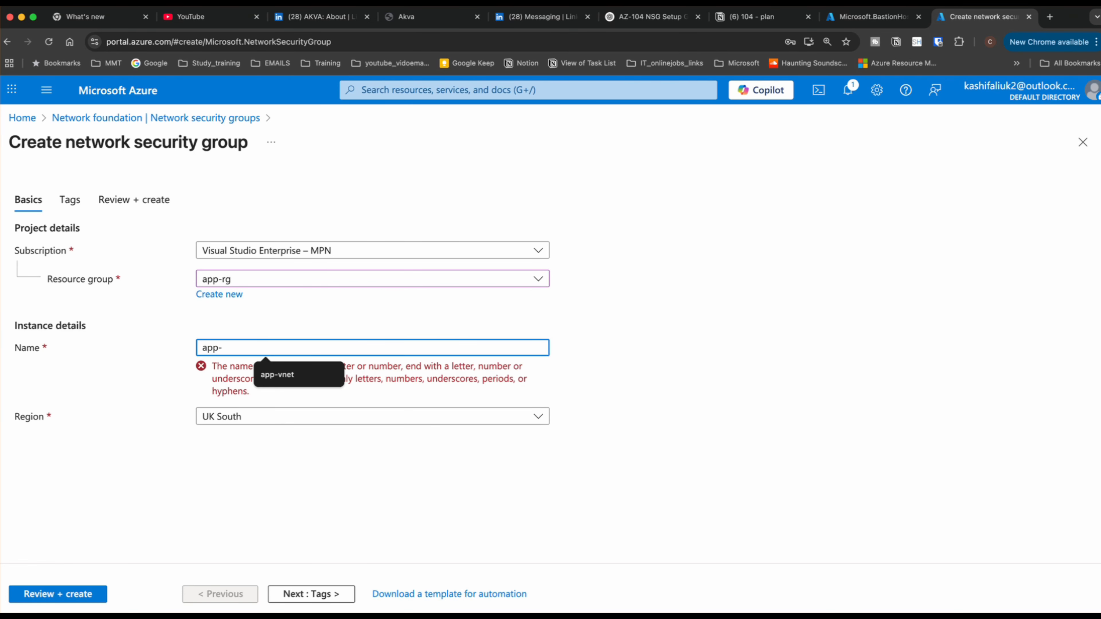
{"action": "type", "text": "nsg"}
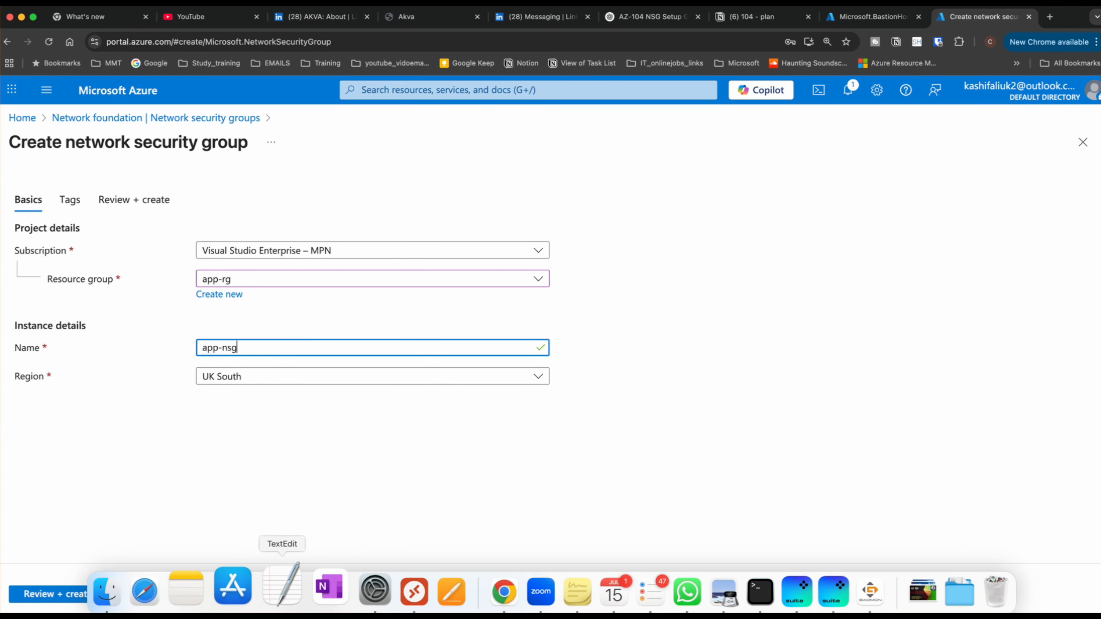
{"action": "left_click", "coordinate": [292, 593]}
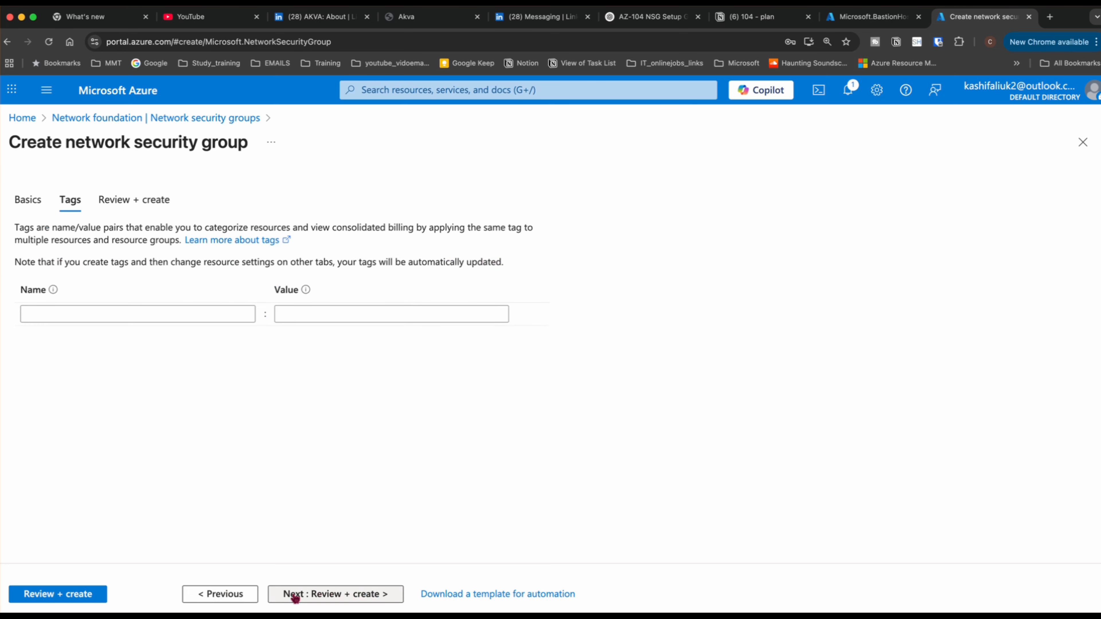
{"action": "left_click", "coordinate": [295, 594]}
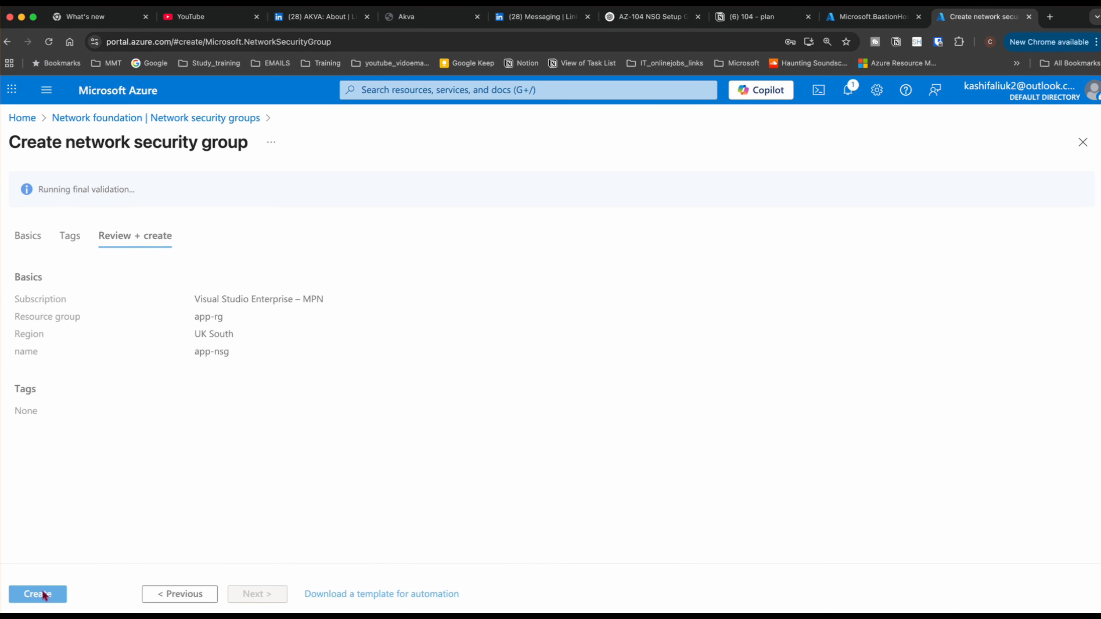
{"action": "left_click", "coordinate": [38, 594]}
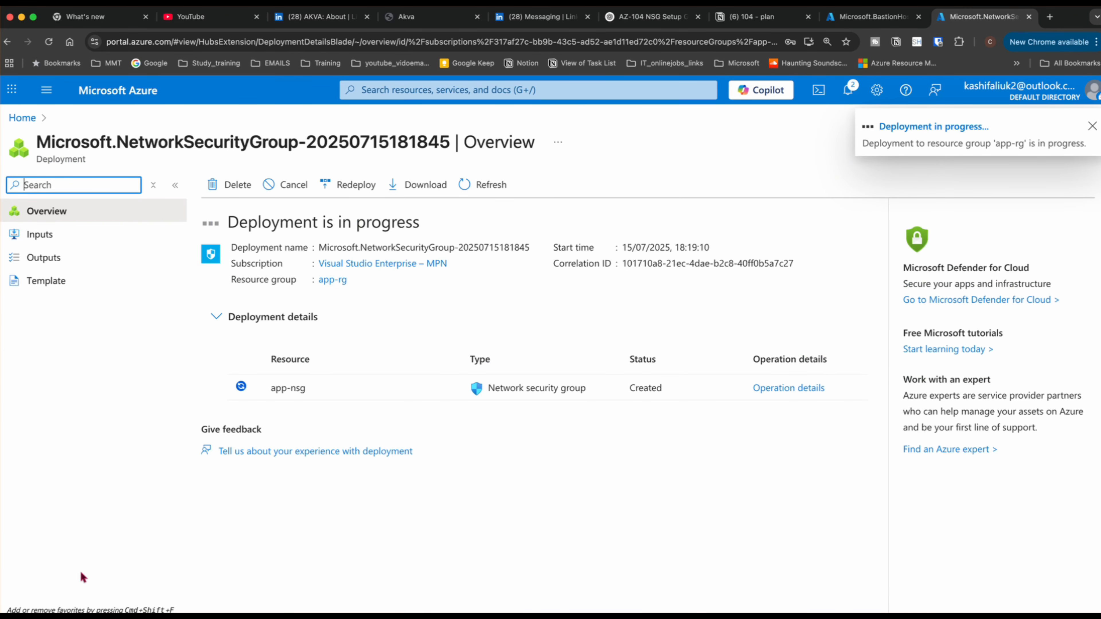
Check the Bastion deployment's progress, dismiss the network security group's notification, and reload its deployment page
{"action": "left_click", "coordinate": [853, 17]}
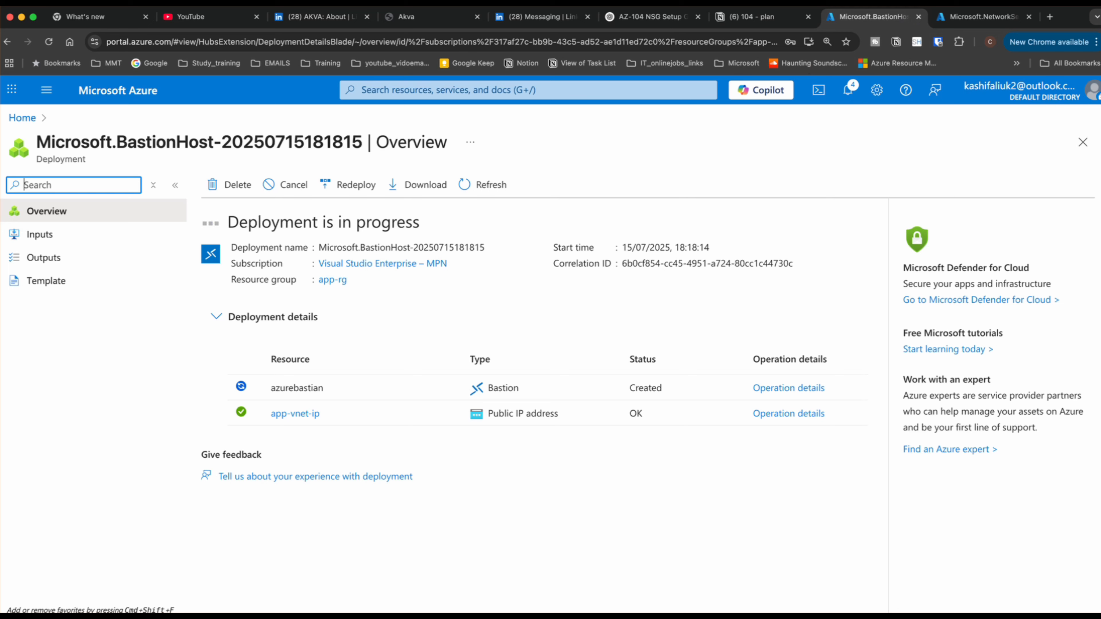
{"action": "left_click", "coordinate": [992, 17]}
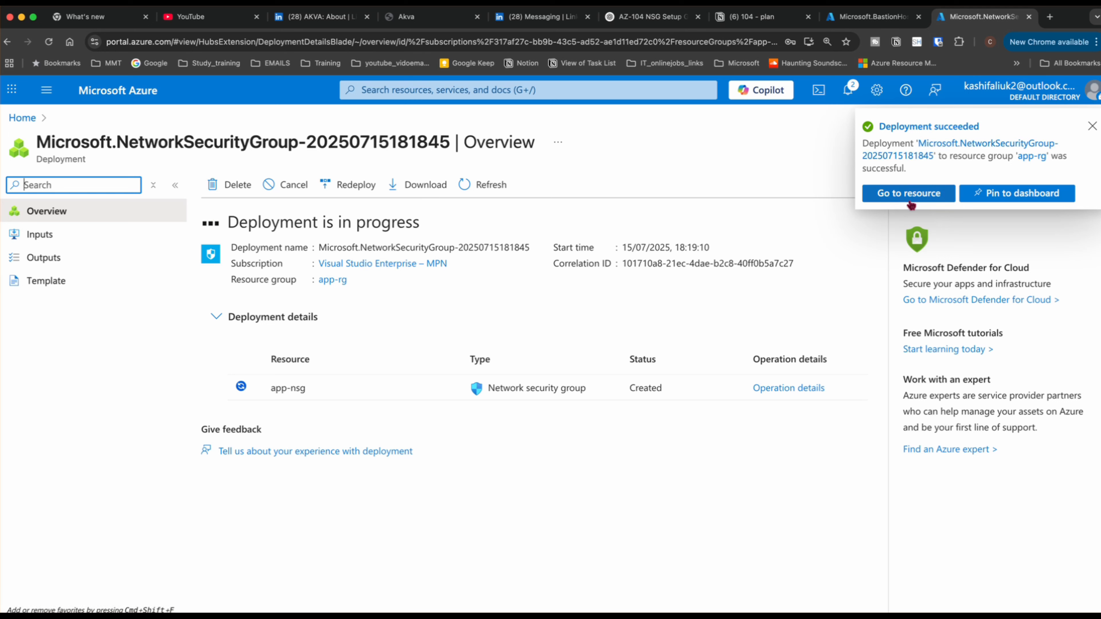
{"action": "left_click", "coordinate": [1091, 126]}
{"action": "right_click", "coordinate": [963, 16]}
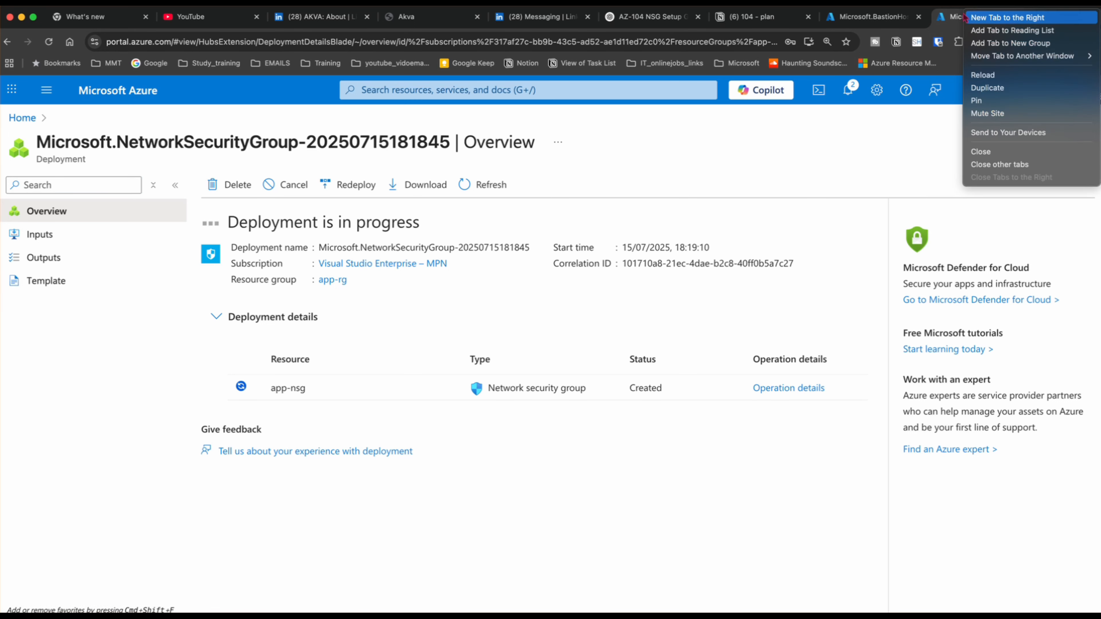
{"action": "left_click", "coordinate": [981, 82]}
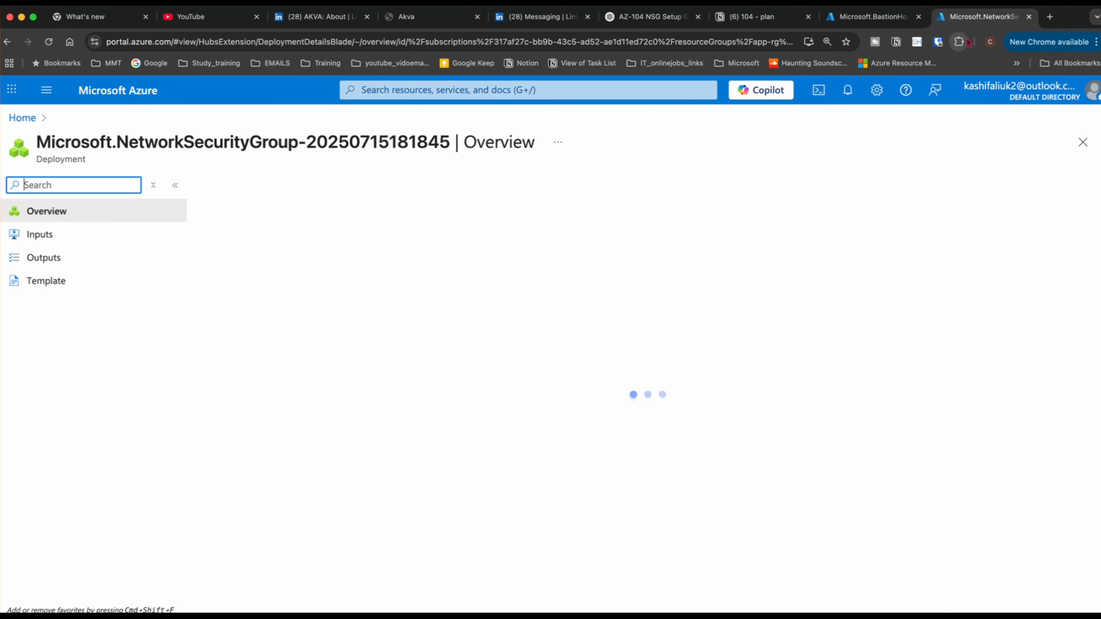
Duplicate the network security group's deployment page in a new browser tab and continue with the signed-in Outlook account
{"action": "right_click", "coordinate": [962, 23]}
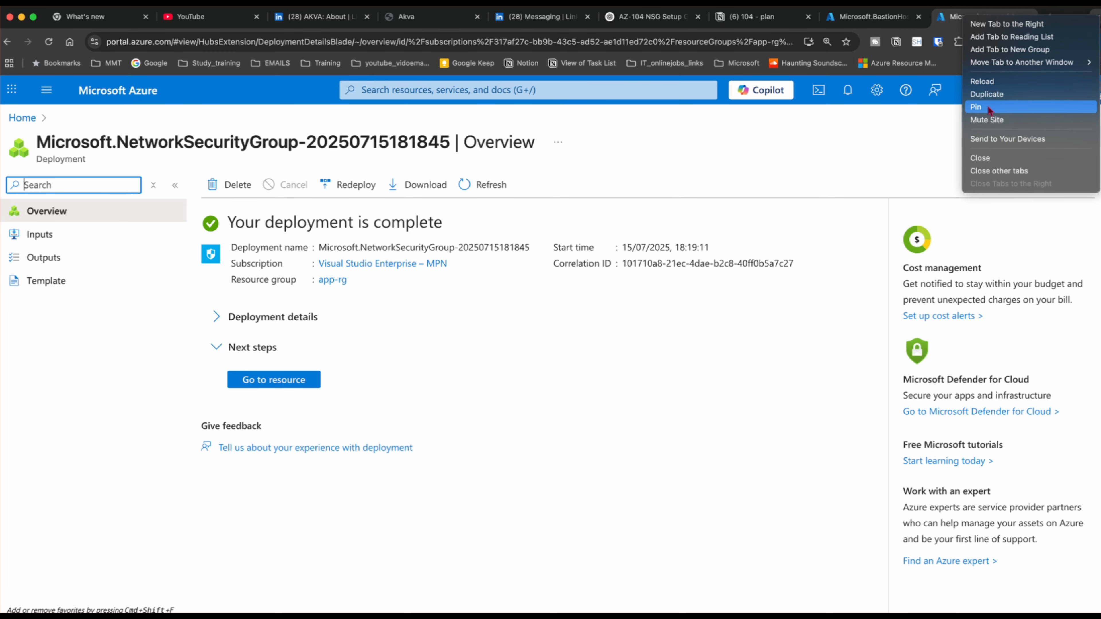
{"action": "left_click", "coordinate": [987, 94]}
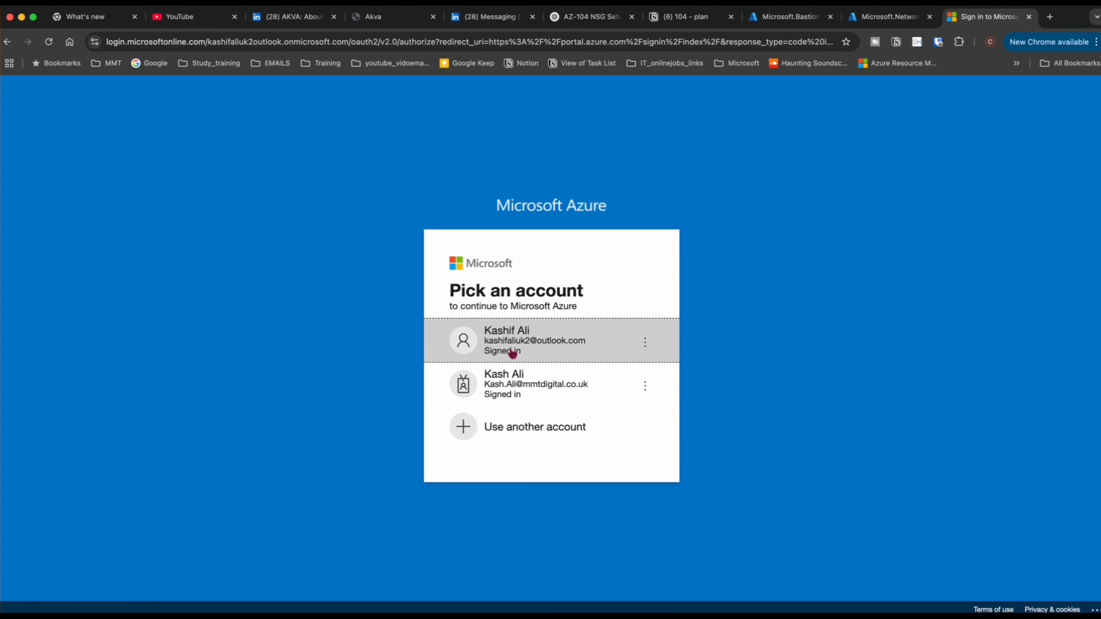
{"action": "left_click", "coordinate": [512, 352]}
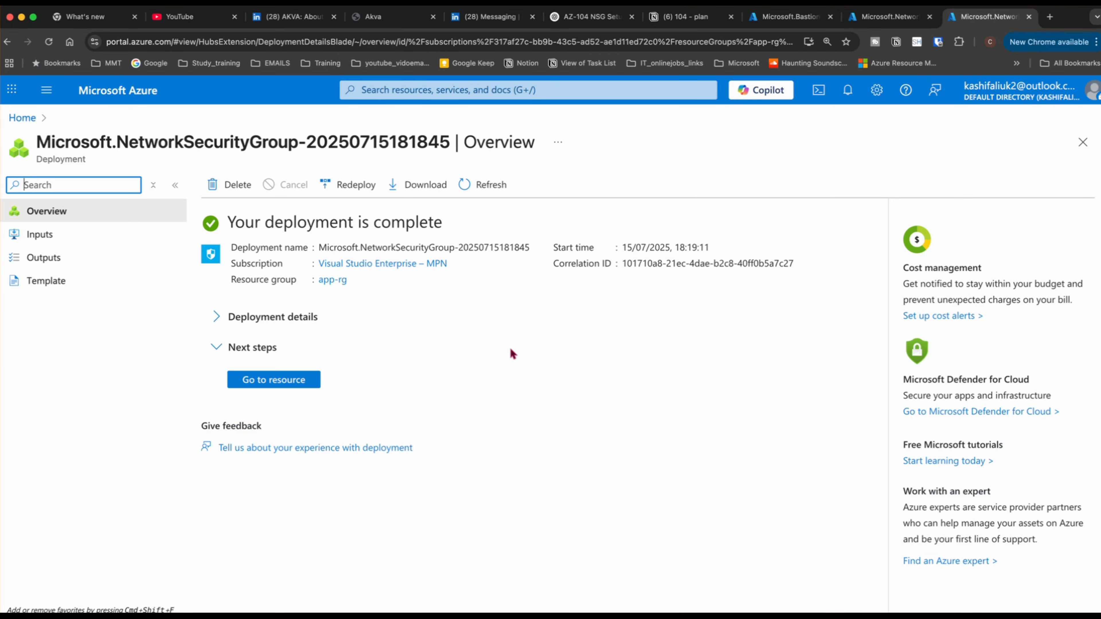
Open the network settings of webvm-windows-01 and examine its network interface and network security group assignment
{"action": "left_click", "coordinate": [24, 118]}
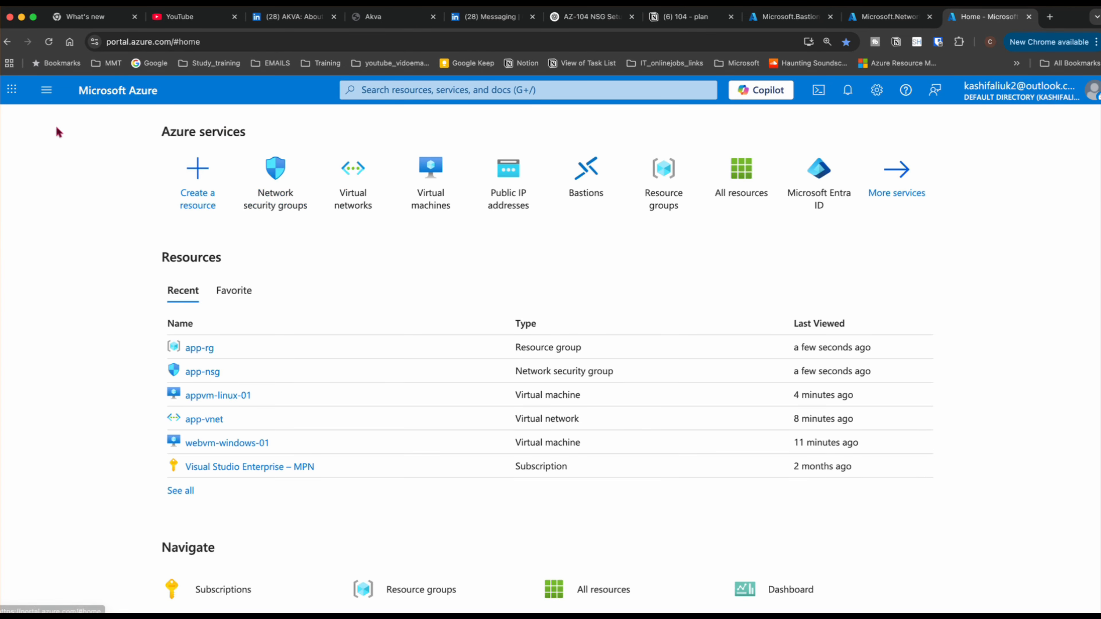
{"action": "left_click", "coordinate": [429, 203]}
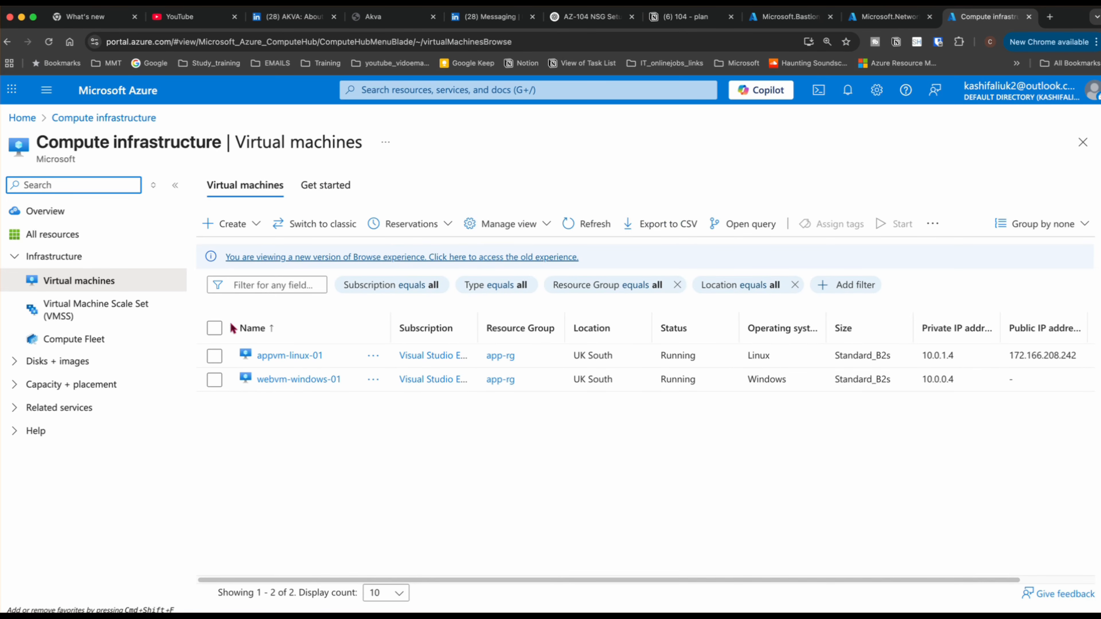
{"action": "left_click", "coordinate": [294, 379]}
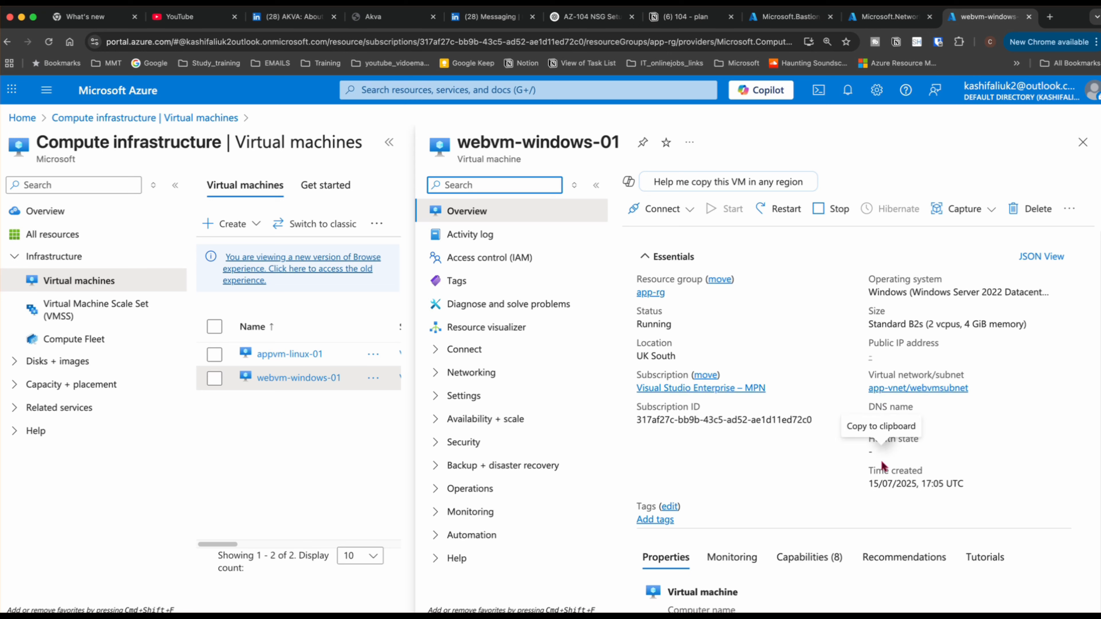
{"action": "left_click", "coordinate": [474, 373]}
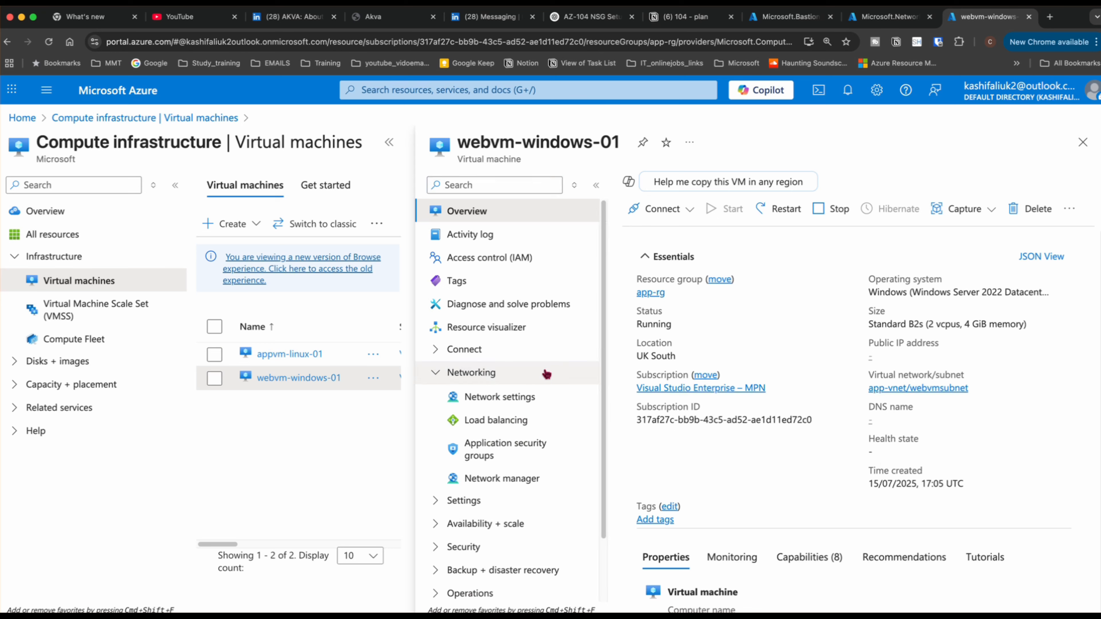
{"action": "left_click", "coordinate": [523, 398]}
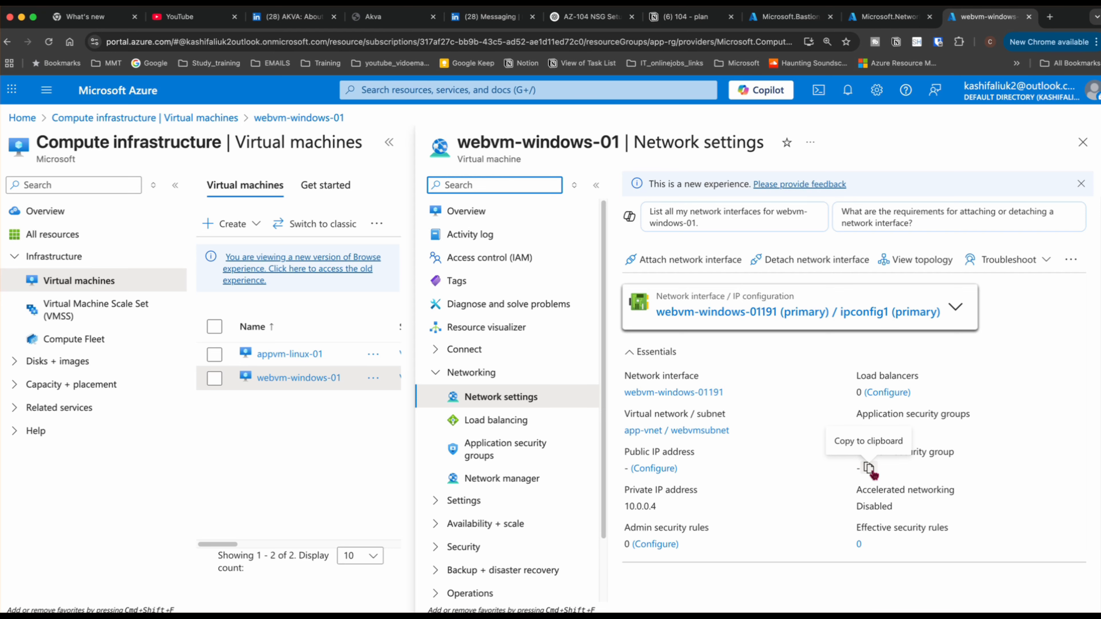
Return to the network security group deployment and open the network interface associations of app-nsg
{"action": "left_click", "coordinate": [875, 20]}
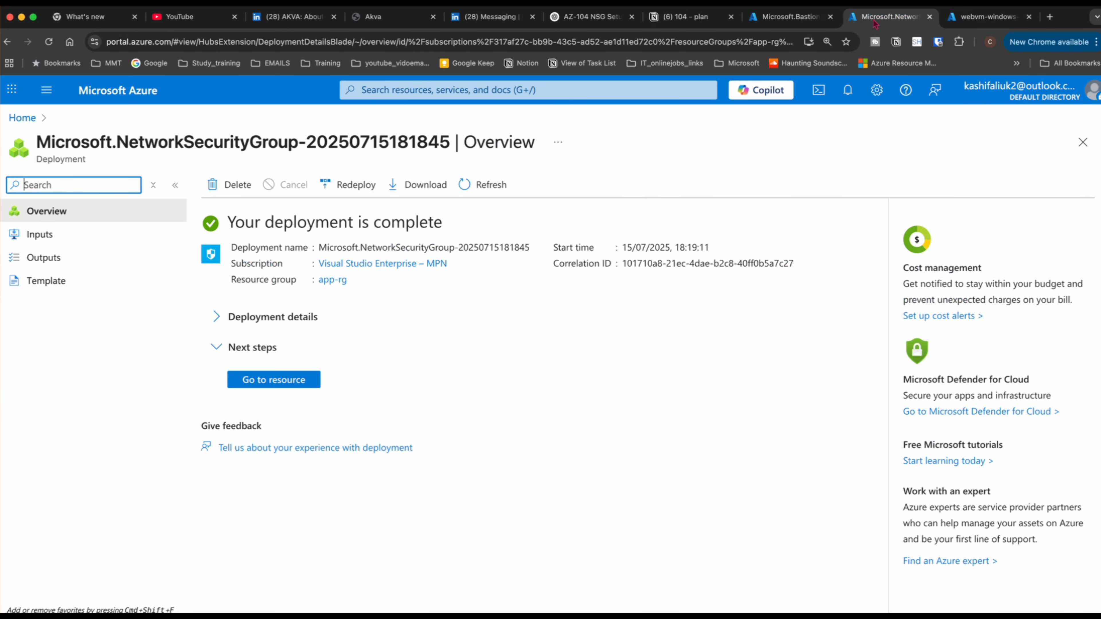
{"action": "left_click", "coordinate": [281, 379]}
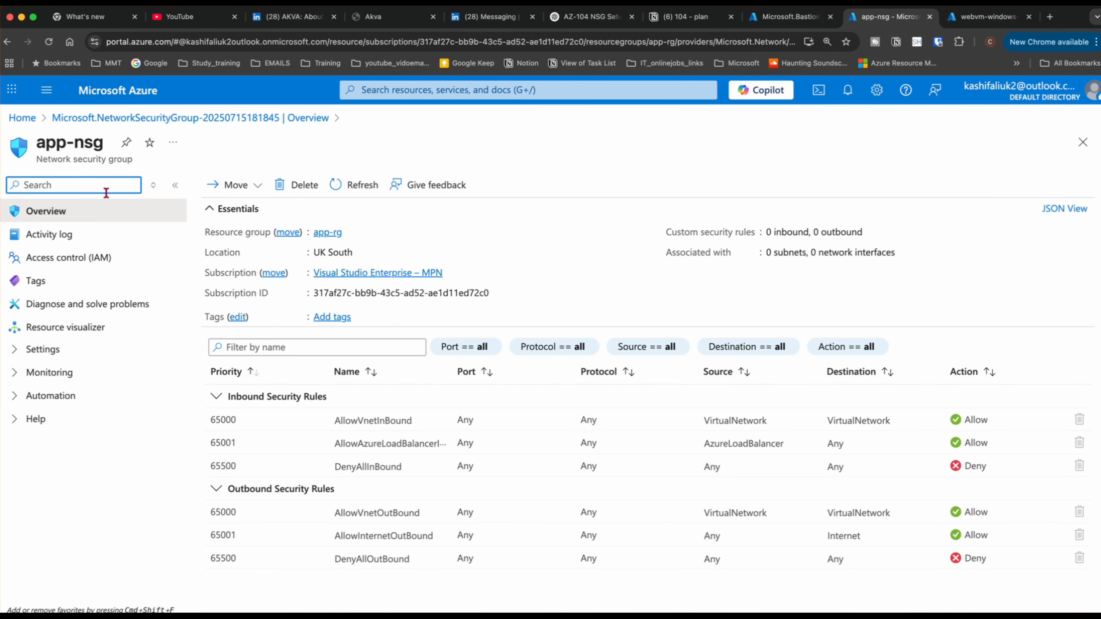
{"action": "left_click", "coordinate": [15, 350]}
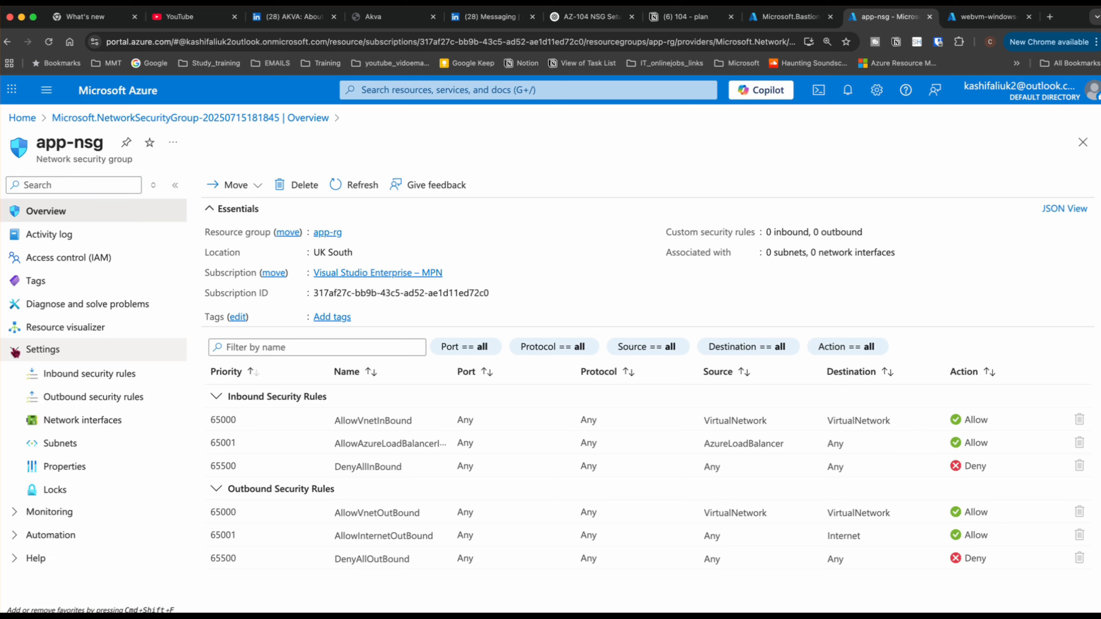
{"action": "left_click", "coordinate": [60, 424]}
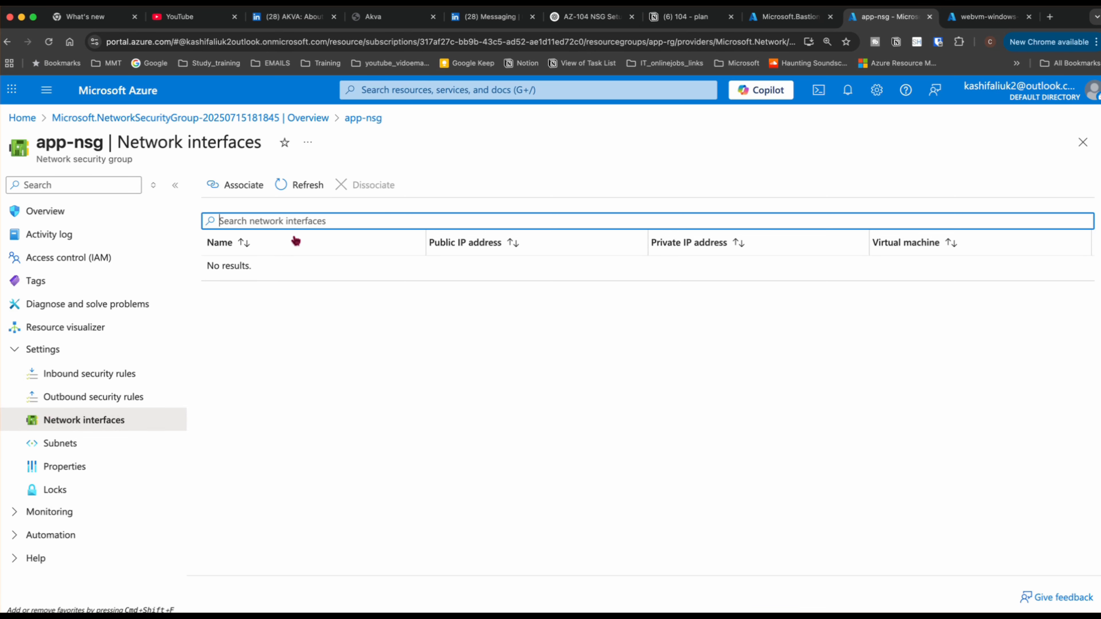
{"action": "left_click", "coordinate": [288, 221]}
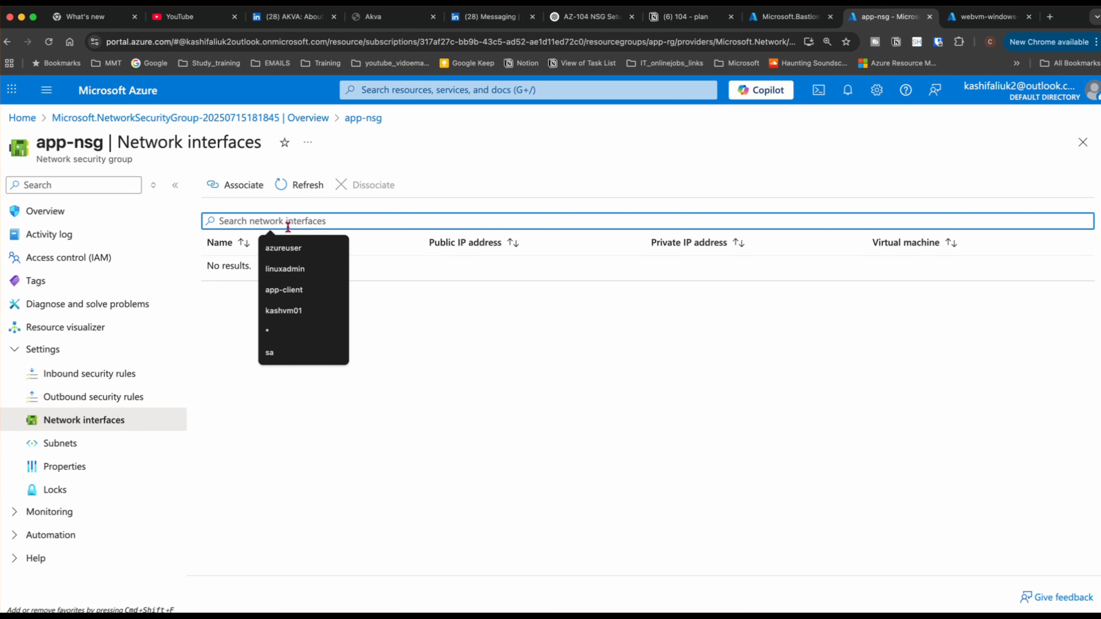
{"action": "left_click", "coordinate": [201, 310]}
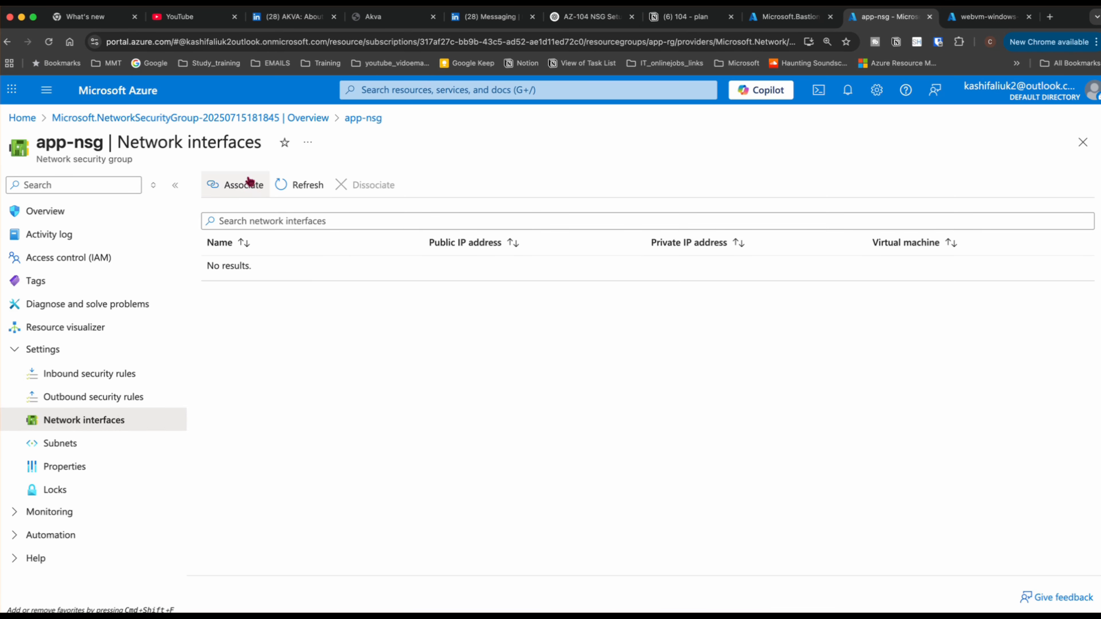
Associate the webvm-windows-01191 network interface with app-nsg
{"action": "left_click", "coordinate": [248, 186]}
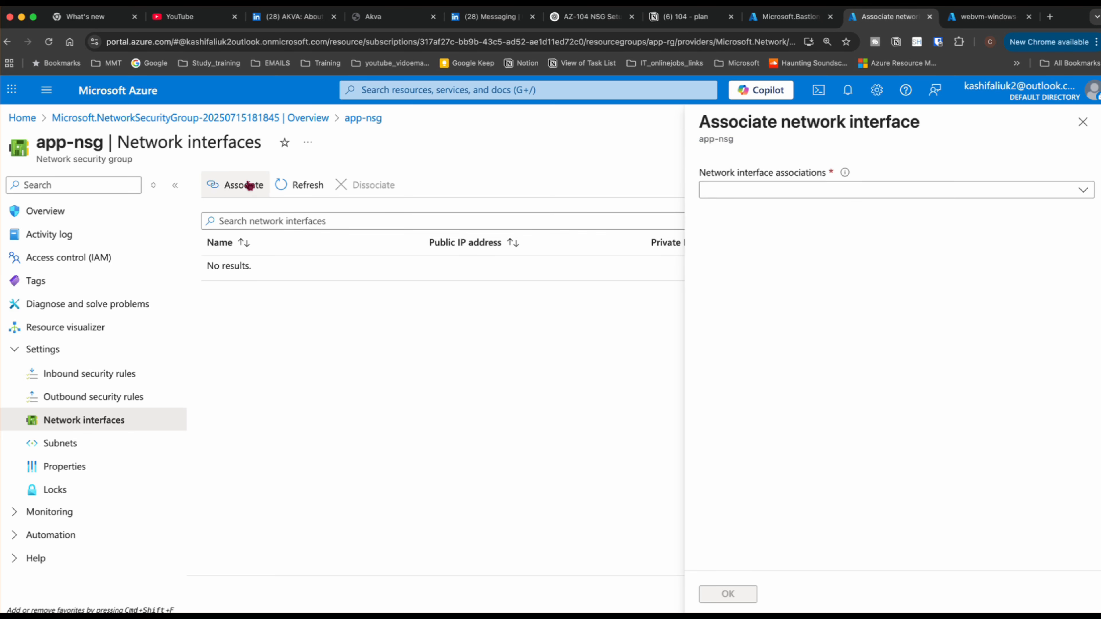
{"action": "left_click", "coordinate": [789, 188]}
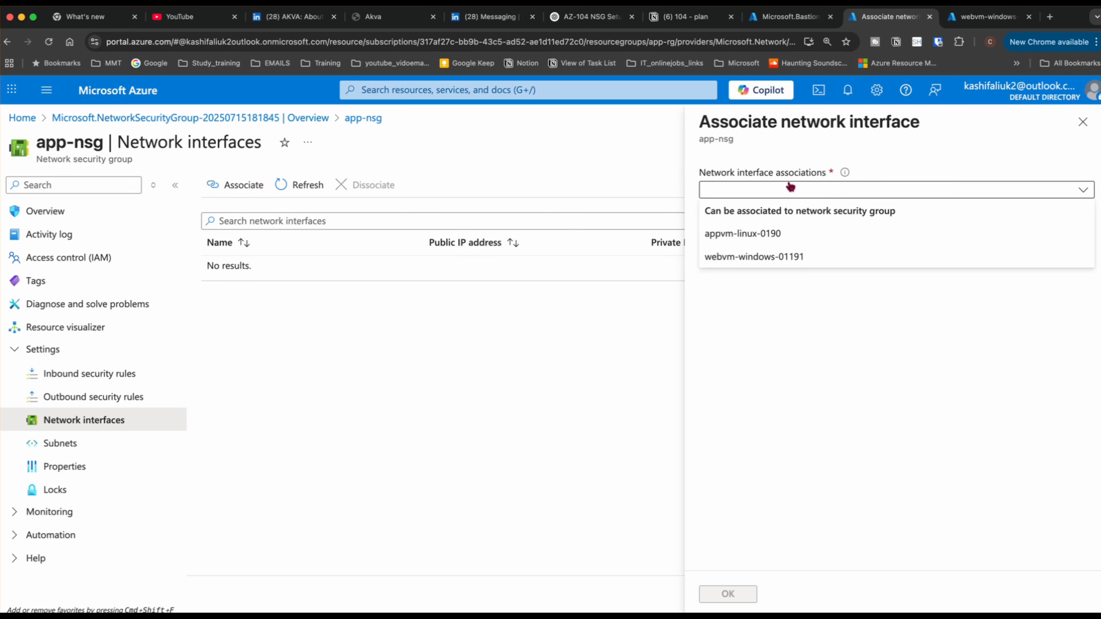
{"action": "left_click", "coordinate": [739, 257]}
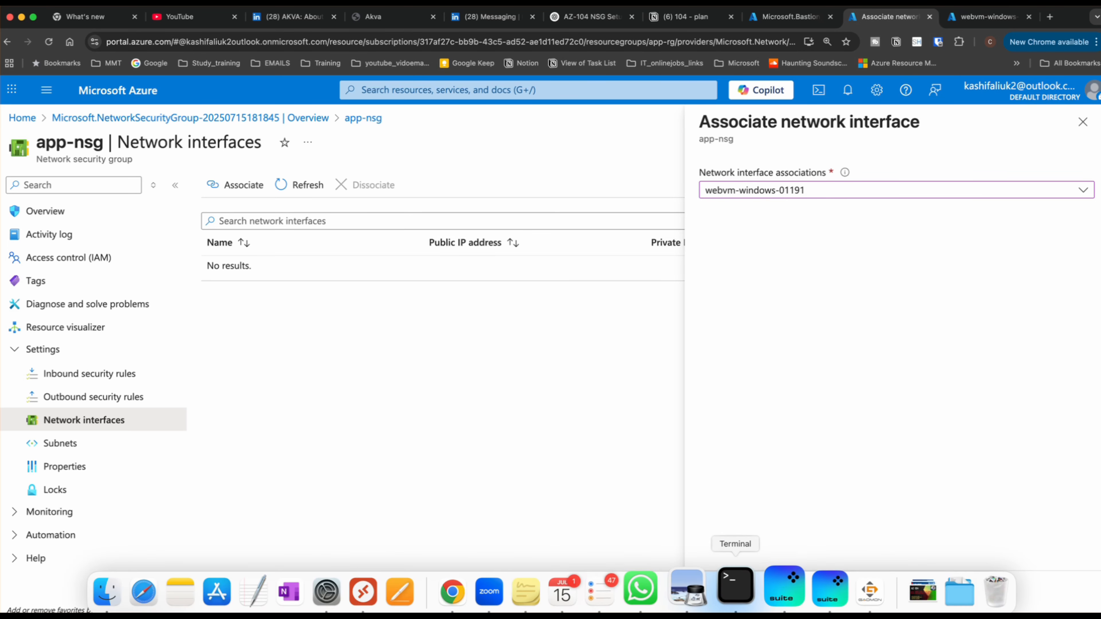
{"action": "left_click", "coordinate": [728, 593]}
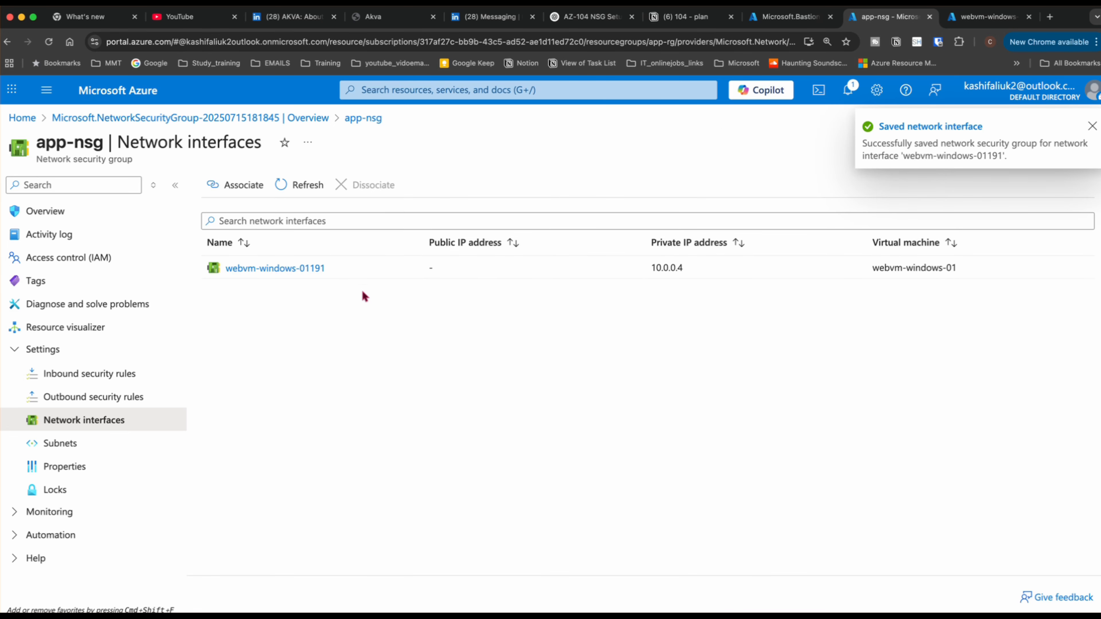
Associate the appvm-linux-0190 network interface with app-nsg as well
{"action": "left_click", "coordinate": [254, 186]}
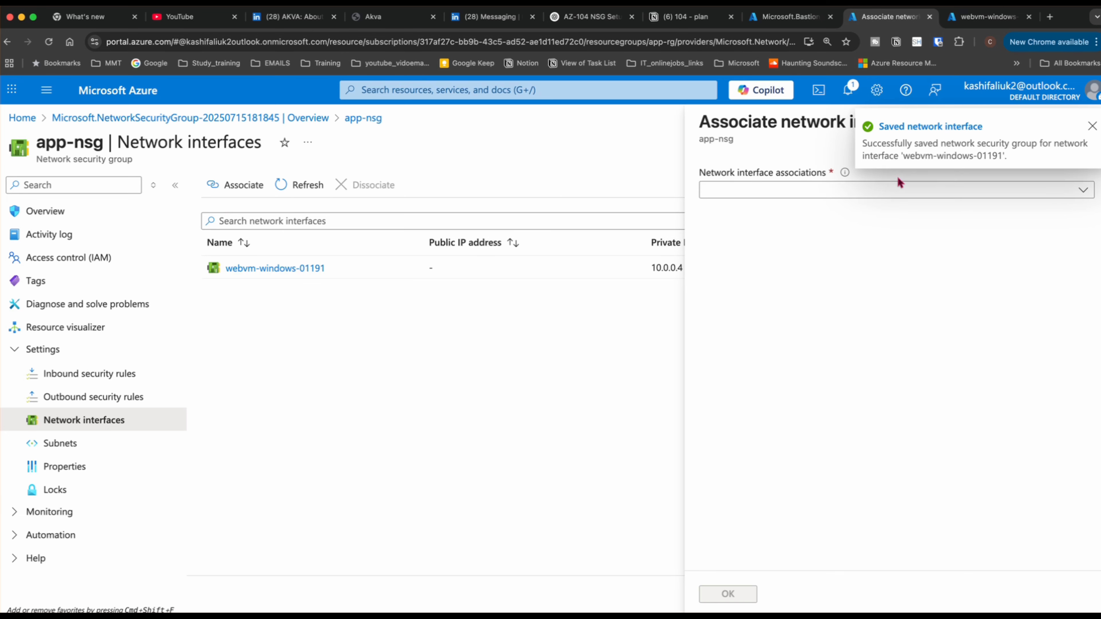
{"action": "left_click", "coordinate": [904, 190]}
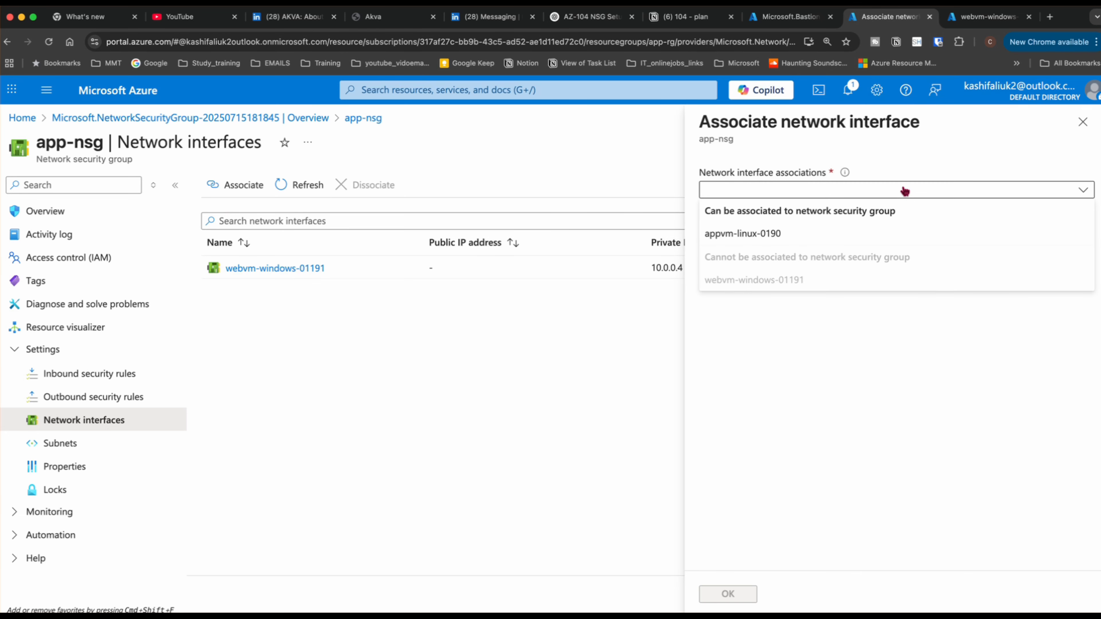
{"action": "left_click", "coordinate": [743, 240]}
{"action": "mouse_move", "coordinate": [736, 585]}
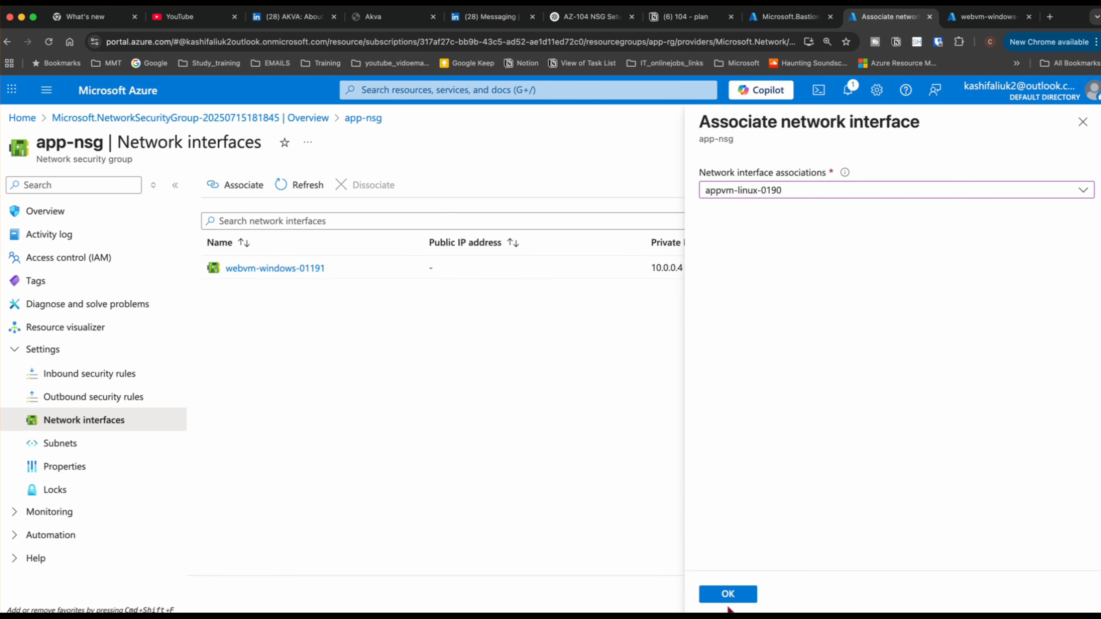
{"action": "left_click", "coordinate": [727, 595]}
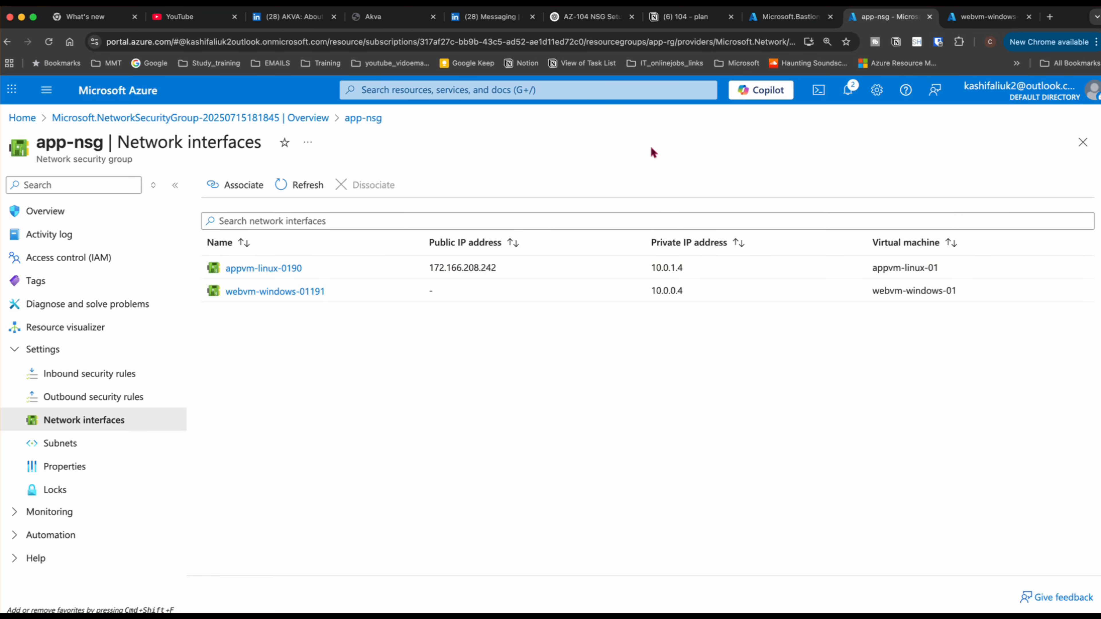
From the Bastion deployment's browser tab, open appvm-linux-01's public IP address resource and examine its configuration and properties
{"action": "left_click", "coordinate": [776, 17]}
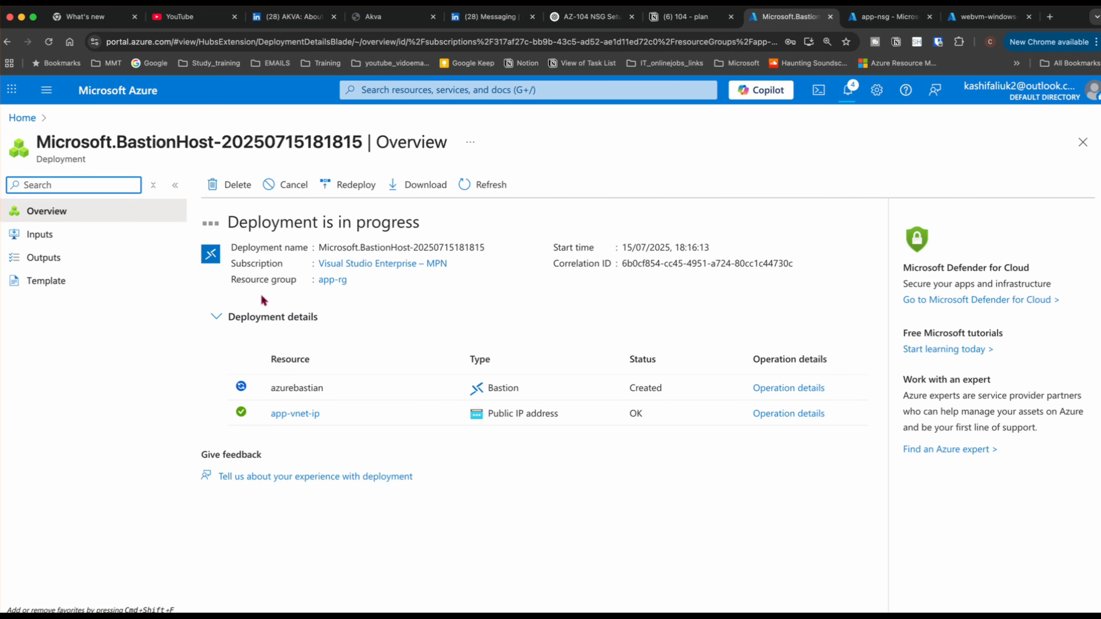
{"action": "left_click", "coordinate": [23, 117]}
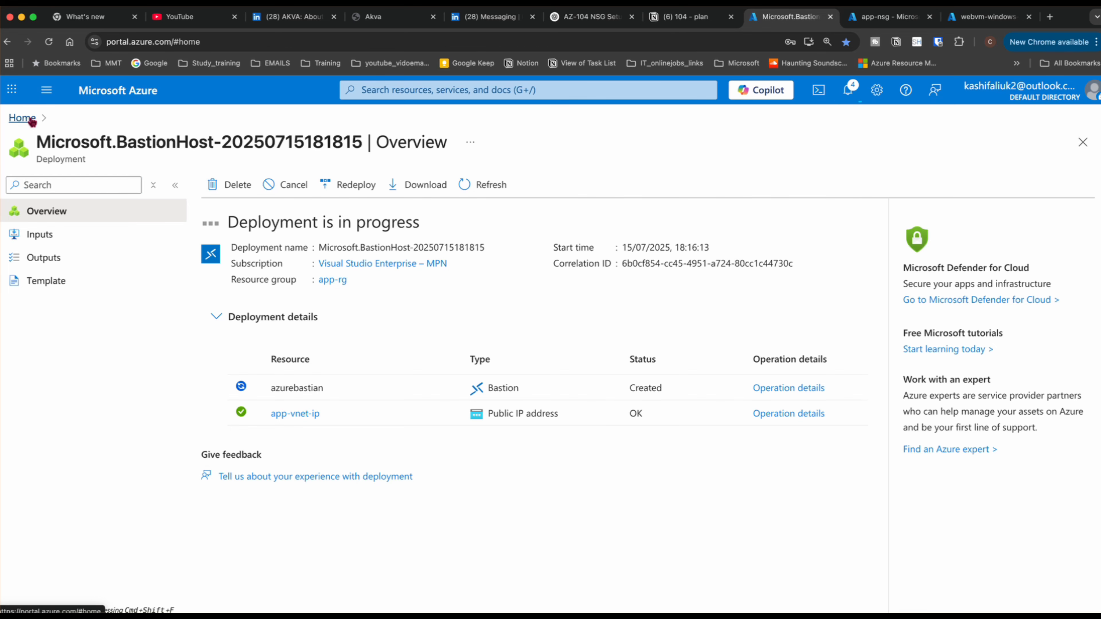
{"action": "left_click", "coordinate": [445, 196]}
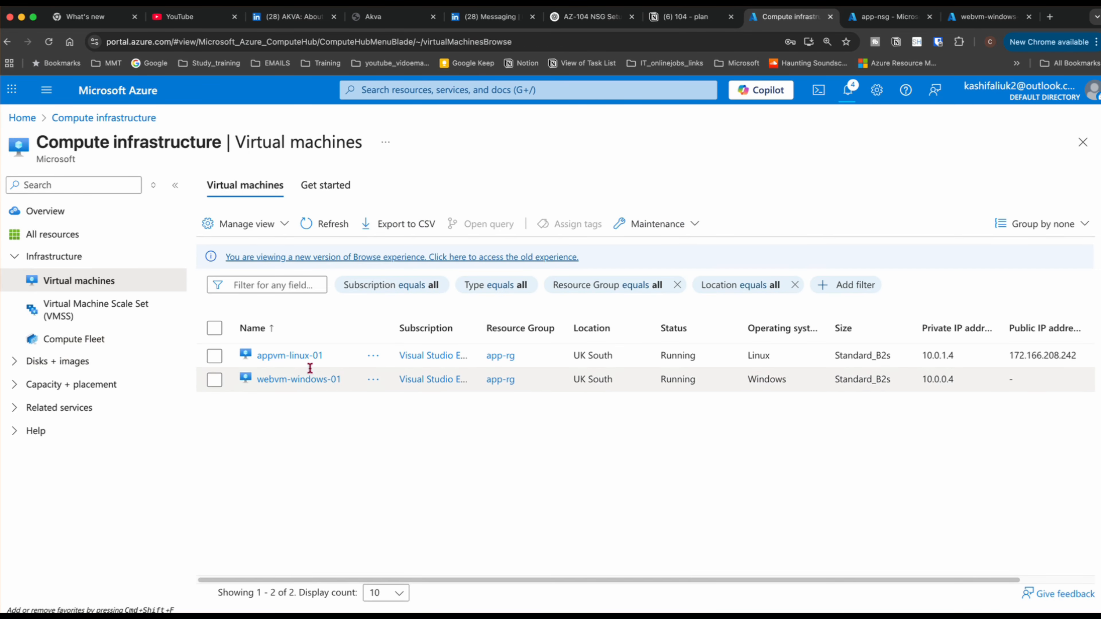
{"action": "left_click", "coordinate": [289, 357]}
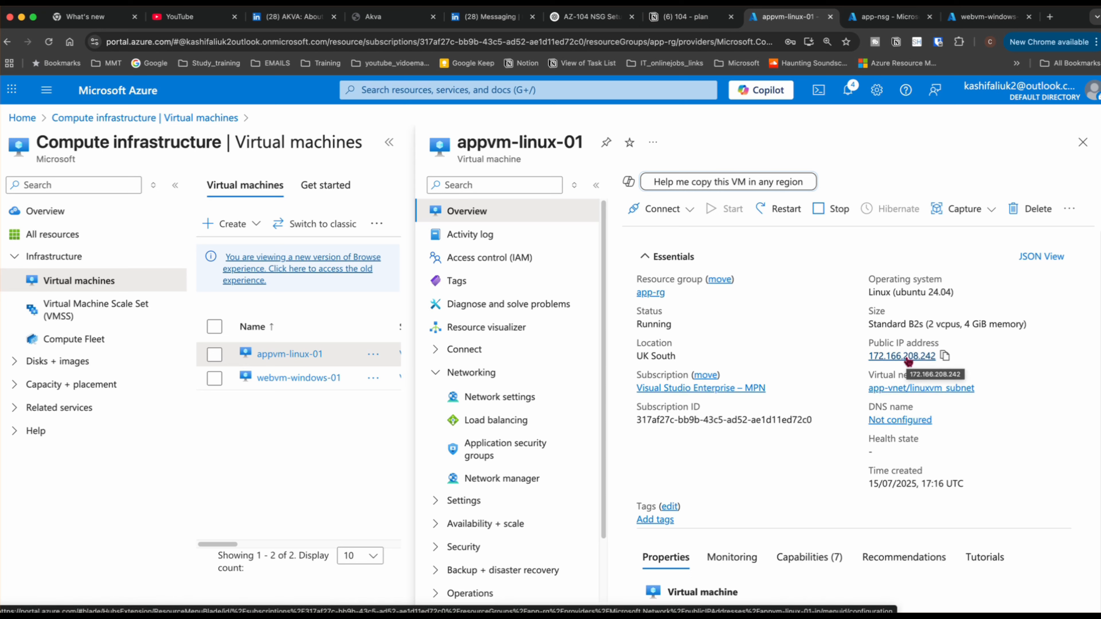
{"action": "left_click", "coordinate": [902, 356]}
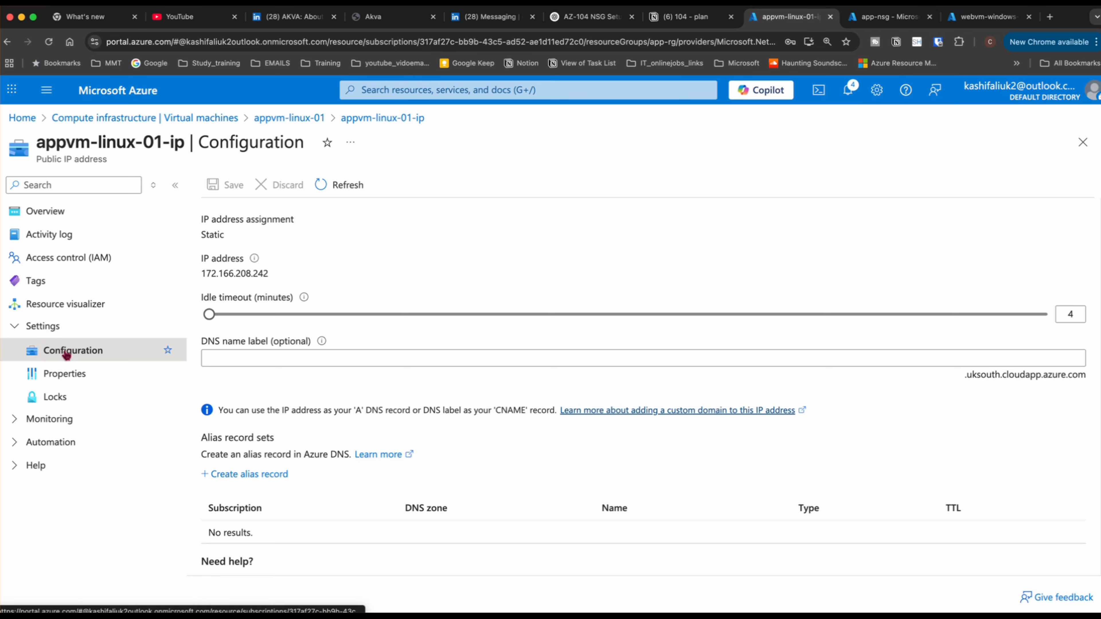
{"action": "left_click", "coordinate": [65, 373]}
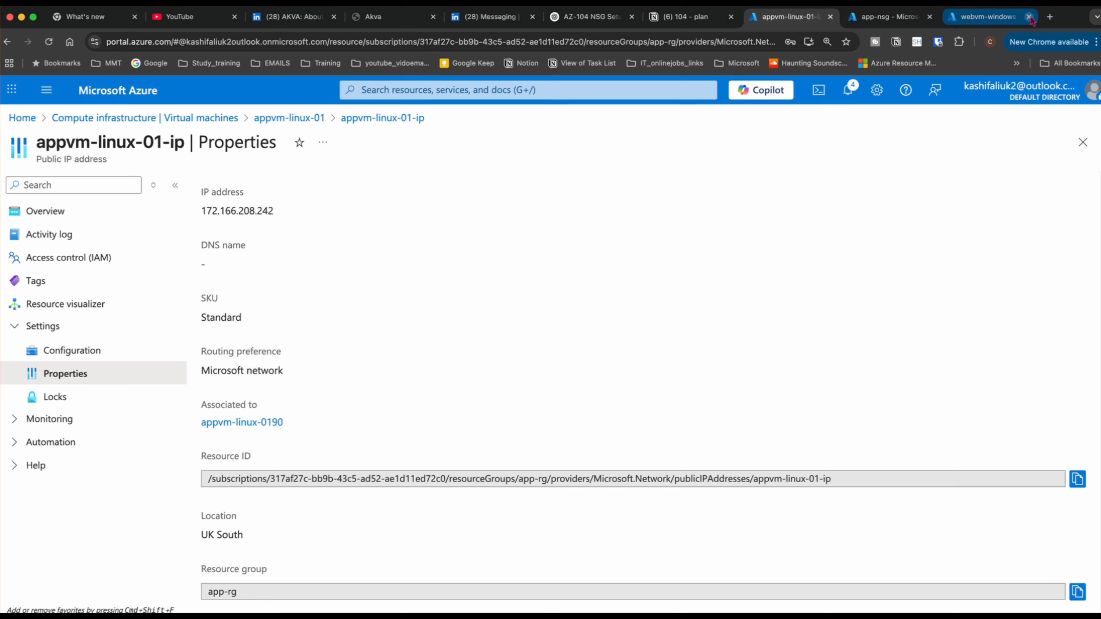
Search the portal for "pub" and open the list of Public IP addresses
{"action": "left_click", "coordinate": [646, 89]}
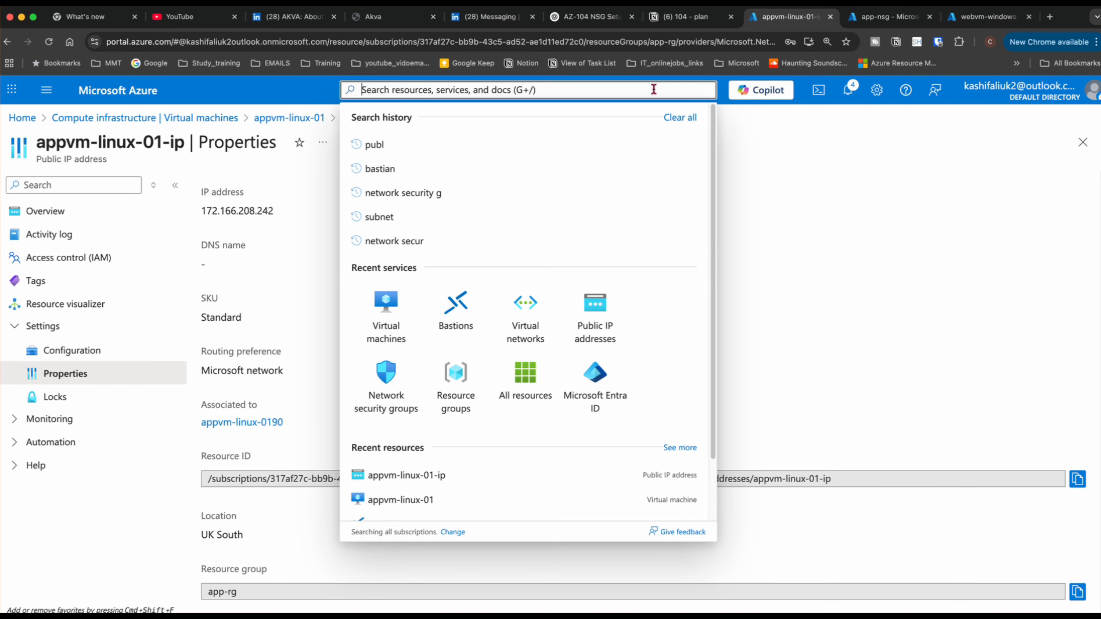
{"action": "type", "text": "pub"}
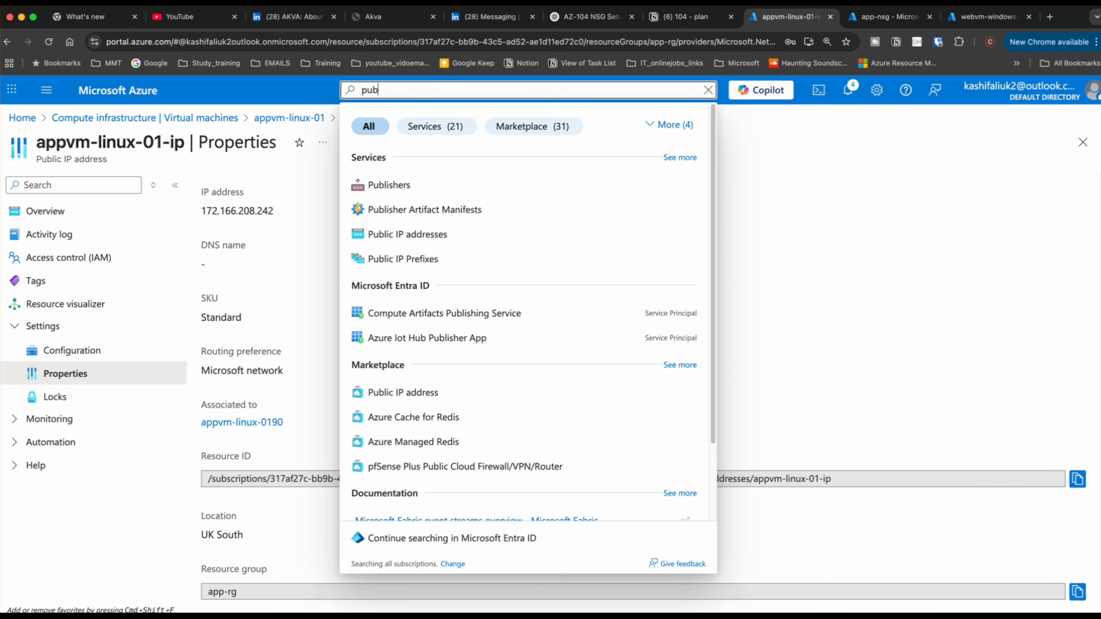
{"action": "left_click", "coordinate": [366, 234]}
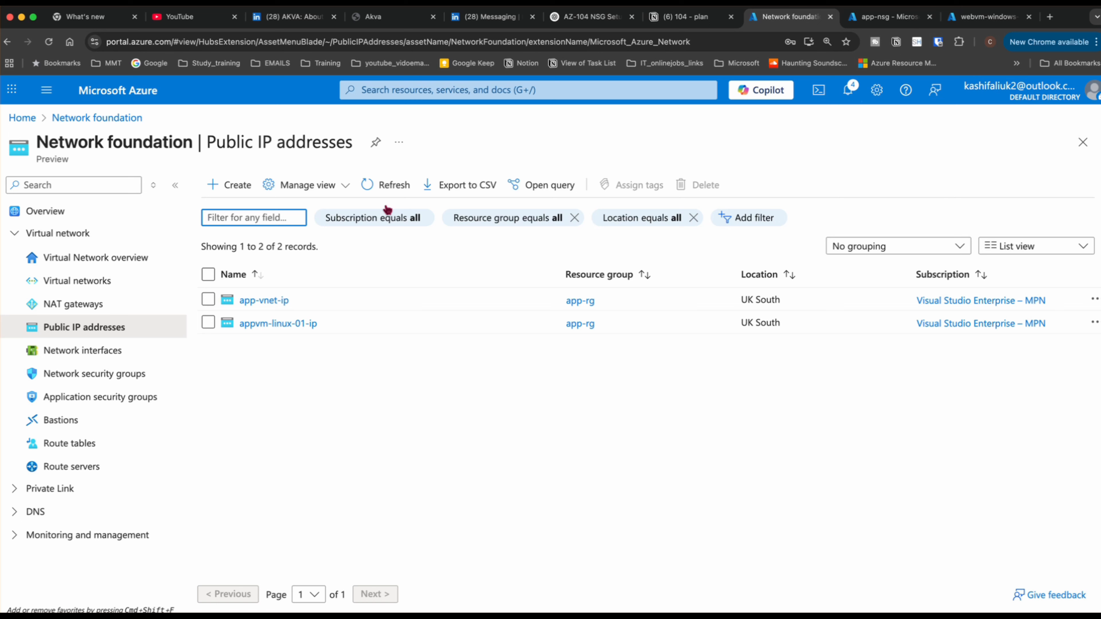
In the app-nsg browser tab, open the overview of the appvm-linux-01 virtual machine and check its public IP address
{"action": "left_click", "coordinate": [878, 18]}
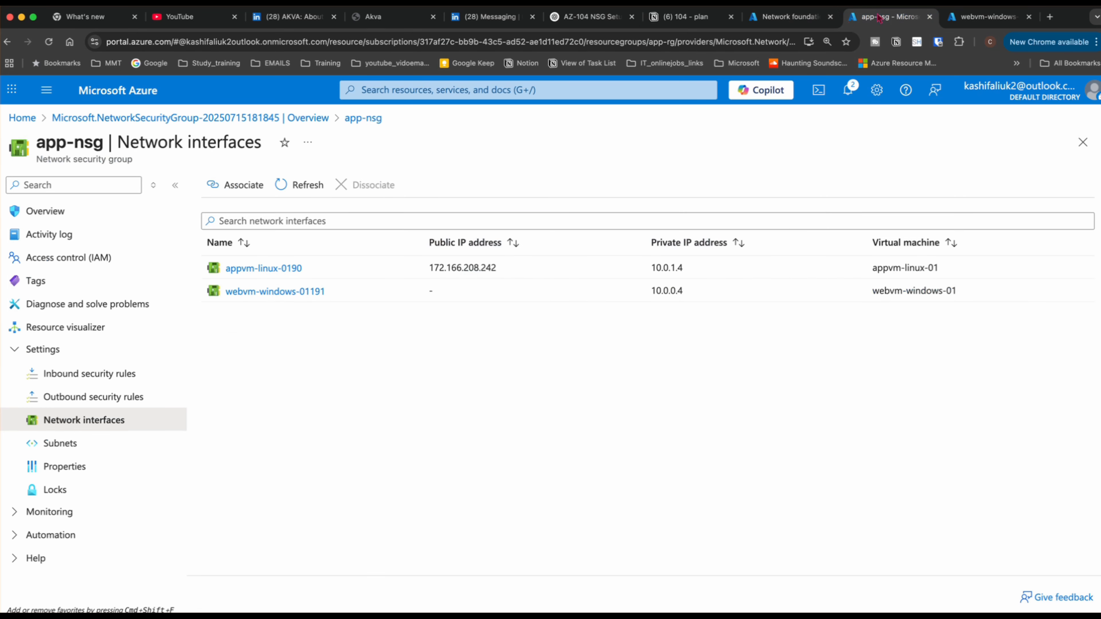
{"action": "left_click", "coordinate": [23, 118]}
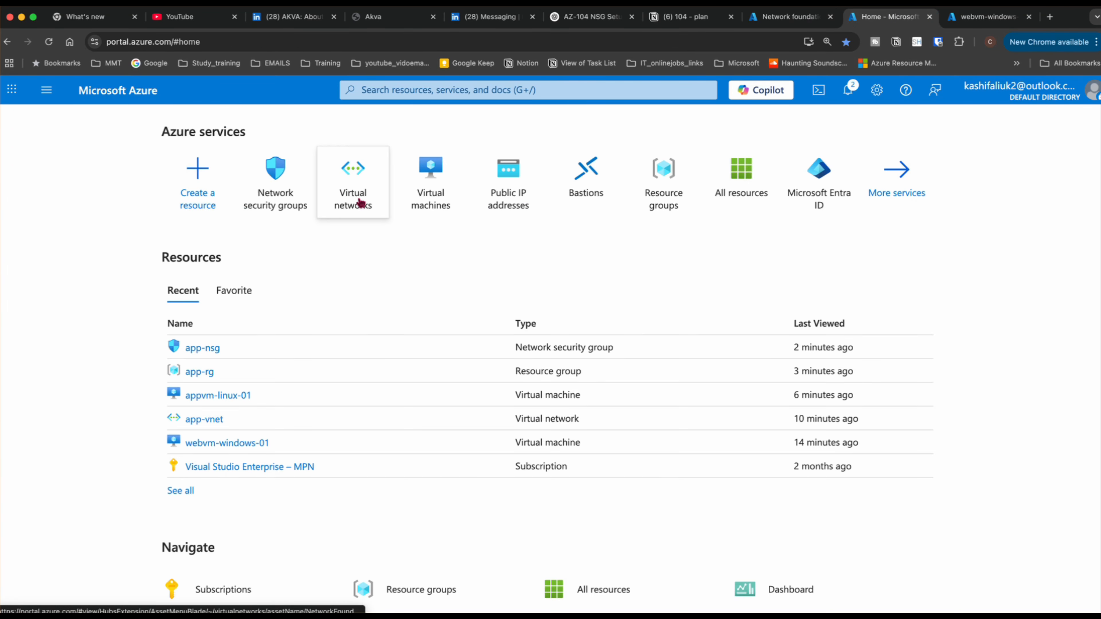
{"action": "left_click", "coordinate": [443, 192]}
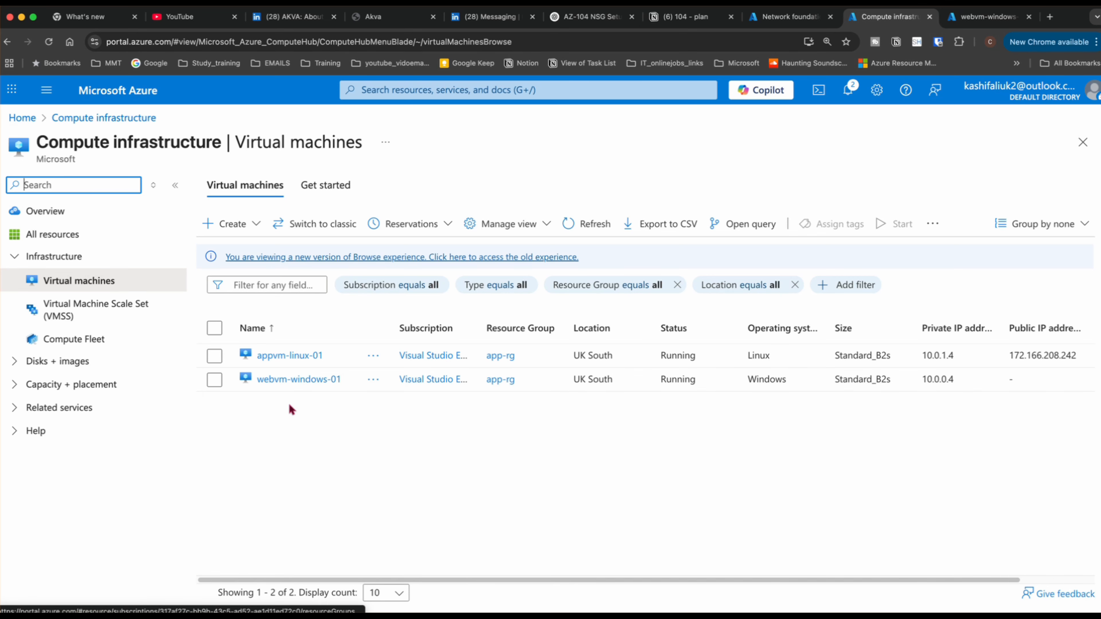
{"action": "left_click", "coordinate": [286, 361]}
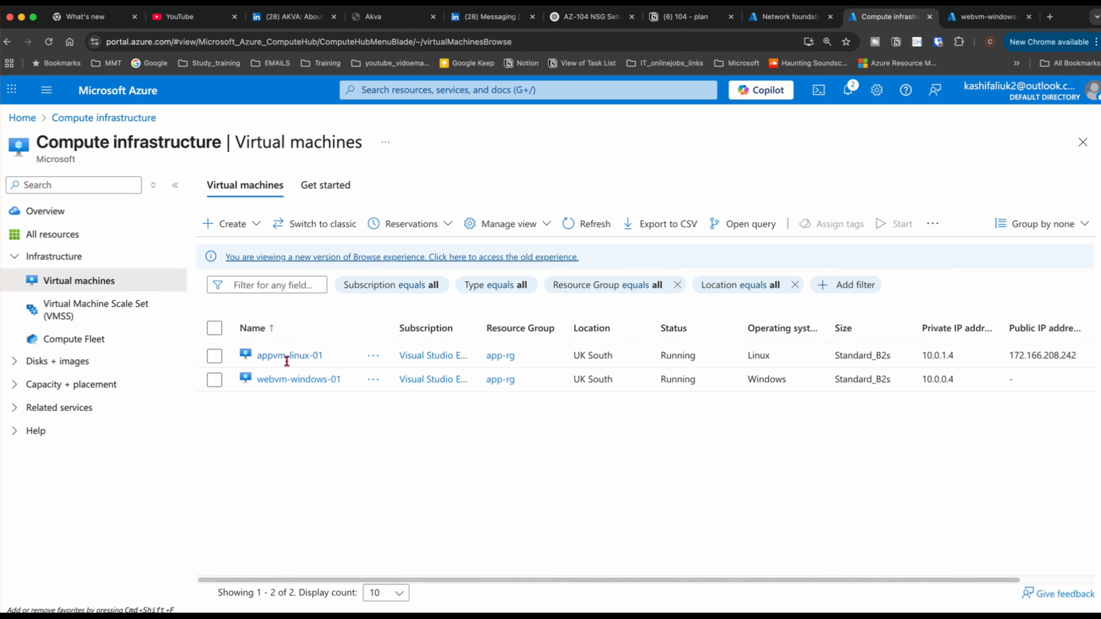
{"action": "left_click", "coordinate": [286, 361]}
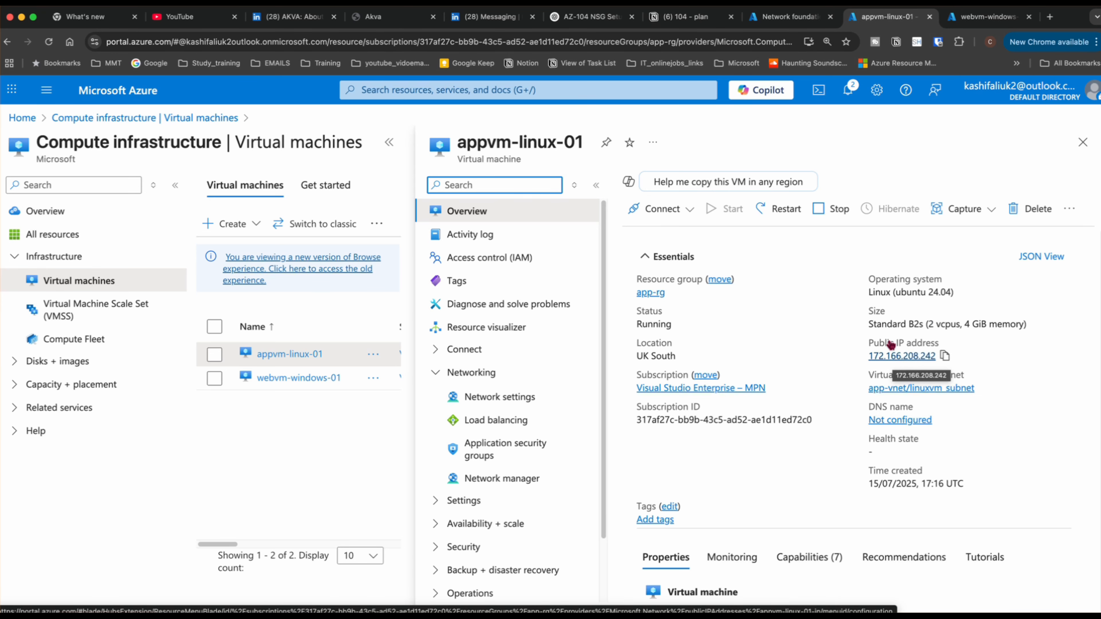
Return to the public IP addresses list, open appvm-linux-01-ip and dissociate it from its network interface
{"action": "left_click", "coordinate": [783, 13]}
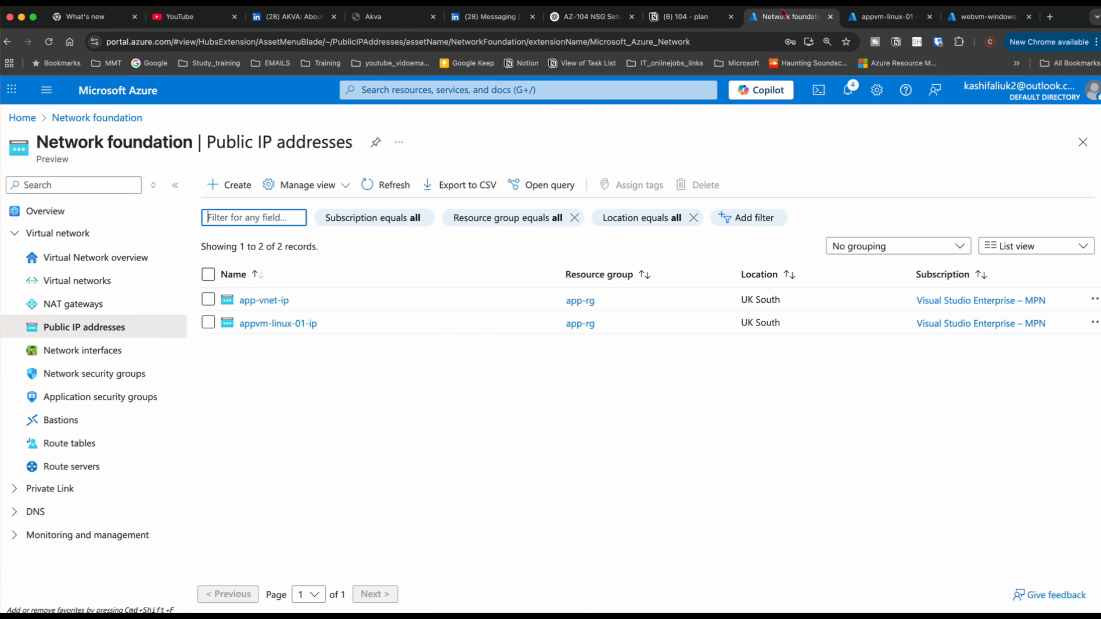
{"action": "left_click", "coordinate": [262, 321]}
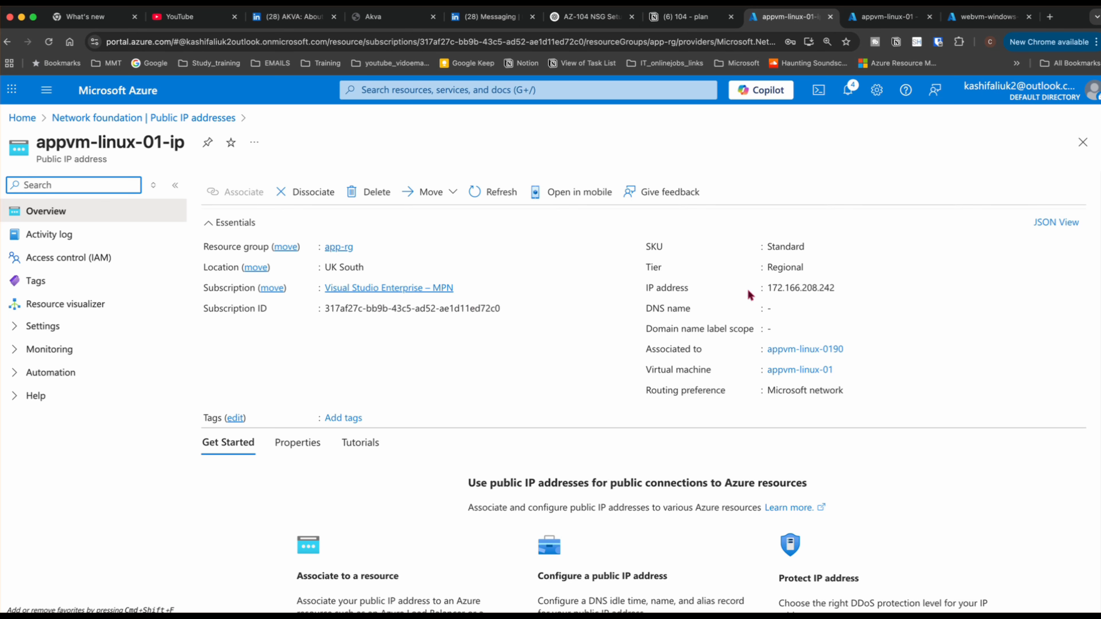
{"action": "mouse_move", "coordinate": [828, 289]}
{"action": "left_click", "coordinate": [315, 194]}
{"action": "left_click", "coordinate": [659, 440]}
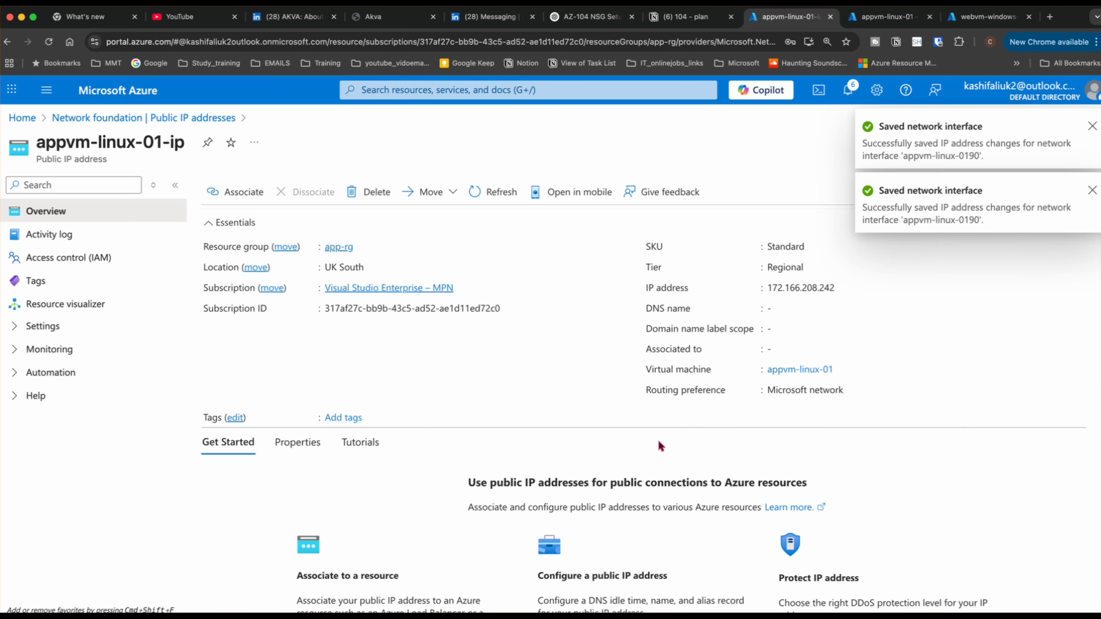
Reopen the appvm-linux-01 overview from the virtual machines list and compare its public IP field with the other open tab
{"action": "left_click", "coordinate": [26, 119]}
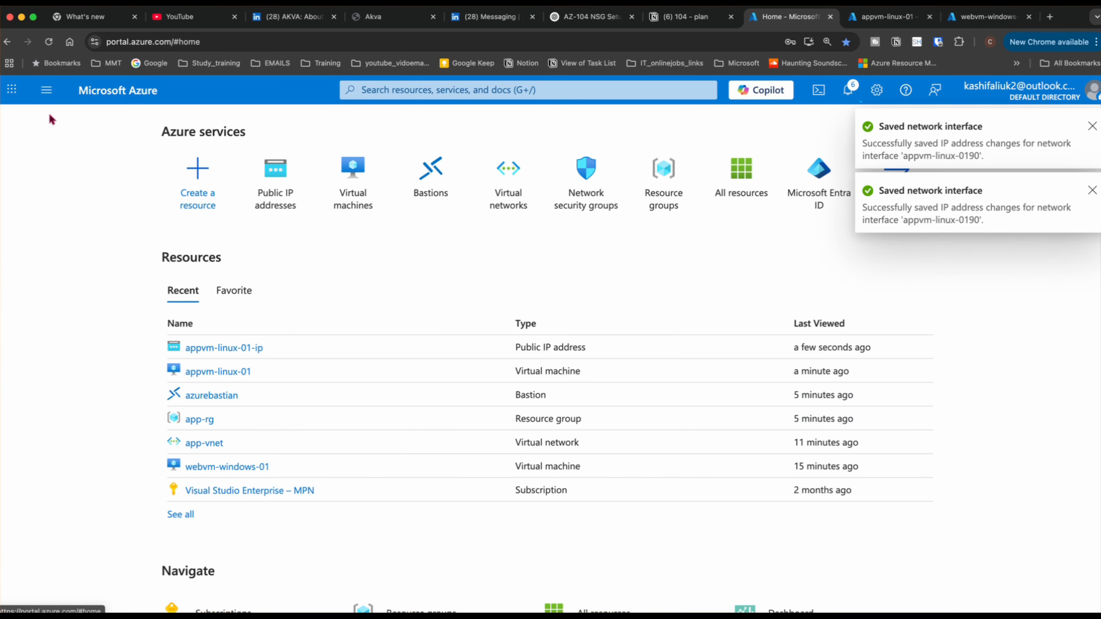
{"action": "left_click", "coordinate": [357, 213]}
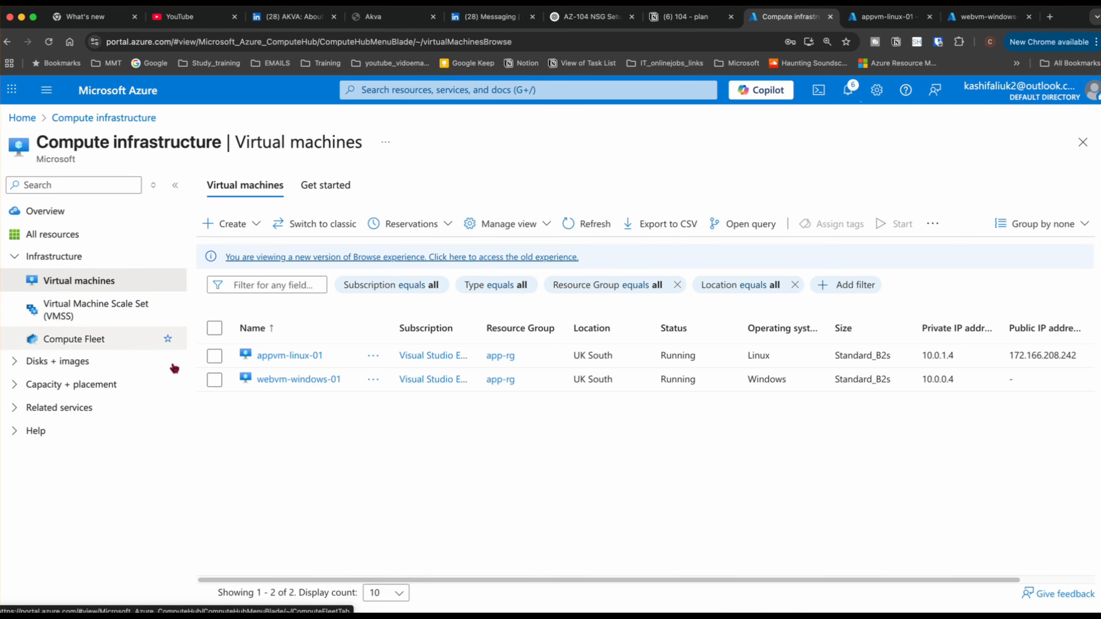
{"action": "left_click", "coordinate": [290, 355]}
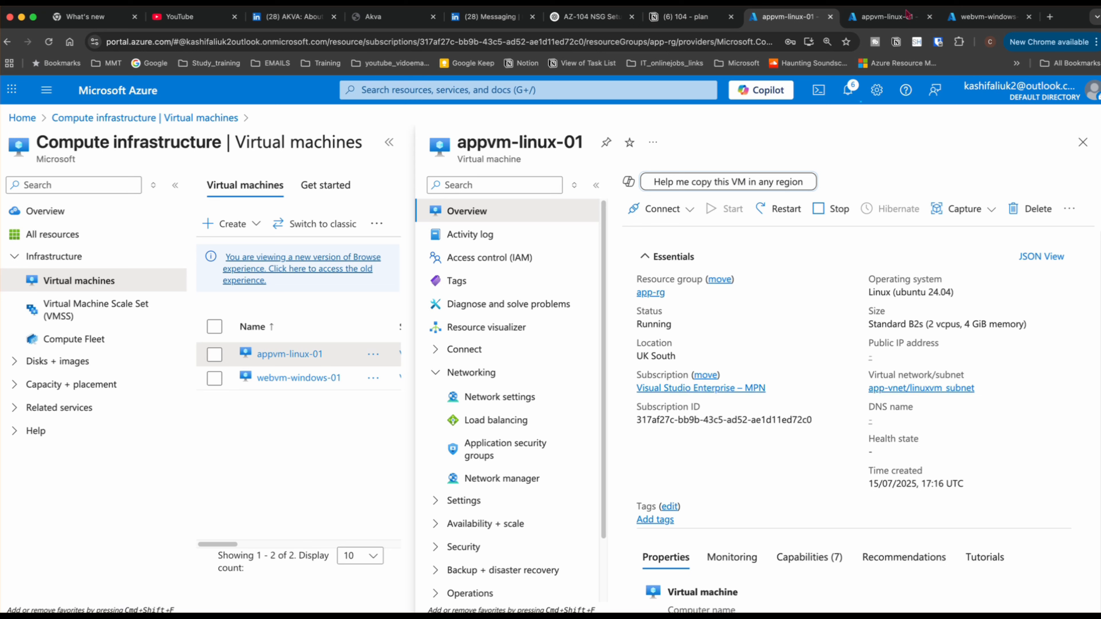
{"action": "left_click", "coordinate": [899, 17]}
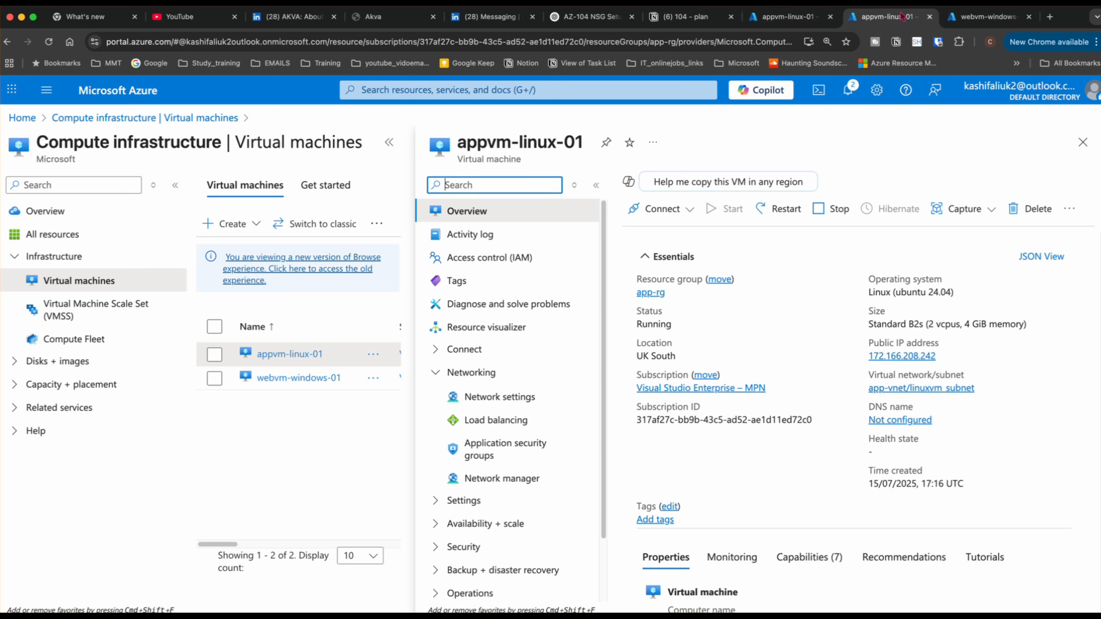
In the webvm-windows-01 browser tab, search for app-nsg and check its associated network interfaces and their public IP addresses
{"action": "left_click", "coordinate": [990, 27]}
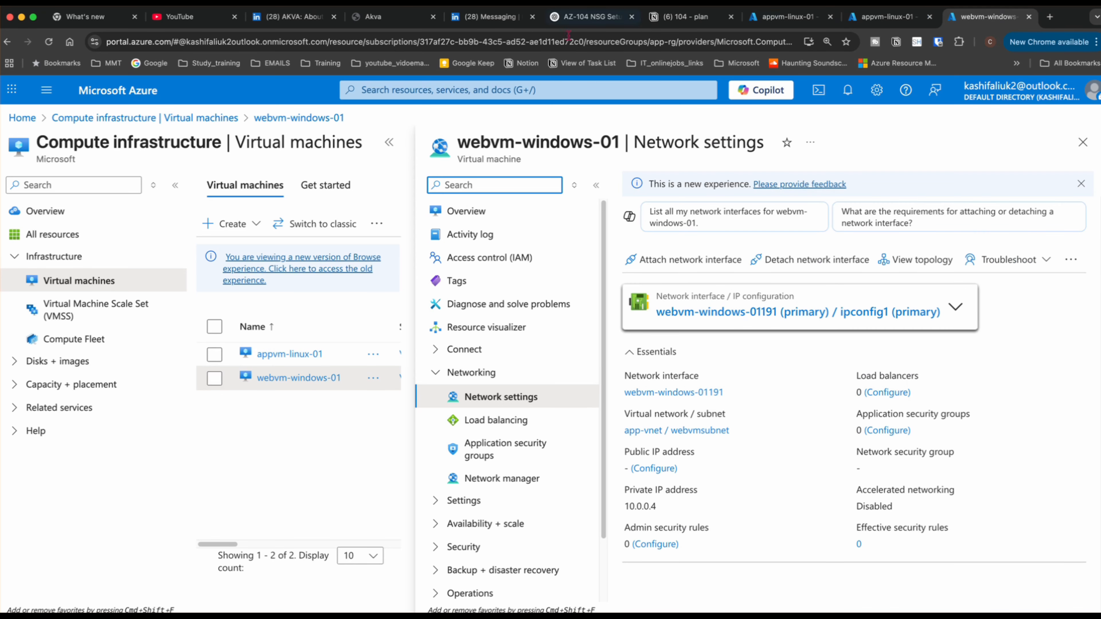
{"action": "left_click", "coordinate": [409, 93]}
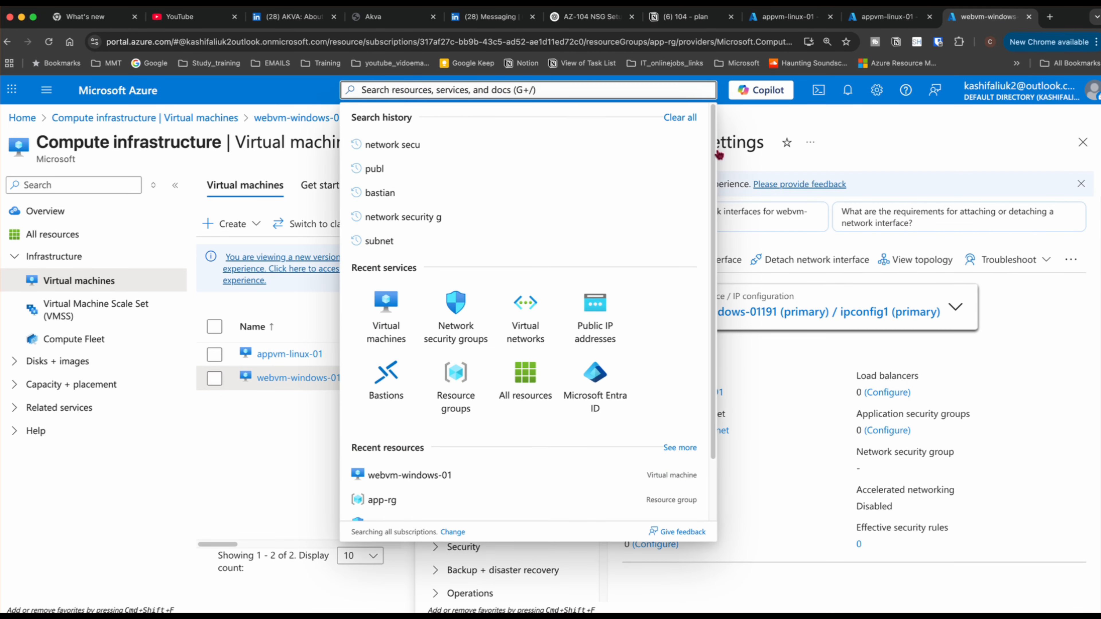
{"action": "type", "text": "a"}
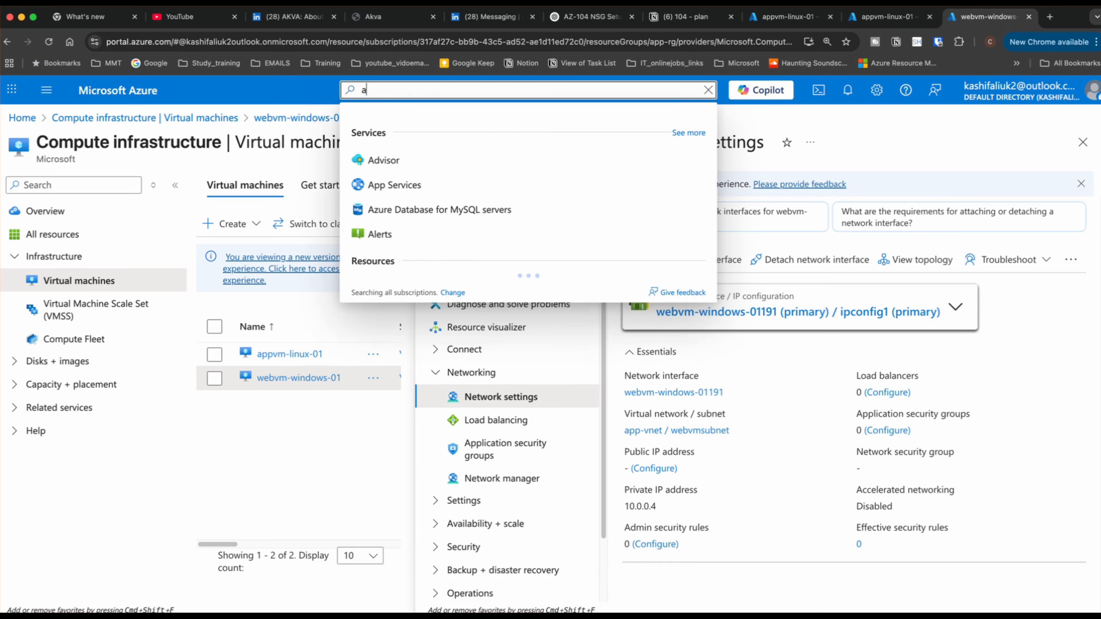
{"action": "type", "text": "pp-nsg"}
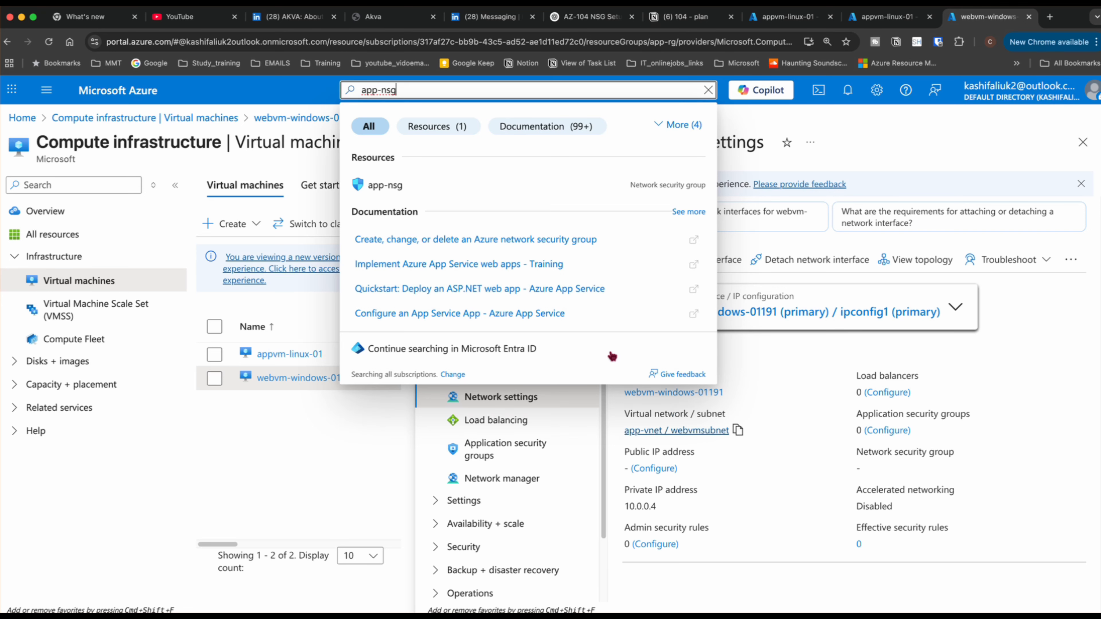
{"action": "left_click", "coordinate": [372, 185]}
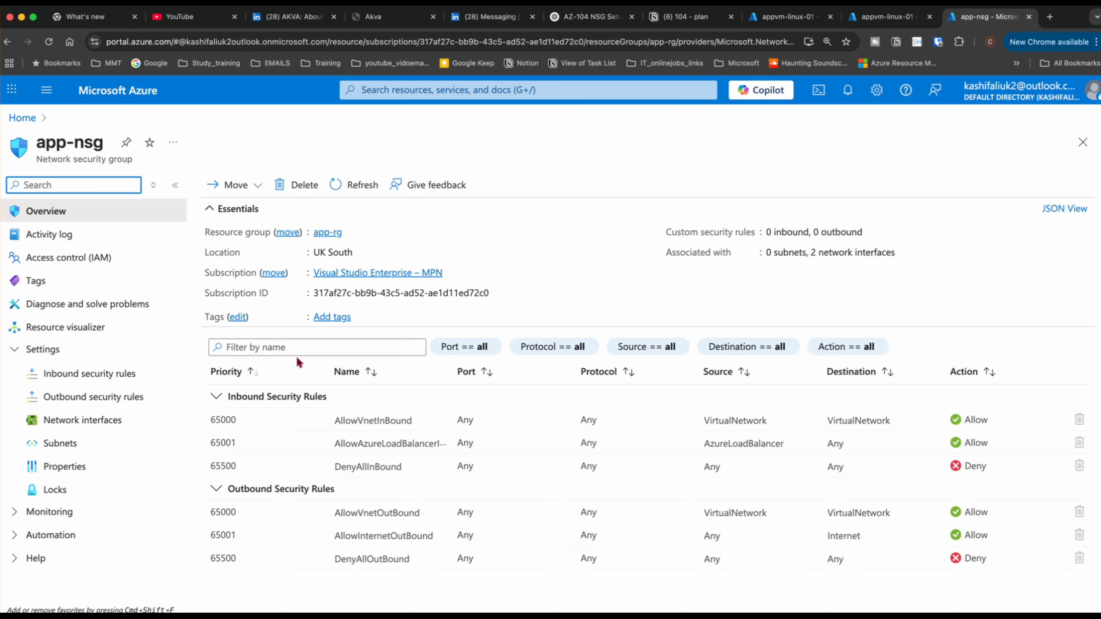
{"action": "left_click", "coordinate": [78, 420]}
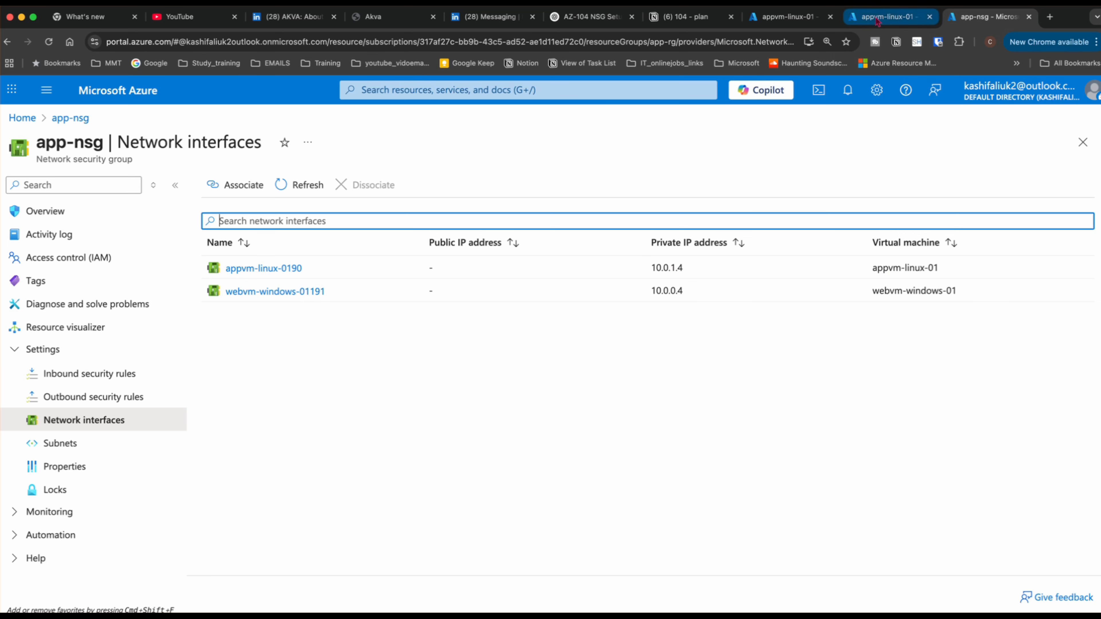
In the first appvm-linux-01 browser tab, check the portal notifications for the deployment status in app-rg
{"action": "left_click", "coordinate": [793, 15]}
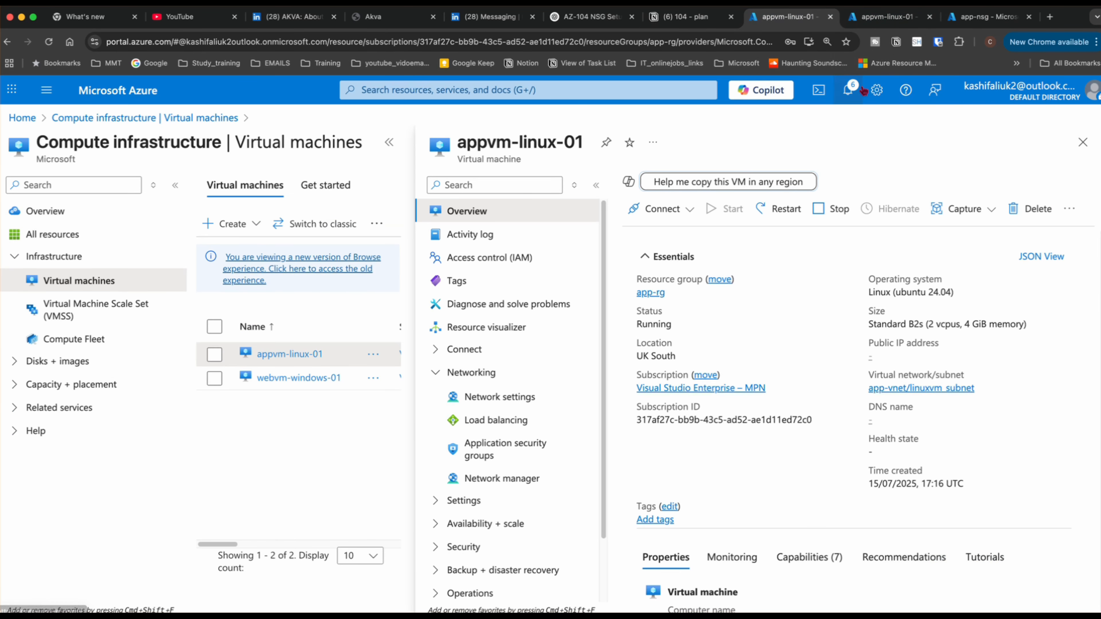
{"action": "left_click", "coordinate": [856, 89]}
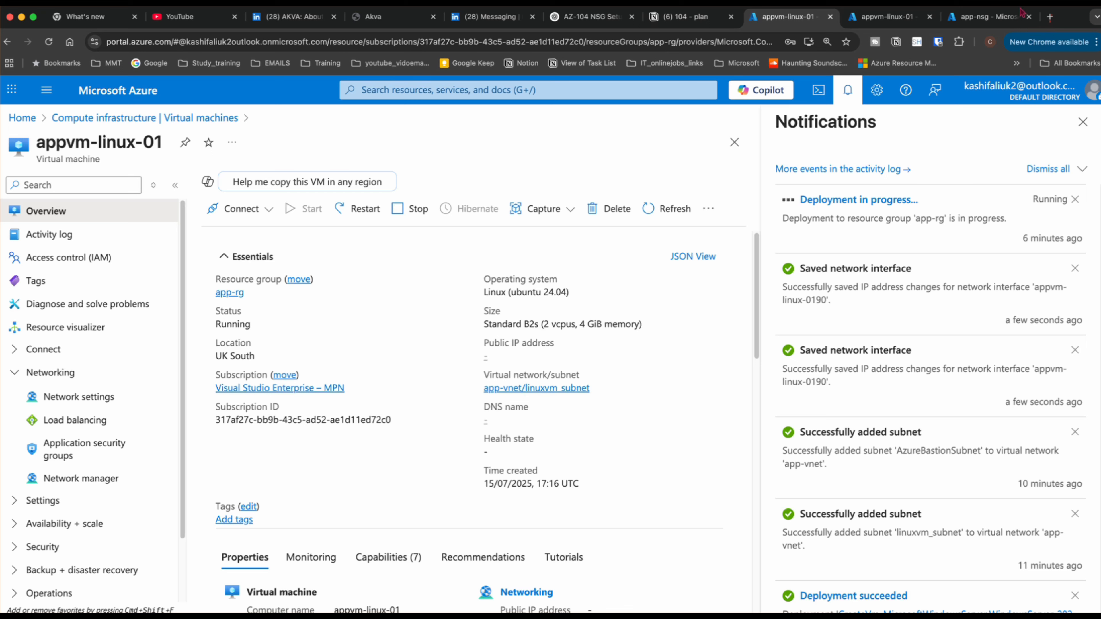
Open the tutorialspoint free online whiteboard in a new browser tab and handwrite the heading "Bastion Service"
{"action": "left_click", "coordinate": [1051, 17]}
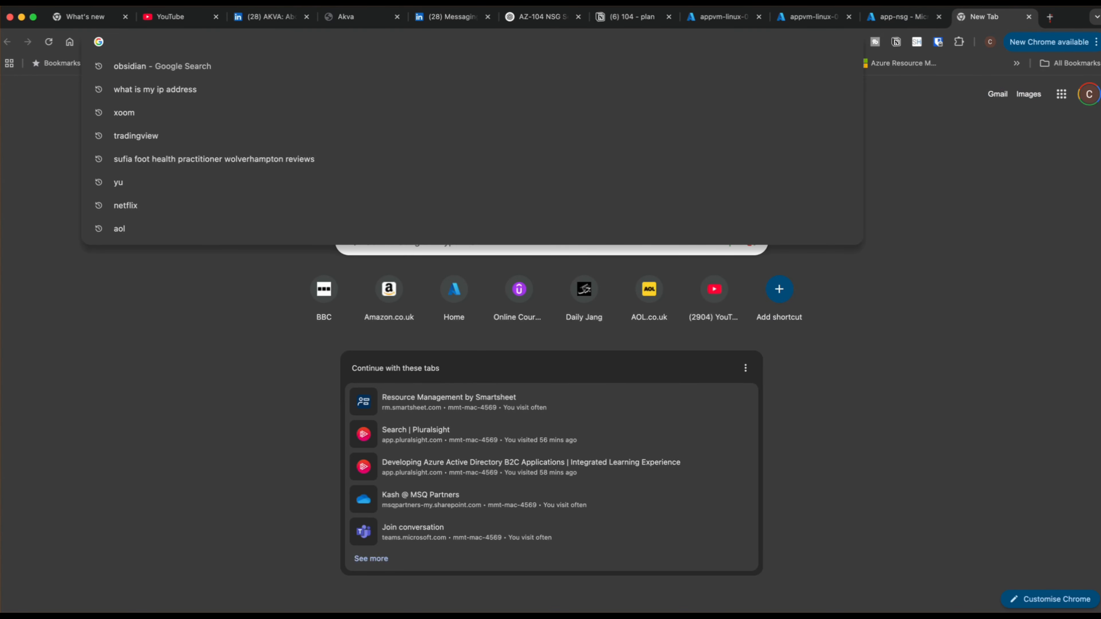
{"action": "type", "text": "whiteboard"}
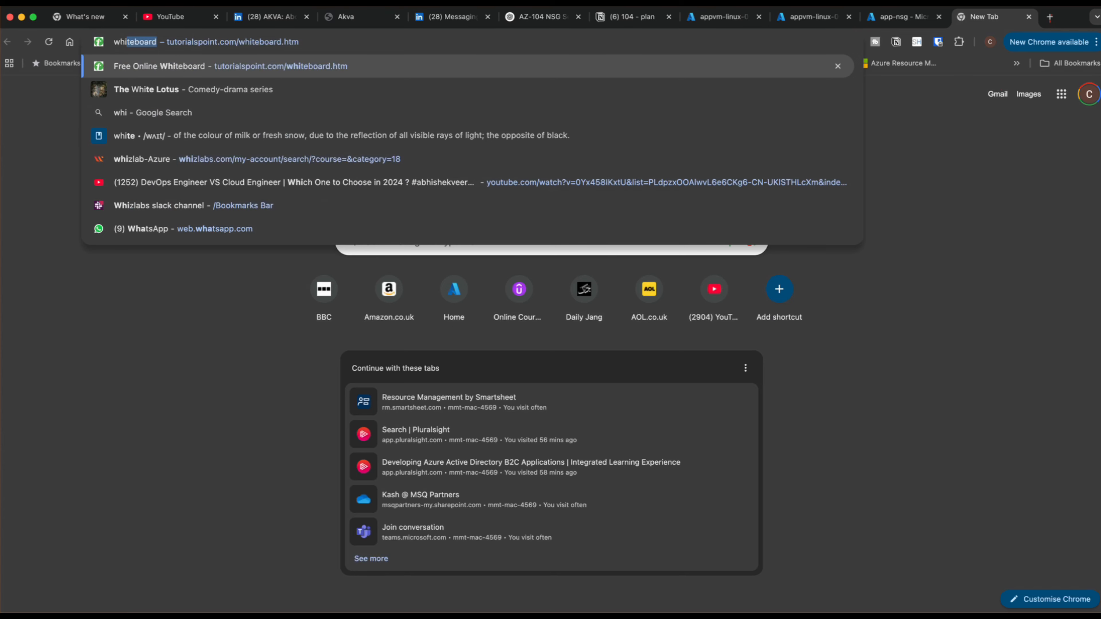
{"action": "key", "text": "Return"}
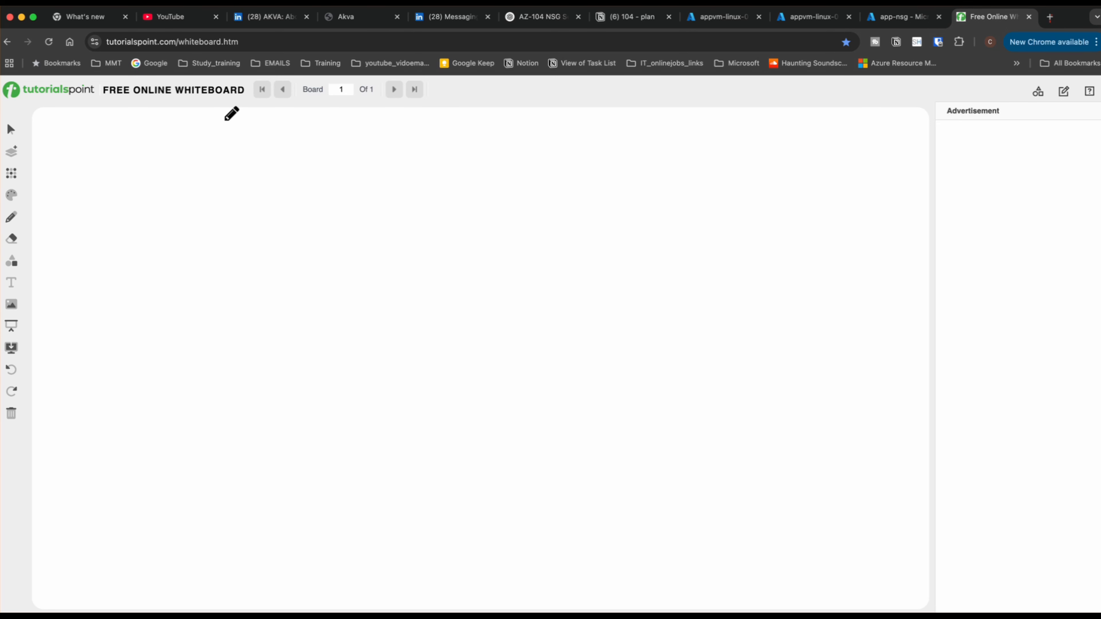
{"action": "left_click_drag", "start_coordinate": [215, 134], "coordinate": [447, 128]}
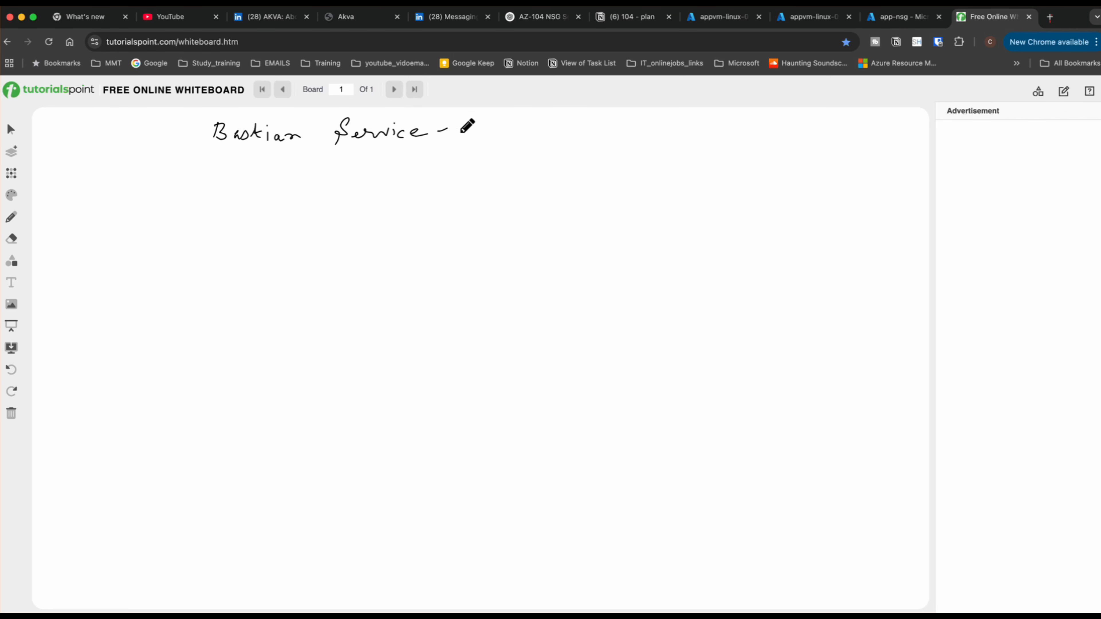
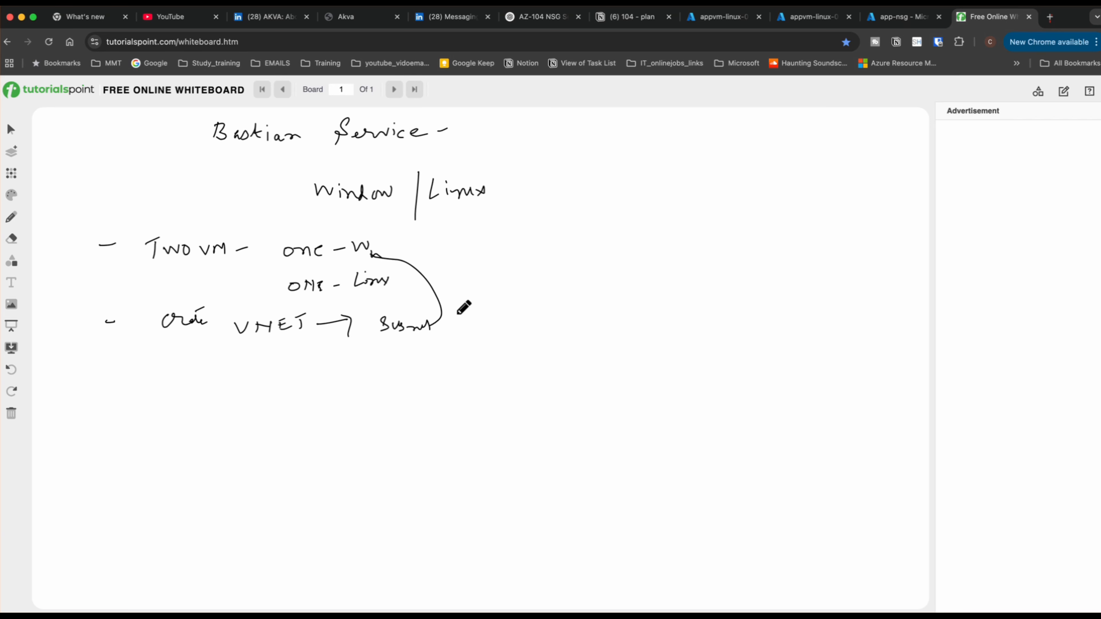
Extend the handwritten VNET notes with a second subnet linked to the Linux VM and an Azure Bastion subnet labelled for Bastion
{"action": "mouse_move", "coordinate": [357, 342]}
{"action": "left_mouse_down"}
{"action": "mouse_move", "coordinate": [372, 338]}
{"action": "mouse_move", "coordinate": [371, 372]}
{"action": "mouse_move", "coordinate": [456, 378]}
{"action": "mouse_move", "coordinate": [407, 266]}
{"action": "mouse_move", "coordinate": [390, 274]}
{"action": "left_mouse_up"}
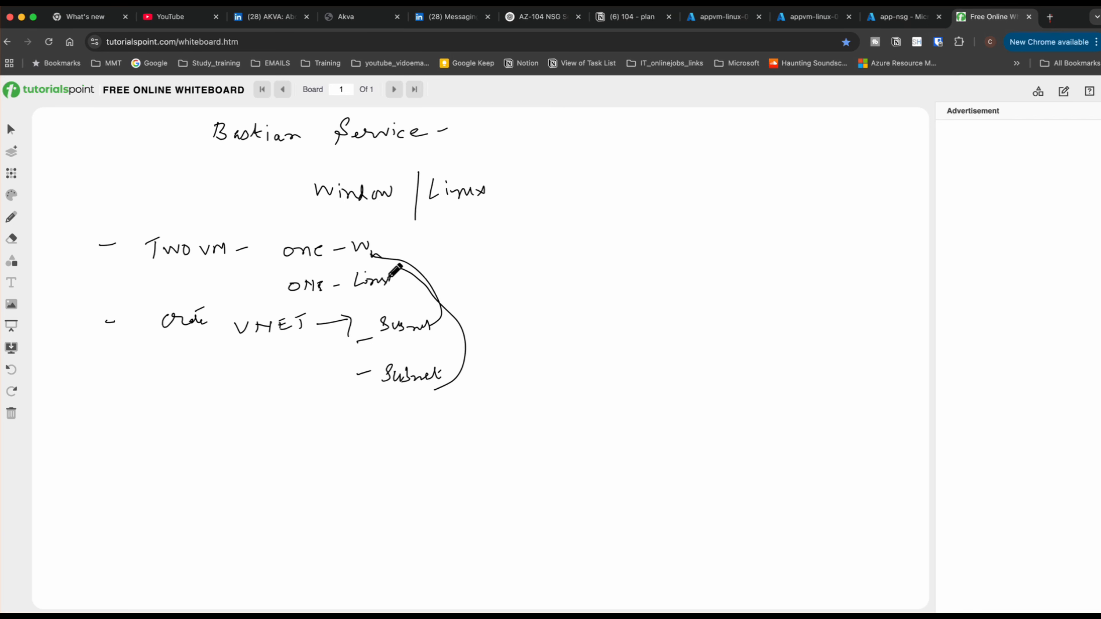
{"action": "mouse_move", "coordinate": [335, 434]}
{"action": "left_mouse_down"}
{"action": "mouse_move", "coordinate": [439, 414]}
{"action": "mouse_move", "coordinate": [431, 429]}
{"action": "mouse_move", "coordinate": [468, 422]}
{"action": "left_mouse_up"}
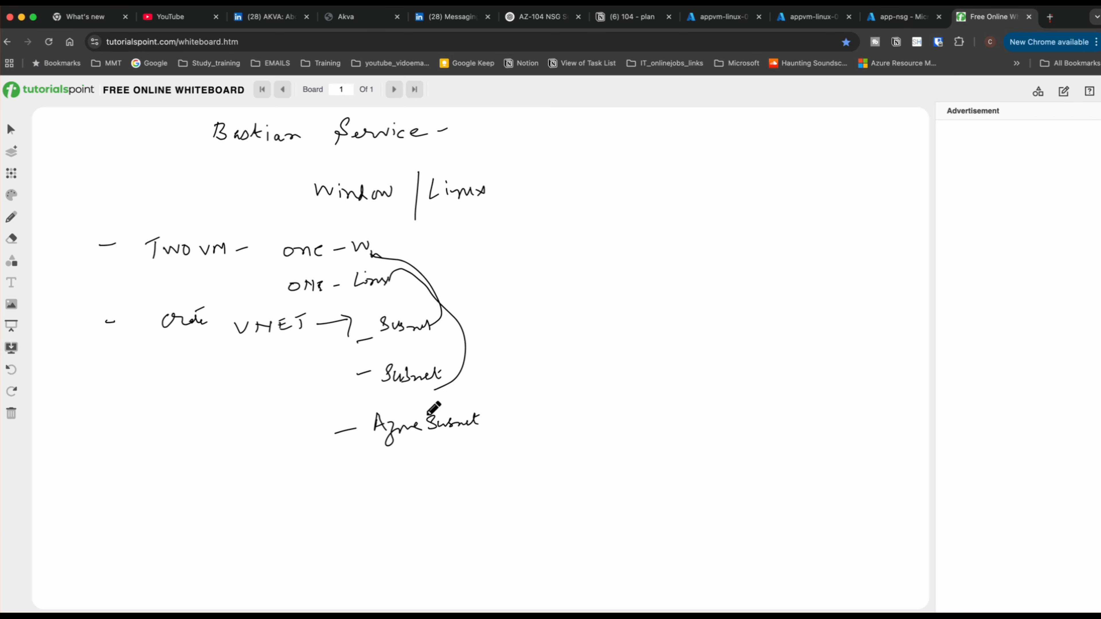
{"action": "mouse_move", "coordinate": [401, 414]}
{"action": "left_mouse_down"}
{"action": "mouse_move", "coordinate": [405, 402]}
{"action": "mouse_move", "coordinate": [450, 401]}
{"action": "left_mouse_up"}
{"action": "left_click_drag", "start_coordinate": [400, 450], "coordinate": [448, 438]}
{"action": "left_click_drag", "start_coordinate": [518, 423], "coordinate": [558, 412]}
{"action": "left_click_drag", "start_coordinate": [554, 415], "coordinate": [612, 424]}
{"action": "left_click", "coordinate": [619, 427]}
Handwrite a new bullet "app-NSG" below the subnet notes, followed by the start of "Security Group"
{"action": "left_click_drag", "start_coordinate": [127, 484], "coordinate": [108, 487]}
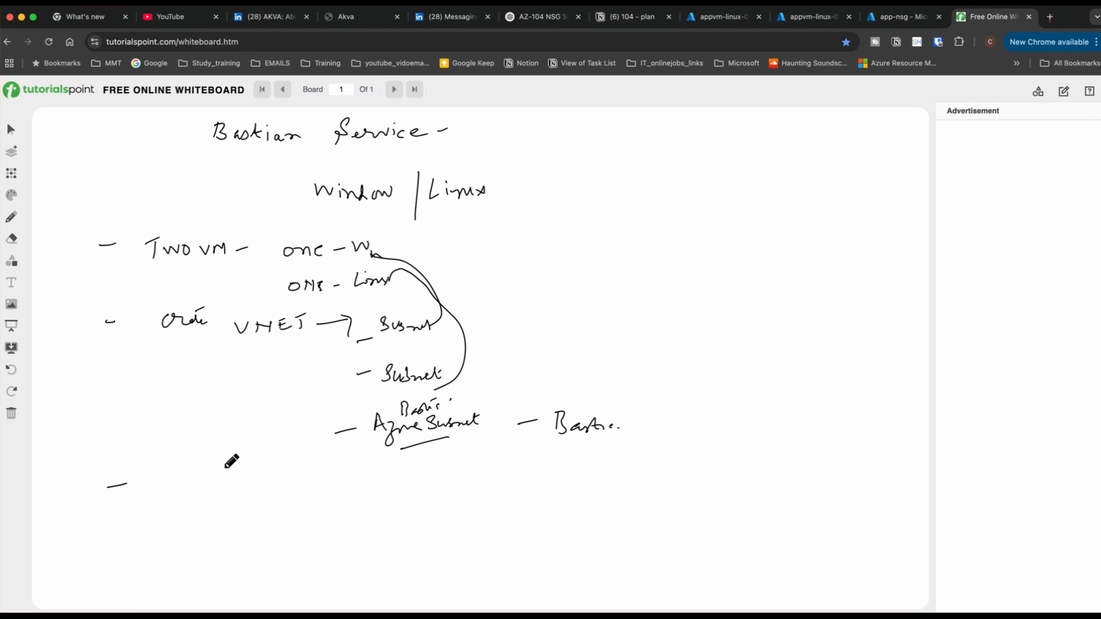
{"action": "mouse_move", "coordinate": [195, 484]}
{"action": "left_mouse_down"}
{"action": "mouse_move", "coordinate": [273, 480]}
{"action": "mouse_move", "coordinate": [300, 460]}
{"action": "mouse_move", "coordinate": [334, 481]}
{"action": "left_mouse_up"}
{"action": "mouse_move", "coordinate": [408, 471]}
{"action": "left_mouse_down"}
{"action": "mouse_move", "coordinate": [456, 473]}
{"action": "mouse_move", "coordinate": [480, 458]}
{"action": "mouse_move", "coordinate": [523, 478]}
{"action": "mouse_move", "coordinate": [553, 476]}
{"action": "left_mouse_up"}
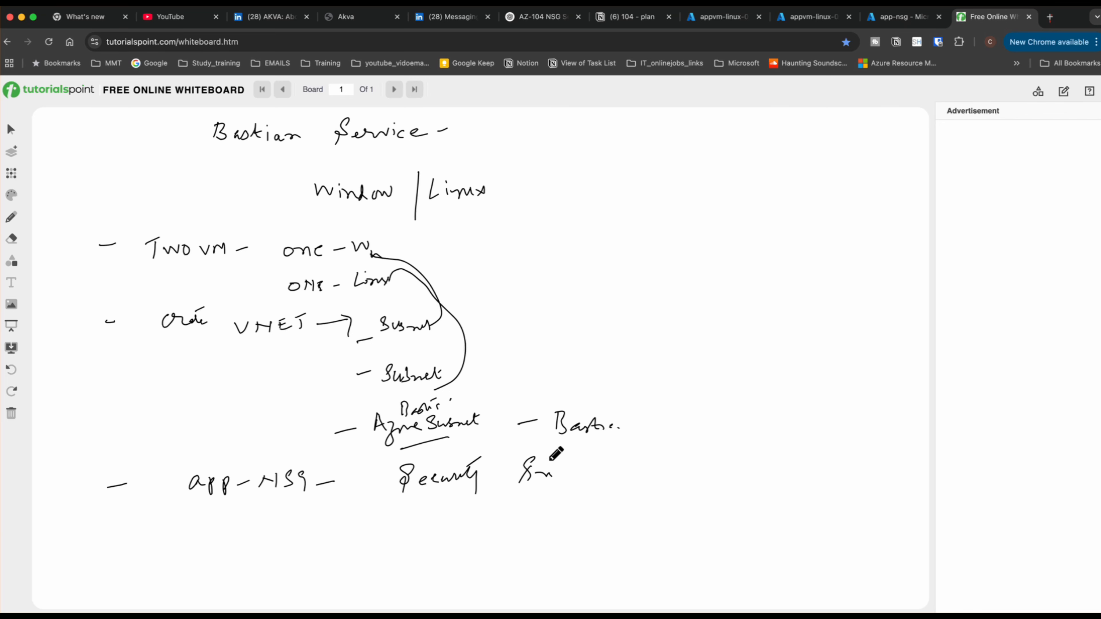
Handwrite "NO - NSG" and "NO - PIP" beside the two VM lines, with arrows pointing to the VMs
{"action": "left_click_drag", "start_coordinate": [425, 248], "coordinate": [462, 240]}
{"action": "mouse_move", "coordinate": [624, 607]}
{"action": "mouse_move", "coordinate": [557, 248]}
{"action": "left_mouse_down"}
{"action": "mouse_move", "coordinate": [564, 230]}
{"action": "mouse_move", "coordinate": [714, 246]}
{"action": "left_mouse_up"}
{"action": "left_click", "coordinate": [714, 244]}
{"action": "mouse_move", "coordinate": [596, 283]}
{"action": "left_mouse_down"}
{"action": "mouse_move", "coordinate": [697, 282]}
{"action": "mouse_move", "coordinate": [693, 297]}
{"action": "left_mouse_up"}
{"action": "left_click_drag", "start_coordinate": [693, 289], "coordinate": [708, 286]}
{"action": "left_click_drag", "start_coordinate": [706, 281], "coordinate": [706, 296]}
{"action": "mouse_move", "coordinate": [524, 246]}
{"action": "left_mouse_down"}
{"action": "mouse_move", "coordinate": [481, 258]}
{"action": "mouse_move", "coordinate": [494, 267]}
{"action": "left_mouse_up"}
{"action": "left_click_drag", "start_coordinate": [561, 276], "coordinate": [520, 300]}
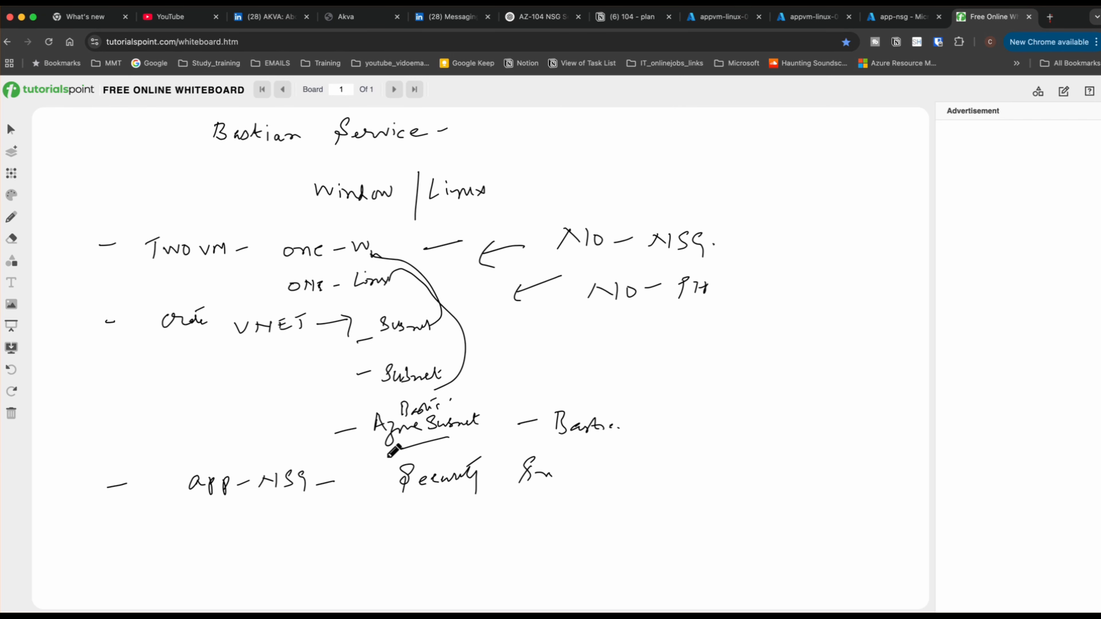
Complete the app-NSG line with "associated NICs TO", draw an arrow back to app-NSG and a curve down from the "NO - NSG" note
{"action": "left_click_drag", "start_coordinate": [578, 480], "coordinate": [608, 474]}
{"action": "mouse_move", "coordinate": [670, 473]}
{"action": "left_mouse_down"}
{"action": "mouse_move", "coordinate": [774, 456]}
{"action": "mouse_move", "coordinate": [806, 469]}
{"action": "left_mouse_up"}
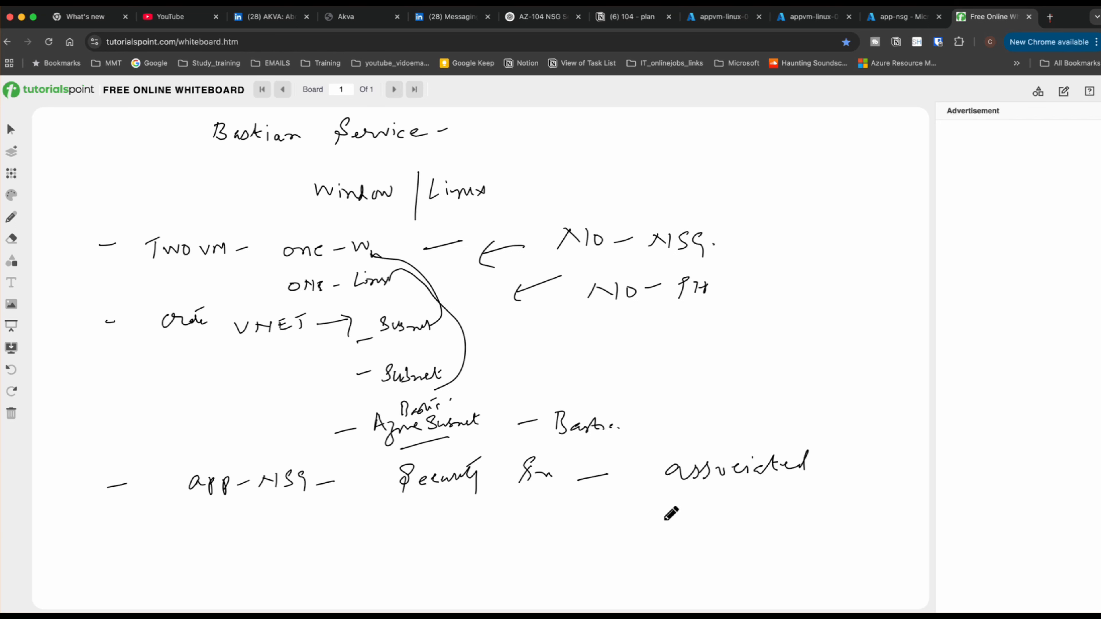
{"action": "left_click", "coordinate": [756, 241]}
{"action": "left_click_drag", "start_coordinate": [757, 241], "coordinate": [805, 368]}
{"action": "mouse_move", "coordinate": [825, 496]}
{"action": "left_mouse_down"}
{"action": "mouse_move", "coordinate": [831, 479]}
{"action": "mouse_move", "coordinate": [849, 480]}
{"action": "mouse_move", "coordinate": [852, 494]}
{"action": "left_mouse_up"}
{"action": "mouse_move", "coordinate": [863, 482]}
{"action": "left_mouse_down"}
{"action": "mouse_move", "coordinate": [861, 495]}
{"action": "mouse_move", "coordinate": [885, 497]}
{"action": "left_mouse_up"}
{"action": "mouse_move", "coordinate": [733, 533]}
{"action": "left_mouse_down"}
{"action": "mouse_move", "coordinate": [729, 545]}
{"action": "mouse_move", "coordinate": [744, 521]}
{"action": "mouse_move", "coordinate": [761, 530]}
{"action": "left_mouse_up"}
{"action": "mouse_move", "coordinate": [695, 541]}
{"action": "left_mouse_down"}
{"action": "mouse_move", "coordinate": [464, 564]}
{"action": "mouse_move", "coordinate": [338, 547]}
{"action": "mouse_move", "coordinate": [297, 517]}
{"action": "mouse_move", "coordinate": [307, 515]}
{"action": "left_mouse_up"}
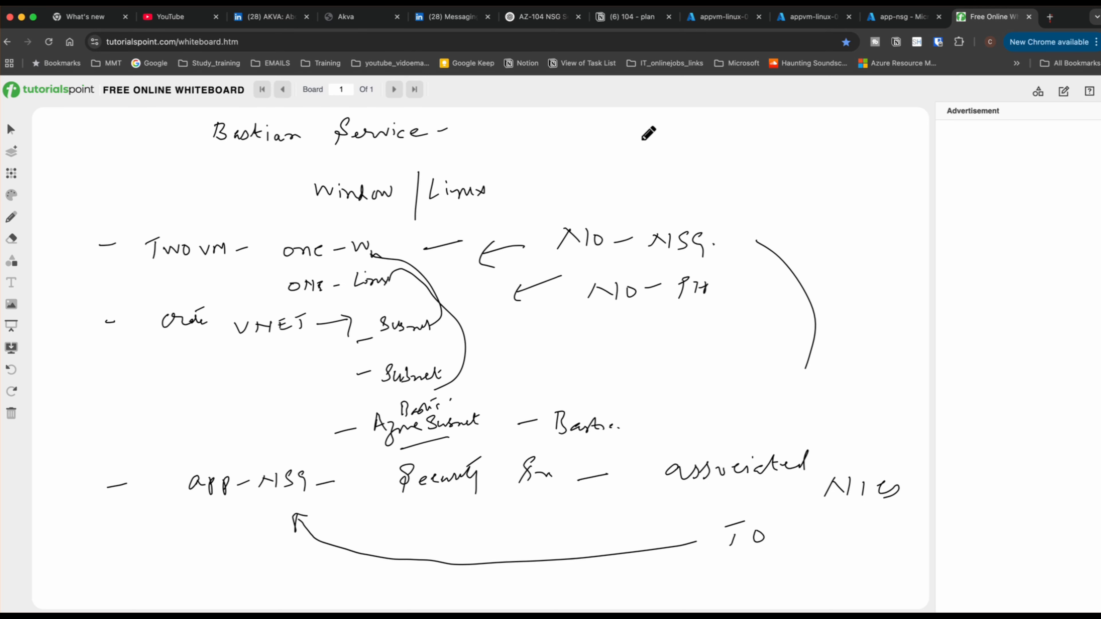
Handwrite "We created - Bastion - Service" above the "NO - NSG" note and extend the "Window | Linux" line with a dash
{"action": "left_click_drag", "start_coordinate": [634, 142], "coordinate": [674, 152]}
{"action": "mouse_move", "coordinate": [681, 149]}
{"action": "left_mouse_down"}
{"action": "mouse_move", "coordinate": [850, 152]}
{"action": "mouse_move", "coordinate": [843, 166]}
{"action": "mouse_move", "coordinate": [899, 165]}
{"action": "mouse_move", "coordinate": [899, 149]}
{"action": "left_mouse_up"}
{"action": "left_click_drag", "start_coordinate": [913, 157], "coordinate": [933, 168]}
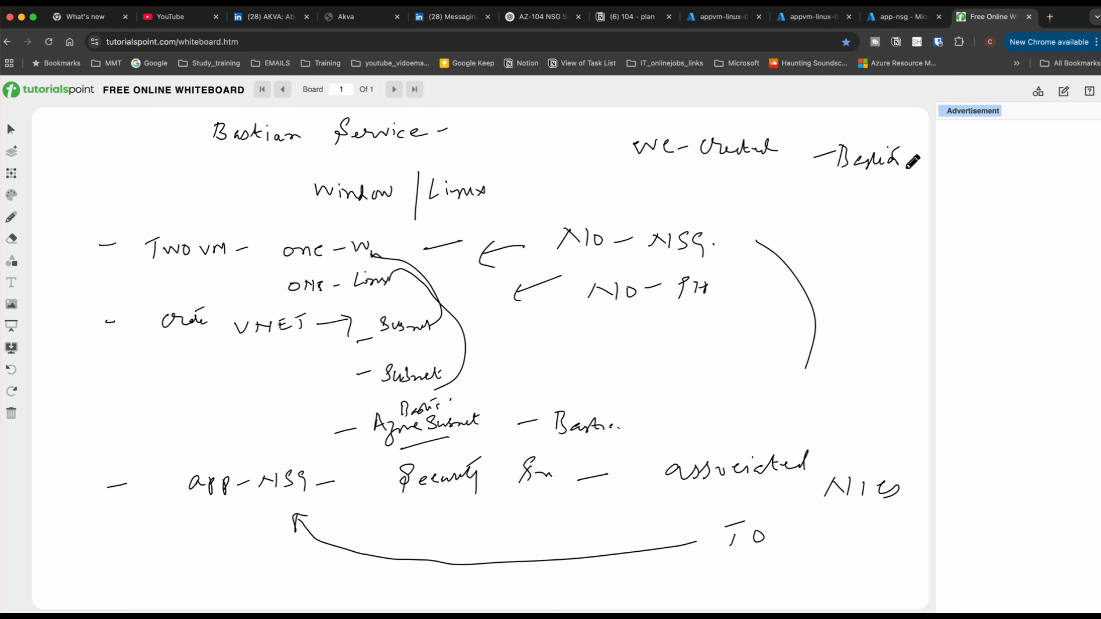
{"action": "mouse_move", "coordinate": [783, 191]}
{"action": "left_mouse_down"}
{"action": "mouse_move", "coordinate": [775, 205]}
{"action": "mouse_move", "coordinate": [845, 203]}
{"action": "left_mouse_up"}
{"action": "left_click", "coordinate": [837, 213]}
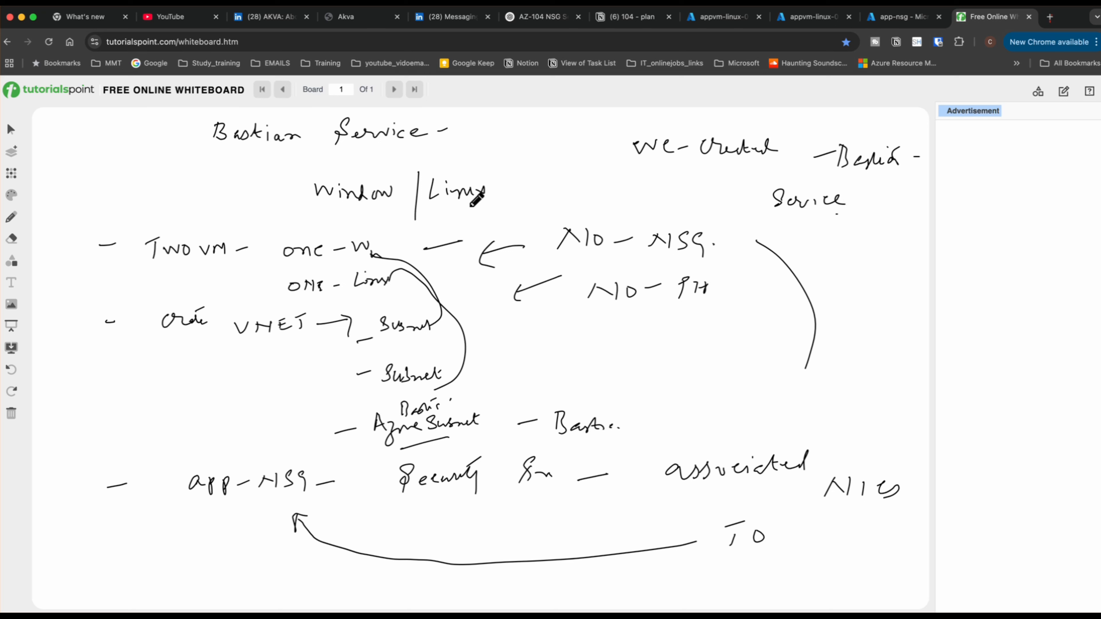
{"action": "left_click_drag", "start_coordinate": [490, 188], "coordinate": [536, 187]}
{"action": "left_click_drag", "start_coordinate": [549, 179], "coordinate": [560, 177]}
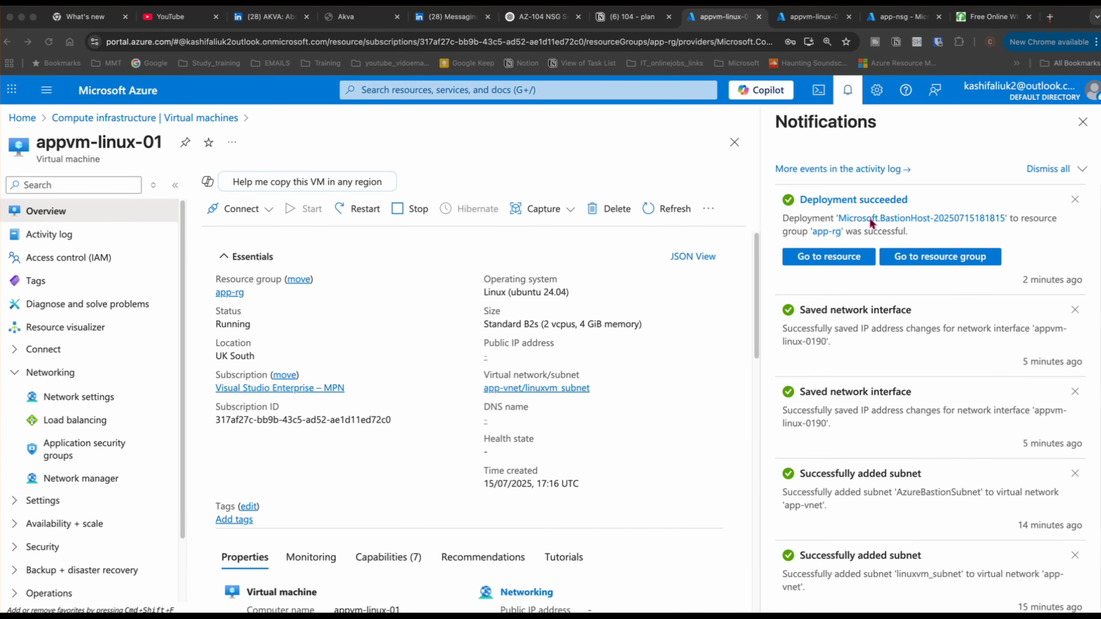
Open the deployed azurebastion resource from its notification, check its overview and inspect its public IP address resource app-vnet-ip
{"action": "left_click", "coordinate": [851, 261]}
{"action": "left_click", "coordinate": [850, 261]}
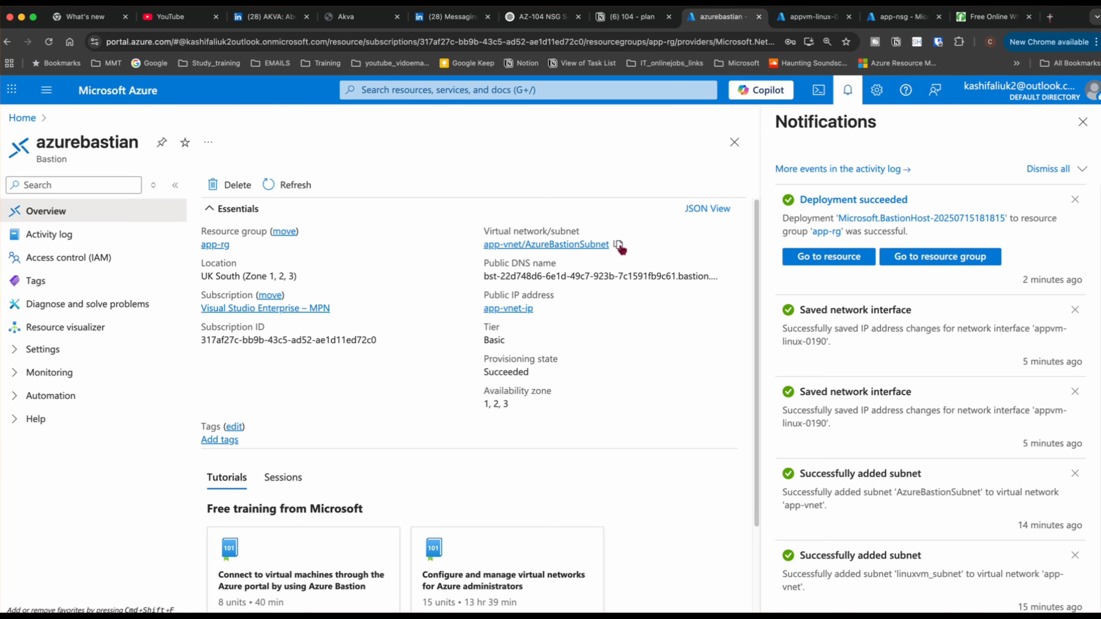
{"action": "left_click", "coordinate": [1082, 122]}
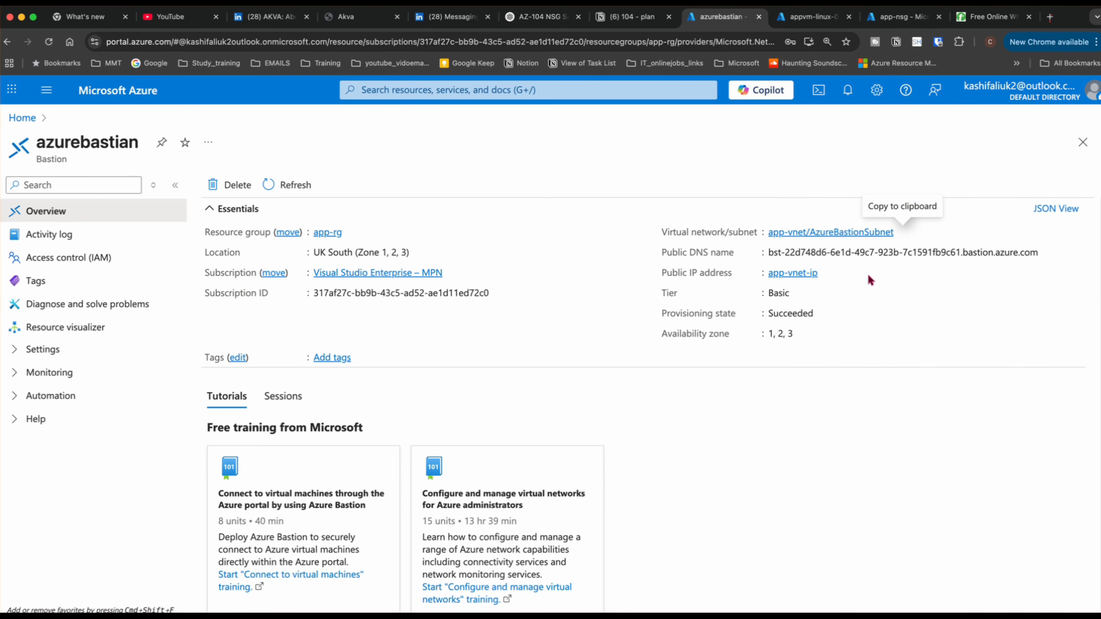
{"action": "left_click", "coordinate": [770, 274]}
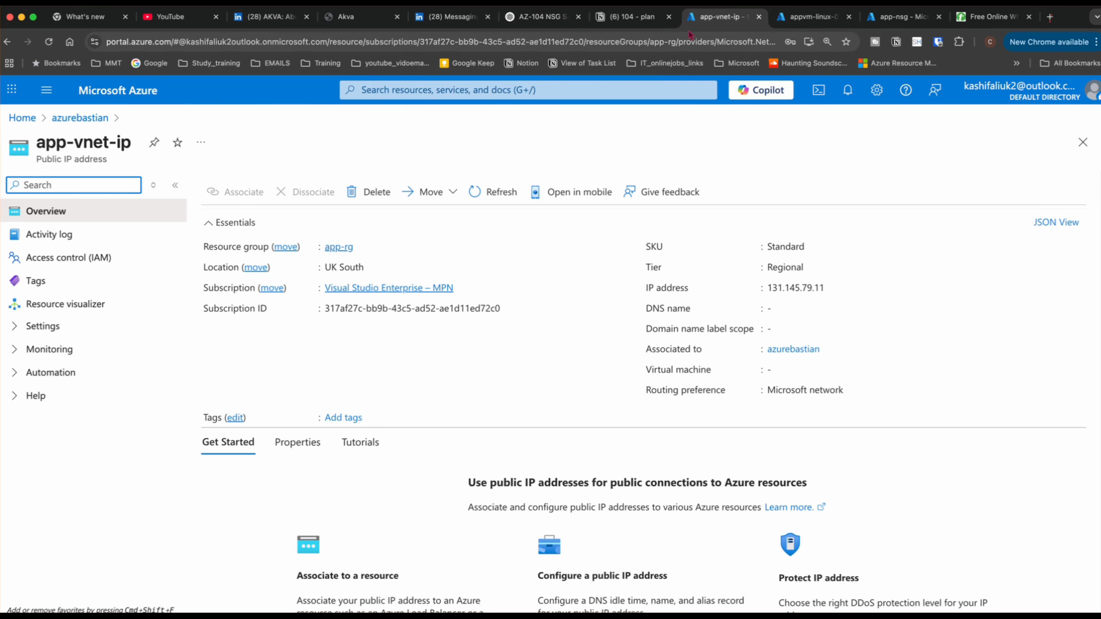
In the second appvm-linux-01 browser tab, open webvm-windows-01 from the virtual machines list and choose to connect via Bastion
{"action": "left_click", "coordinate": [801, 17]}
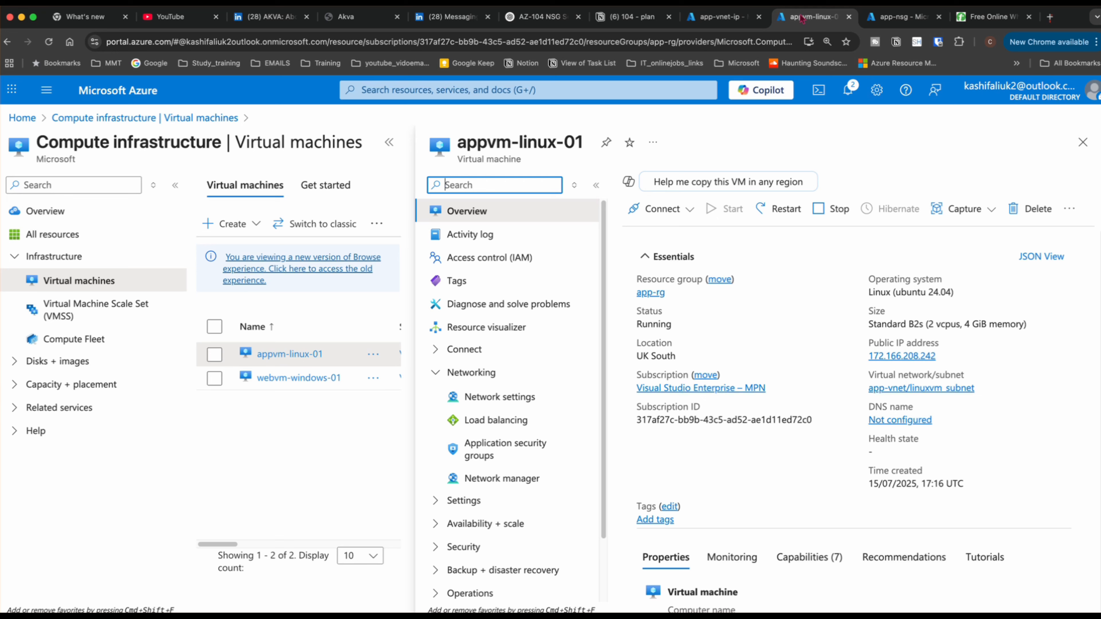
{"action": "left_click", "coordinate": [22, 118]}
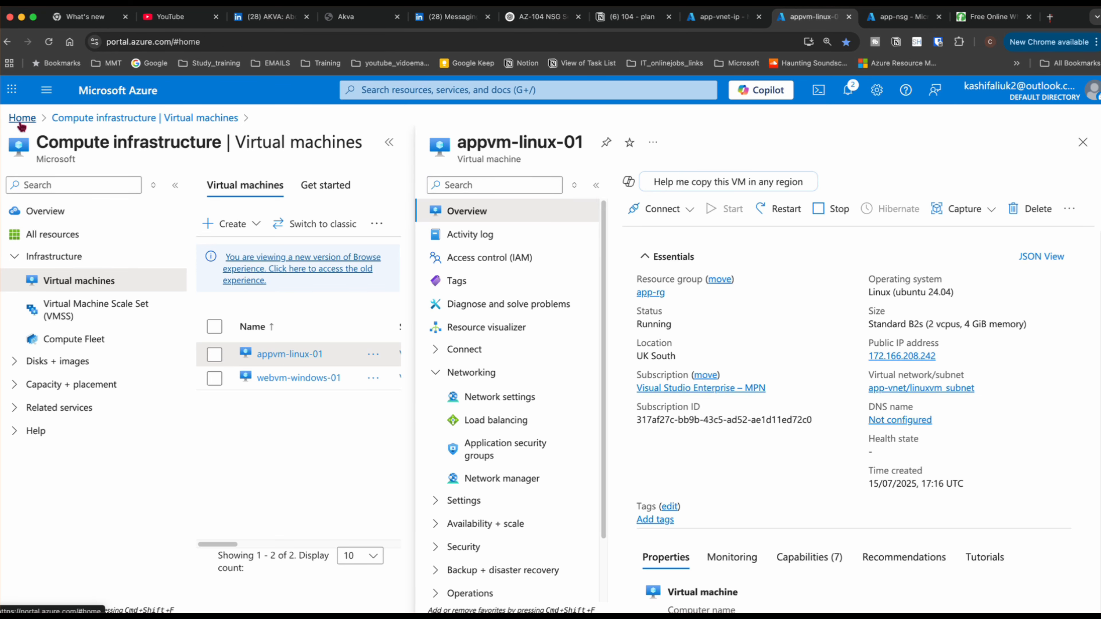
{"action": "left_click", "coordinate": [271, 178]}
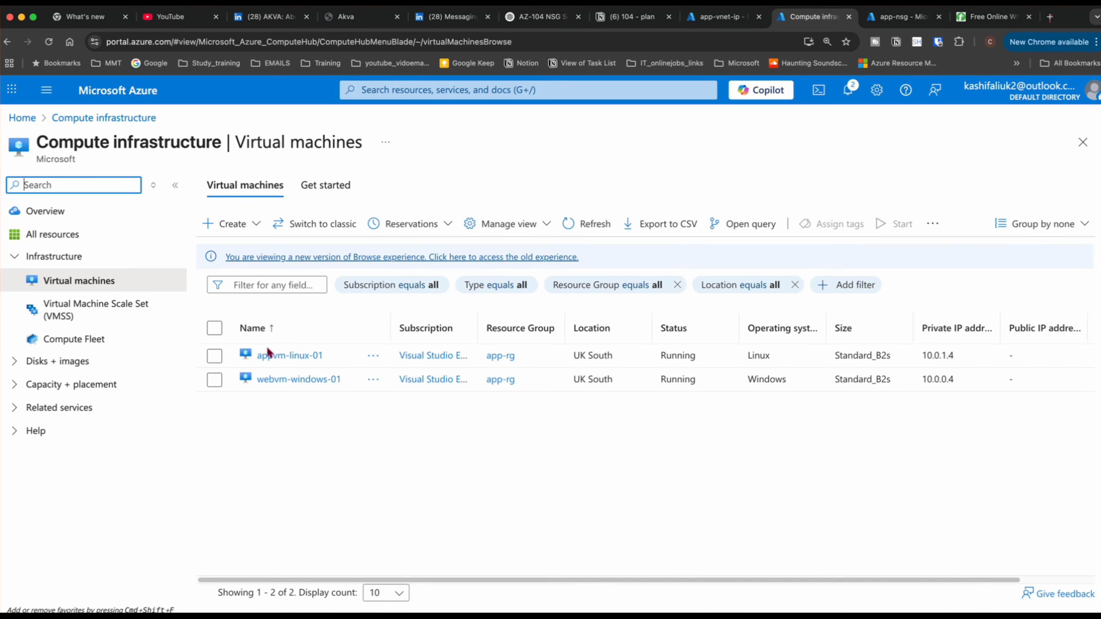
{"action": "left_click", "coordinate": [284, 382]}
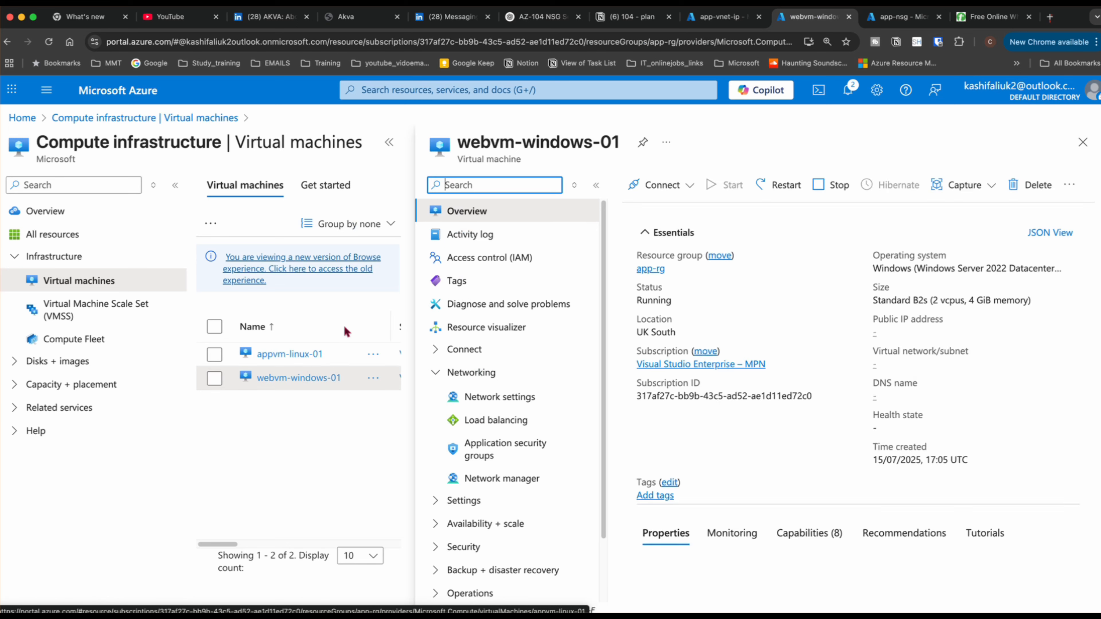
{"action": "left_click", "coordinate": [688, 210]}
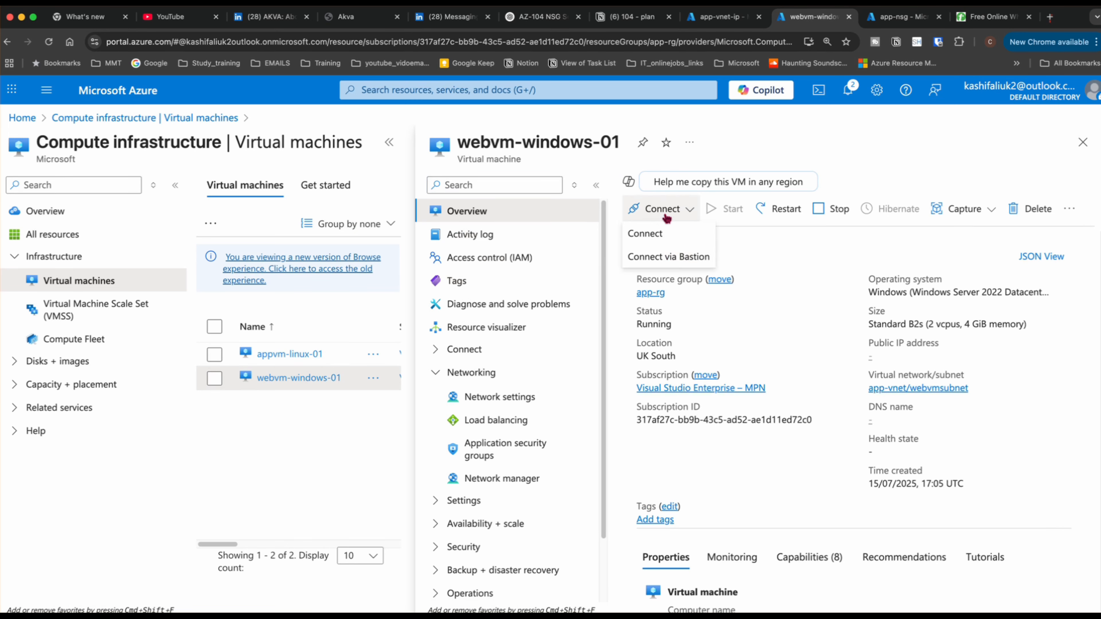
{"action": "left_click", "coordinate": [651, 257]}
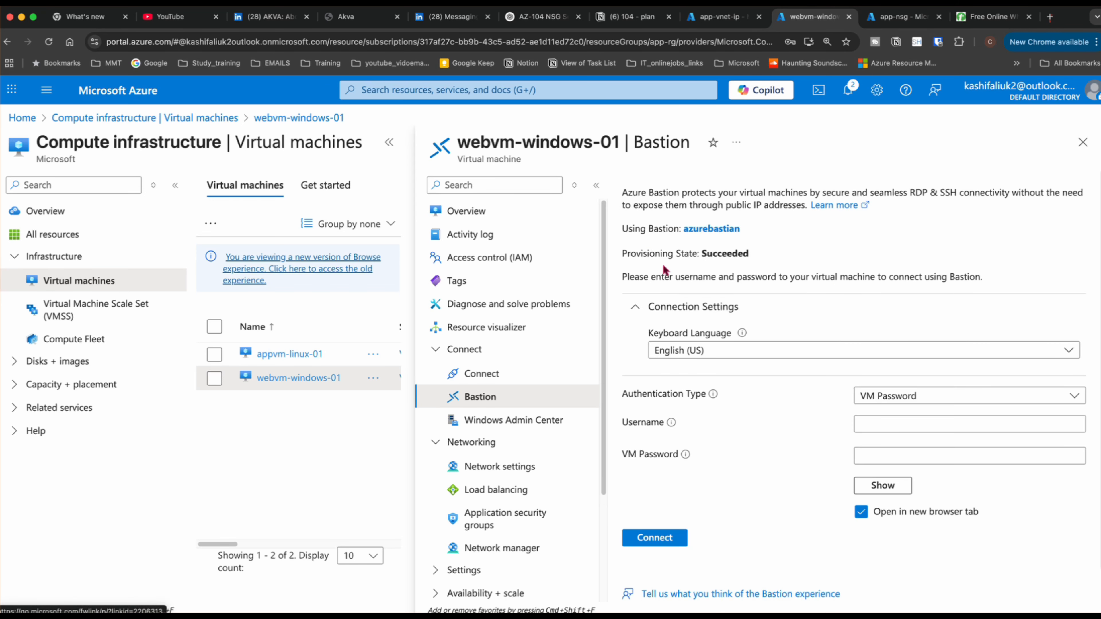
Enter azureuser as the username and fill in the VM password for the webvm-windows-01 Bastion connection
{"action": "left_click", "coordinate": [918, 430]}
{"action": "left_click", "coordinate": [891, 427]}
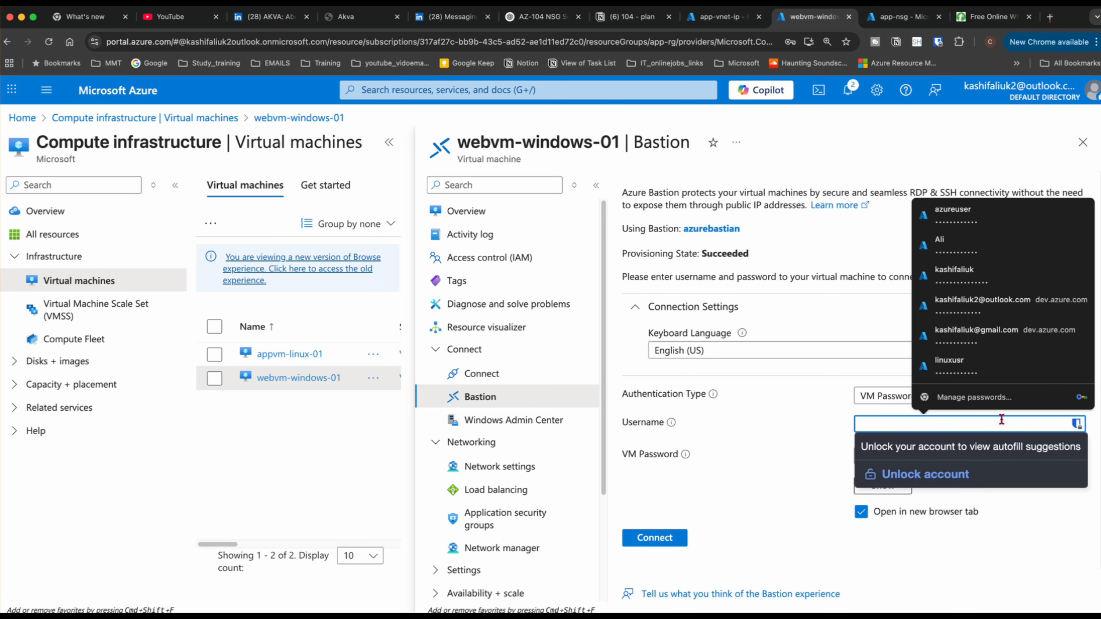
{"action": "type", "text": "azureuser"}
{"action": "key", "text": "Tab"}
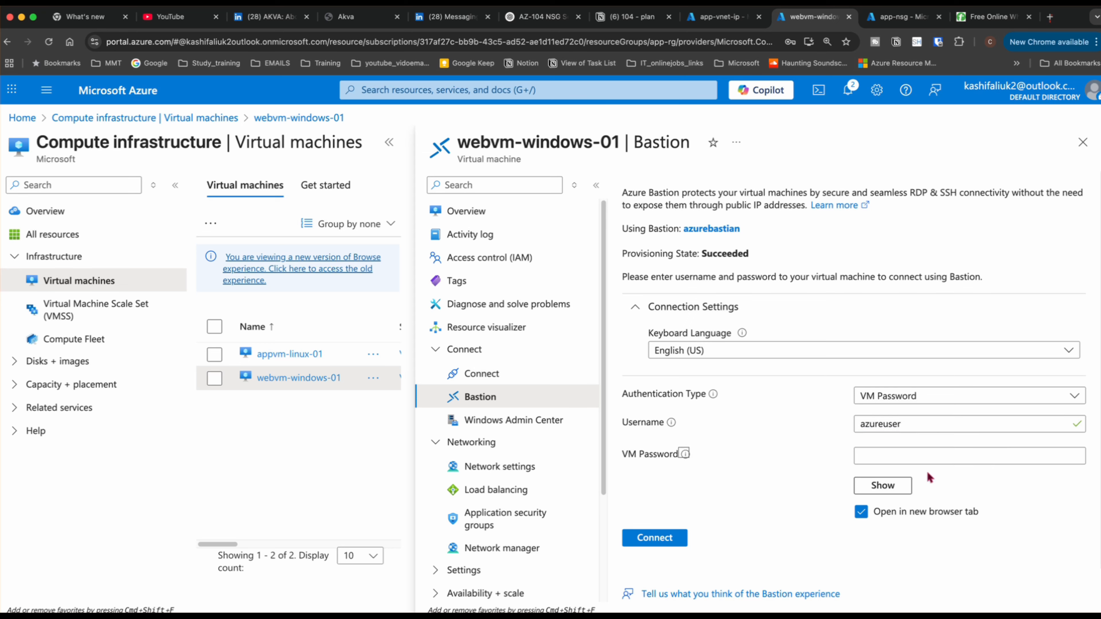
{"action": "left_click", "coordinate": [908, 451]}
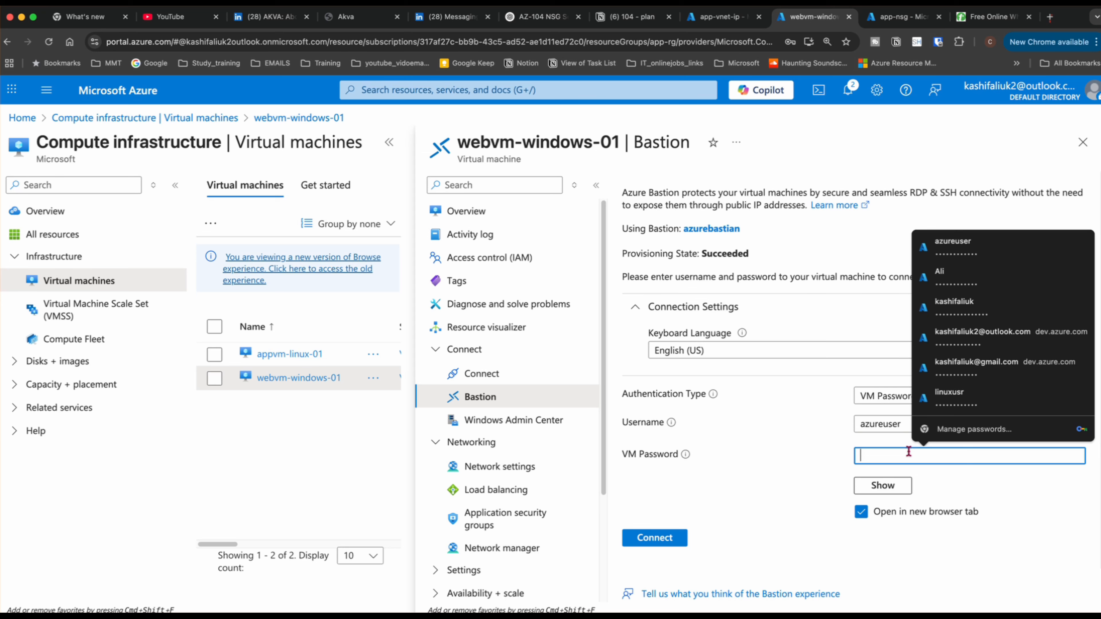
{"action": "type", "text": "•"}
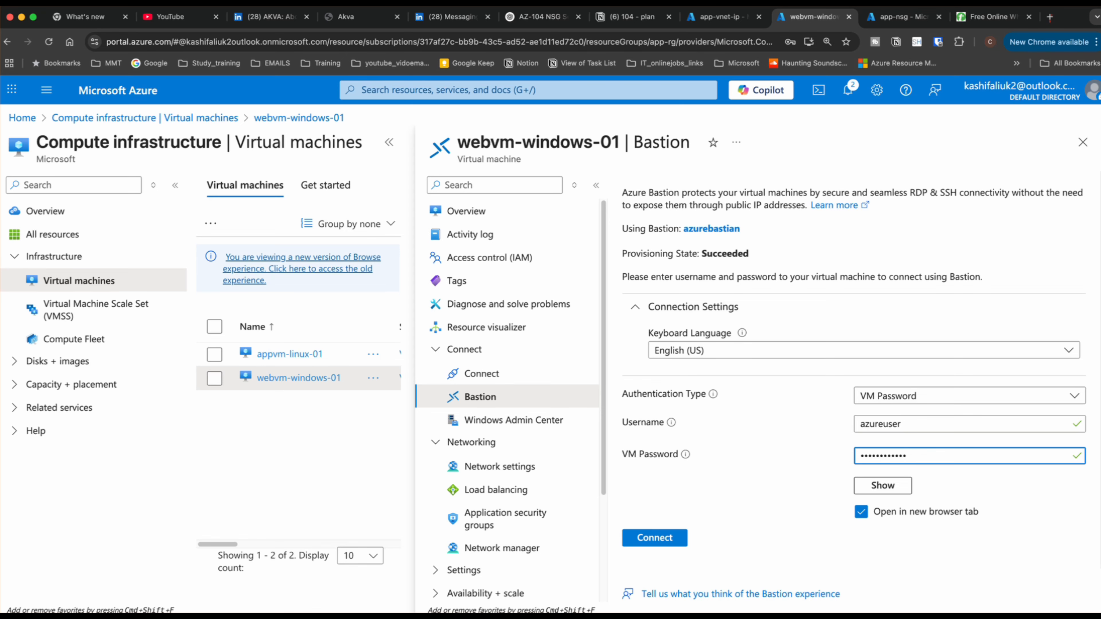
Start the webvm-windows-01 Bastion session, allow clipboard access and make the VM discoverable on its network
{"action": "left_click", "coordinate": [637, 538]}
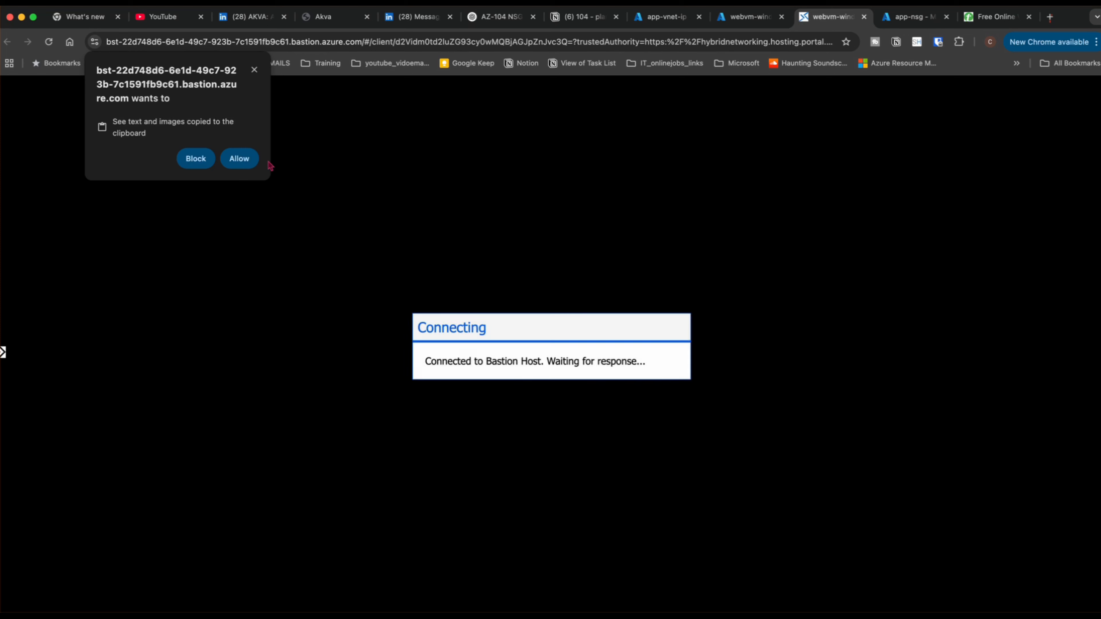
{"action": "left_click", "coordinate": [247, 163]}
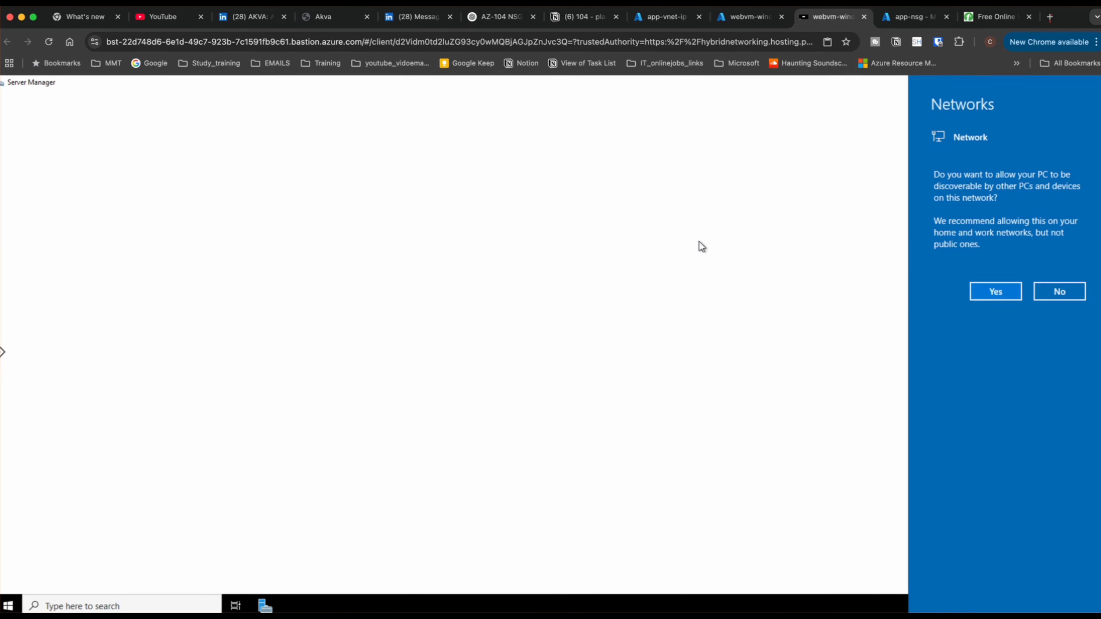
{"action": "left_click", "coordinate": [989, 294]}
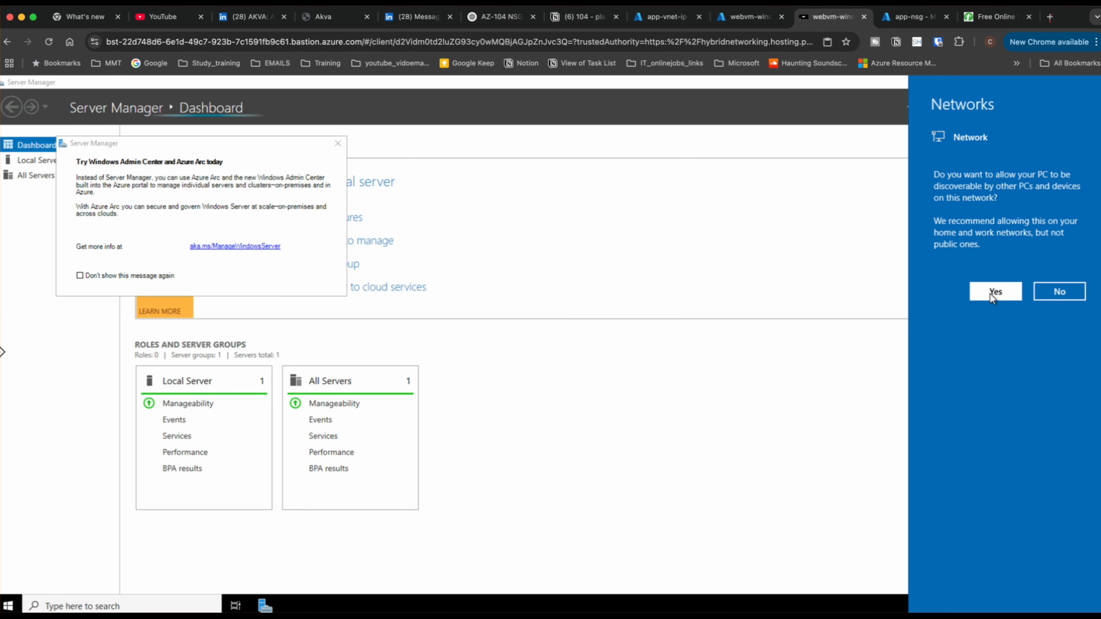
Return to the Azure portal, open the Bastion connection page of appvm-linux-01 and decline saving the updated browser password
{"action": "left_click", "coordinate": [751, 19]}
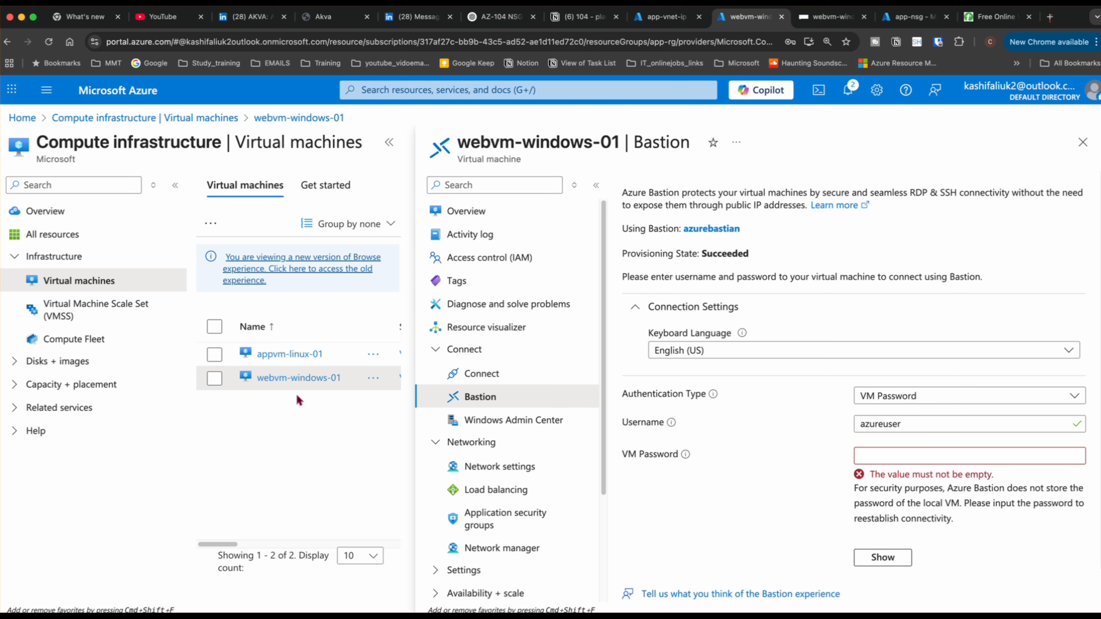
{"action": "left_click", "coordinate": [281, 355]}
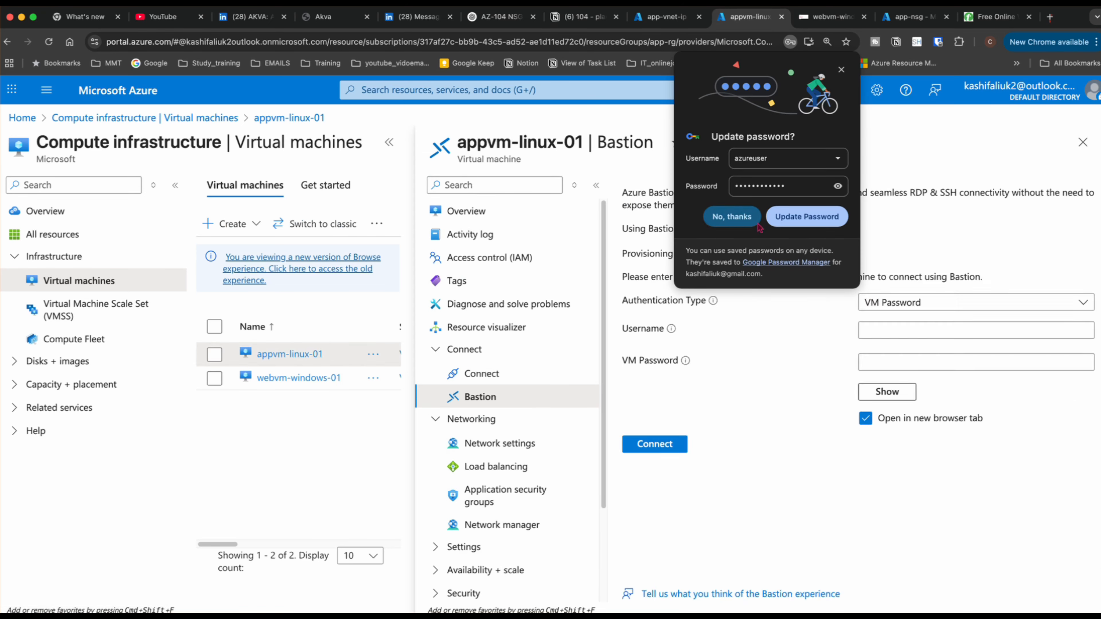
{"action": "left_click", "coordinate": [732, 220]}
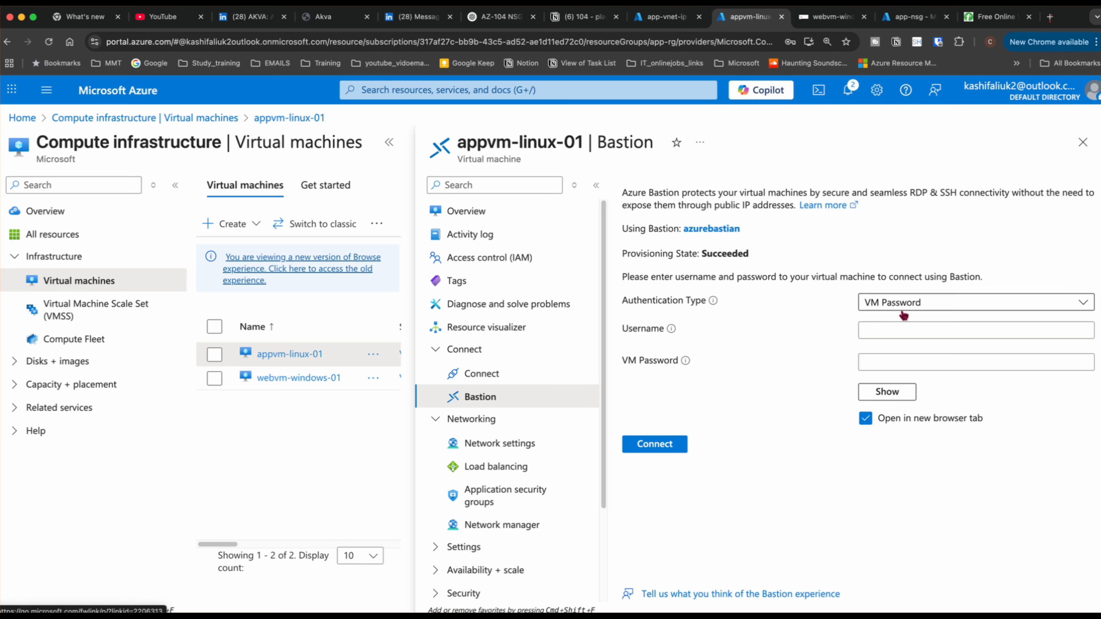
Enter azureuser as the username, fill in the VM password and connect to appvm-linux-01 through Bastion
{"action": "left_click", "coordinate": [917, 328]}
{"action": "type", "text": "azur"}
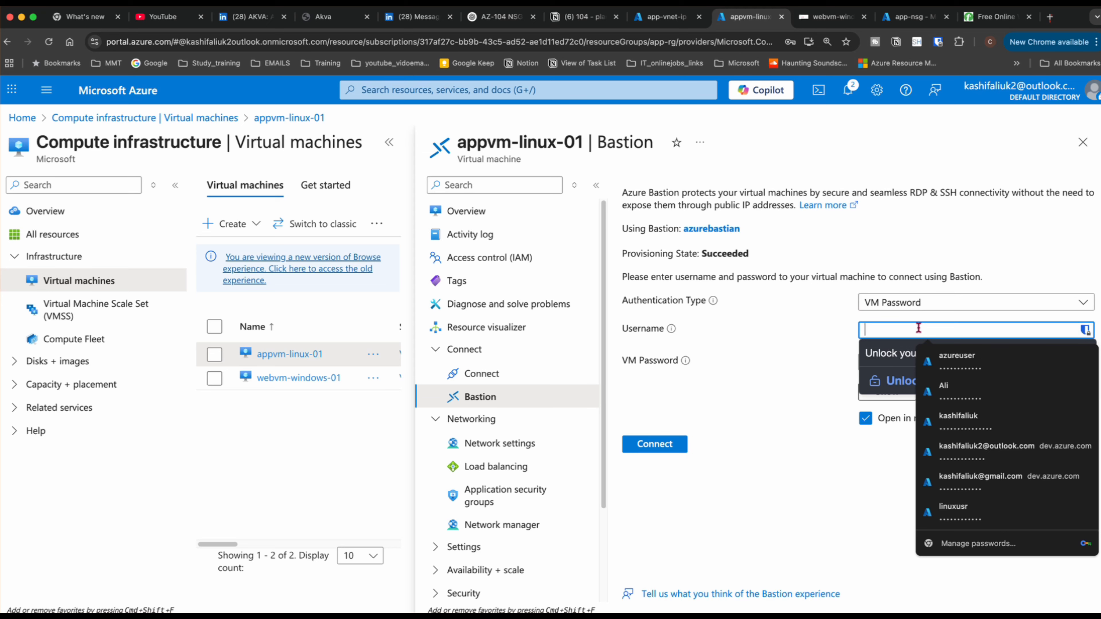
{"action": "type", "text": "euser"}
{"action": "key", "text": "Tab"}
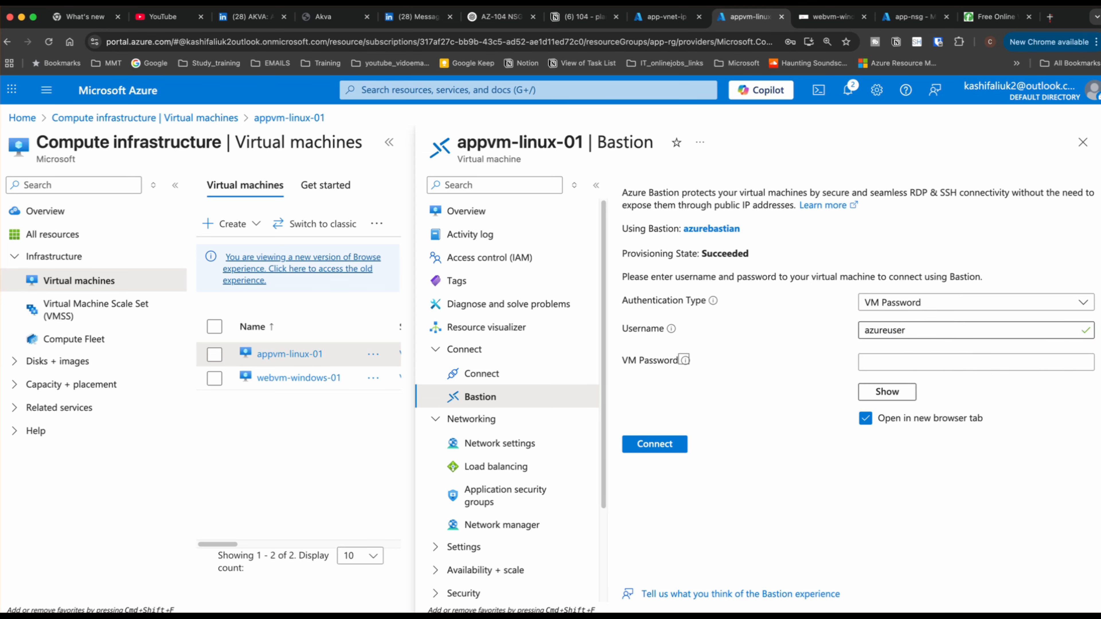
{"action": "left_click", "coordinate": [925, 365]}
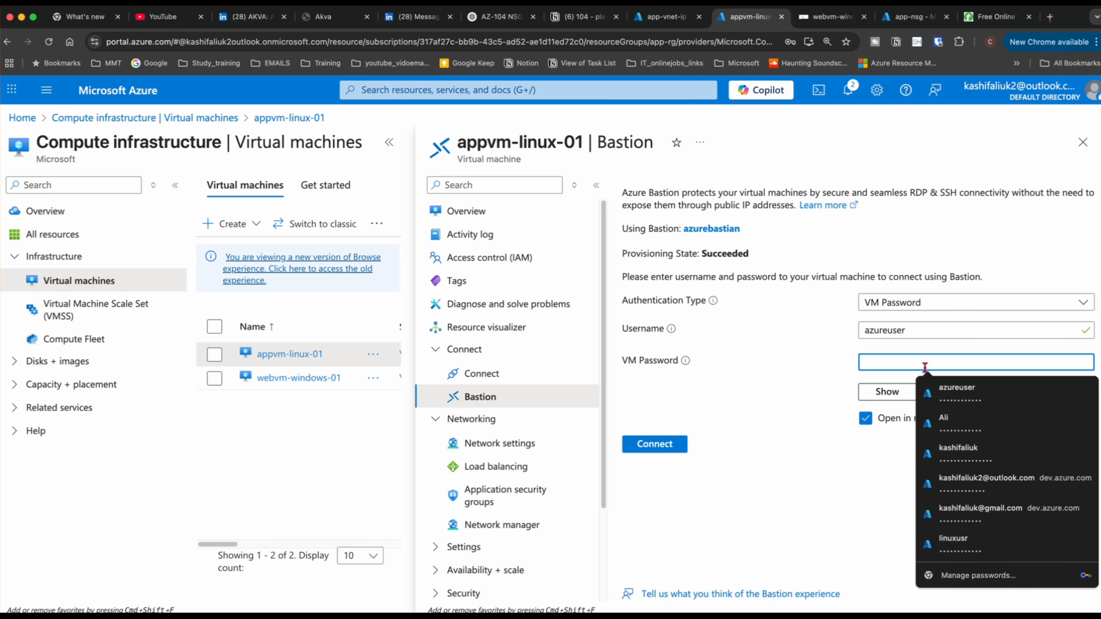
{"action": "type", "text": "************"}
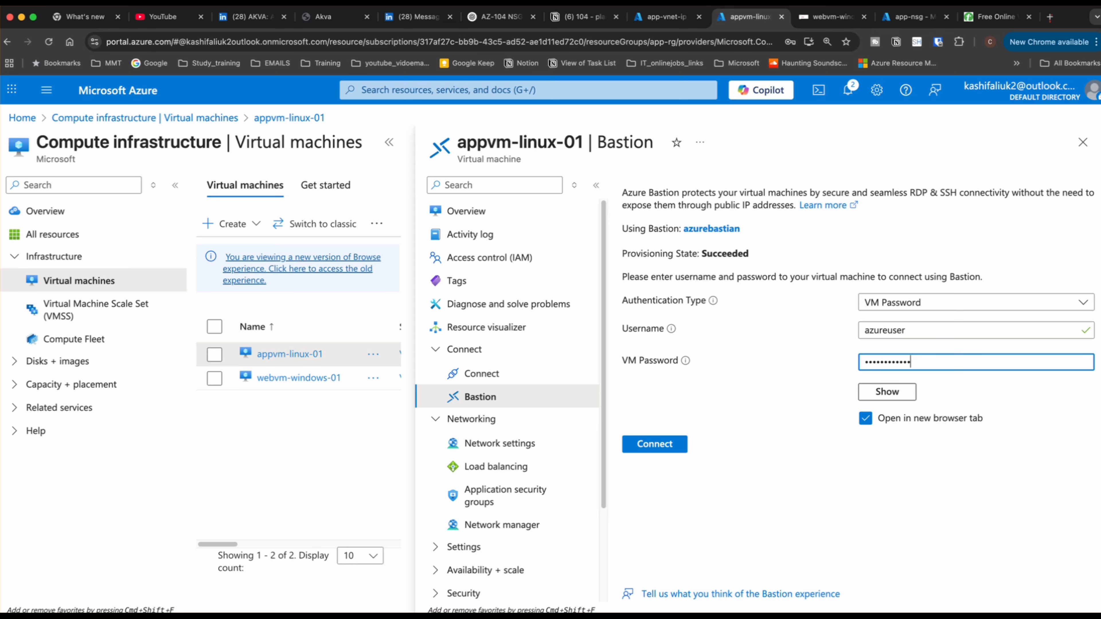
{"action": "left_click", "coordinate": [662, 444]}
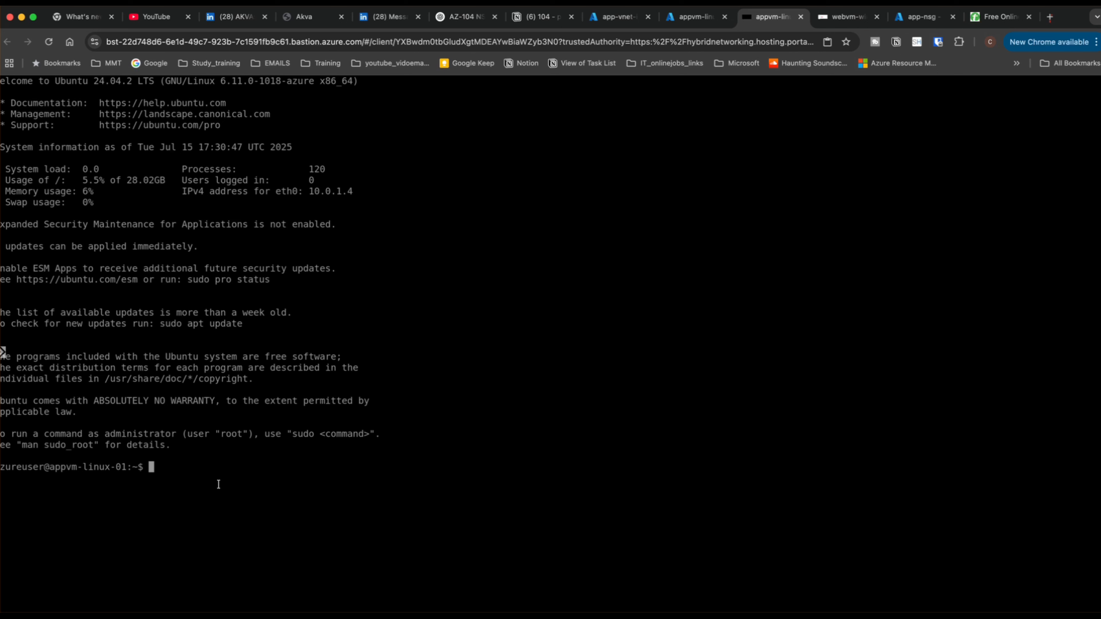
Run ls -la in the appvm-linux-01 Bastion session and highlight the VM's hostname in the shell prompt
{"action": "type", "text": "ls -la"}
{"action": "key", "text": "Return"}
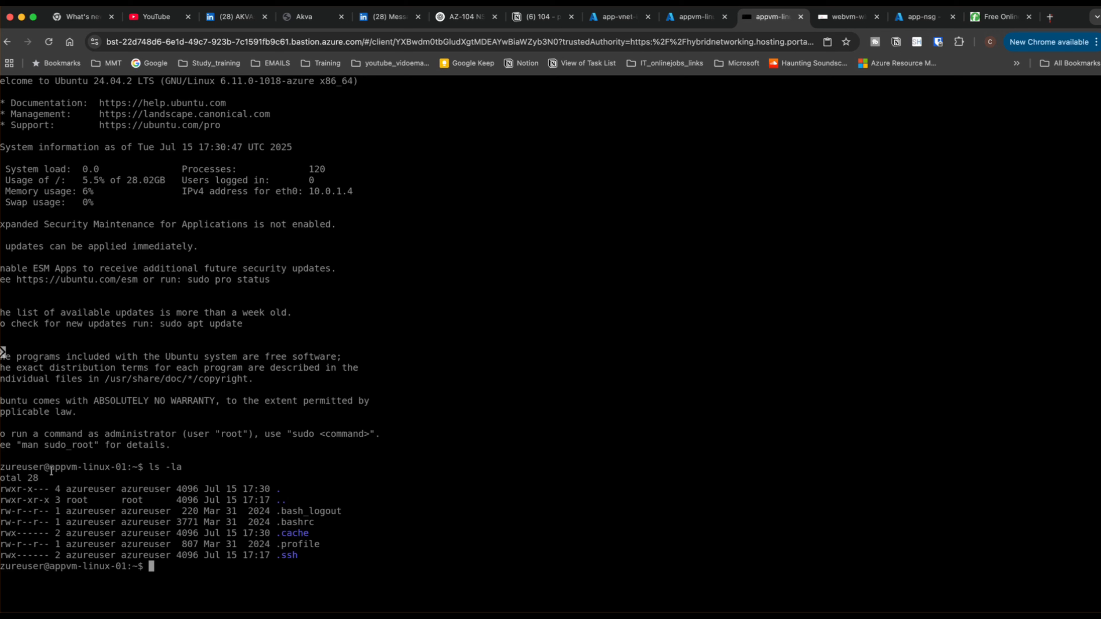
{"action": "left_click_drag", "start_coordinate": [49, 467], "coordinate": [126, 469]}
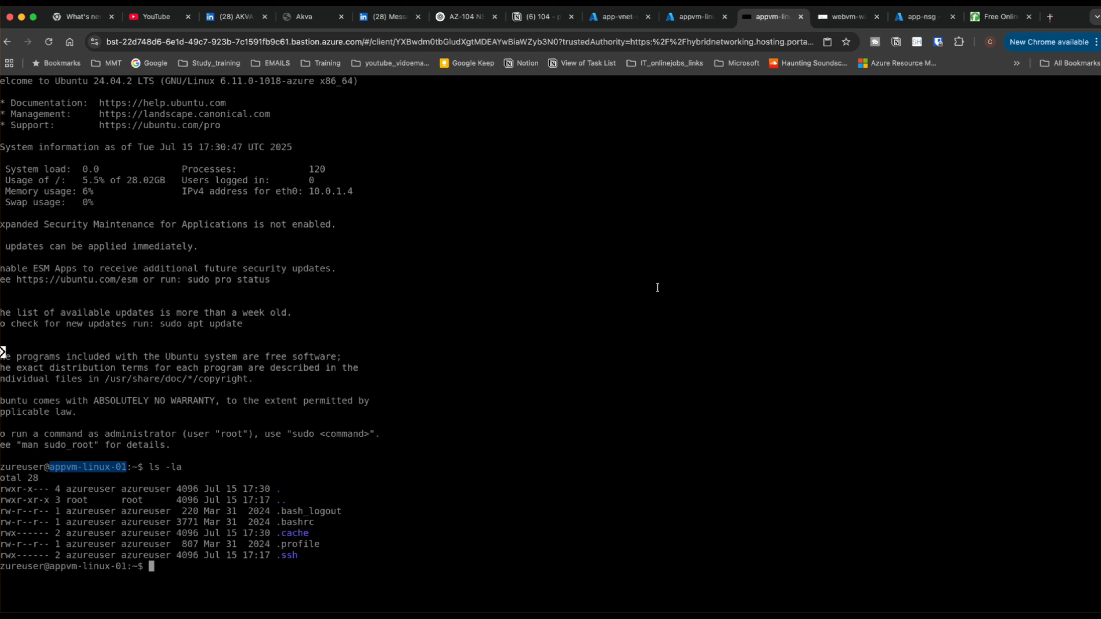
Return to the app-nsg network security group and review its inbound and outbound security rules
{"action": "left_click", "coordinate": [685, 23]}
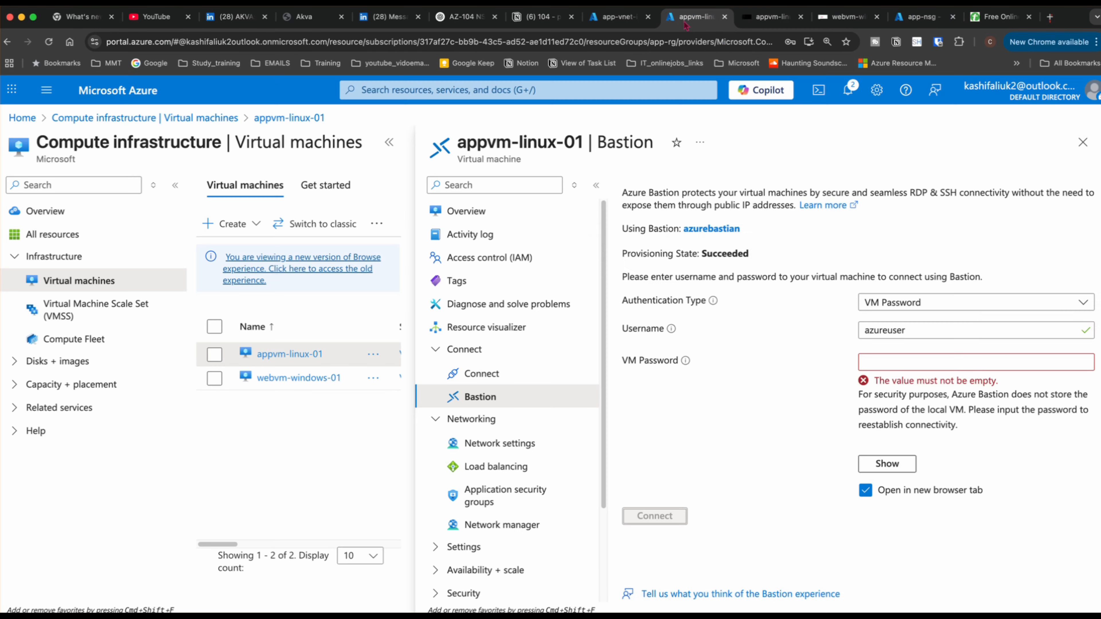
{"action": "left_click", "coordinate": [929, 22]}
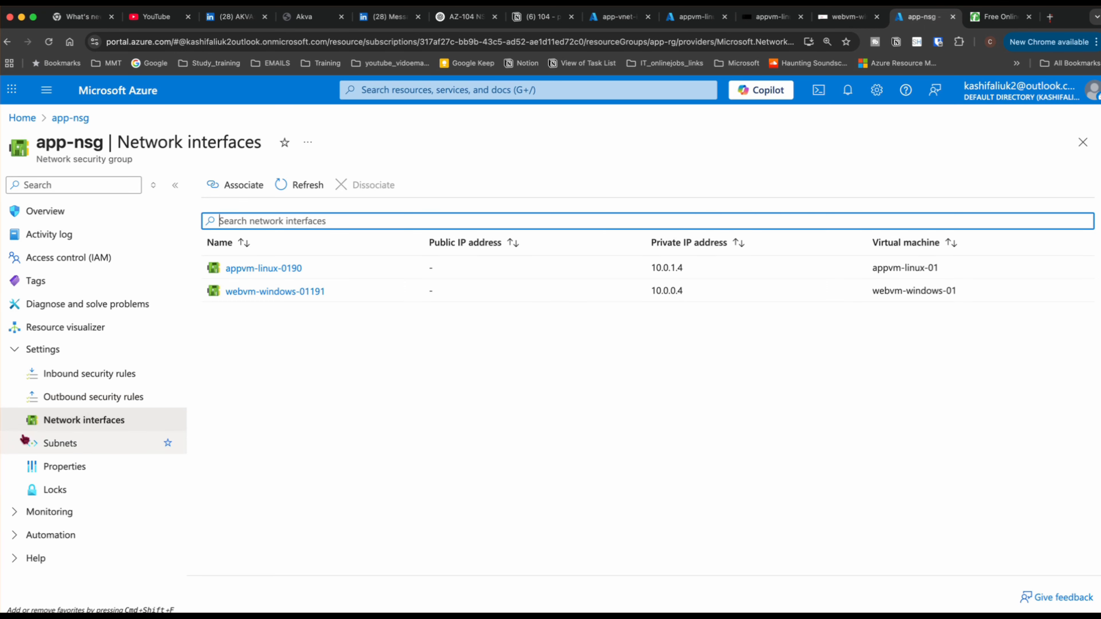
{"action": "left_click", "coordinate": [86, 376]}
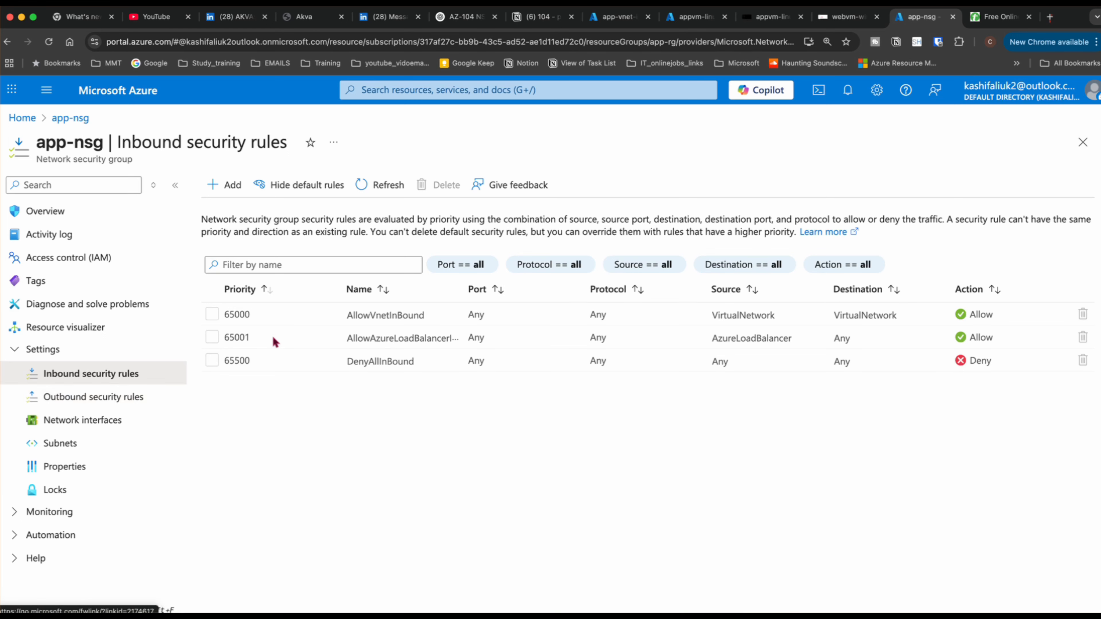
{"action": "left_click", "coordinate": [96, 395]}
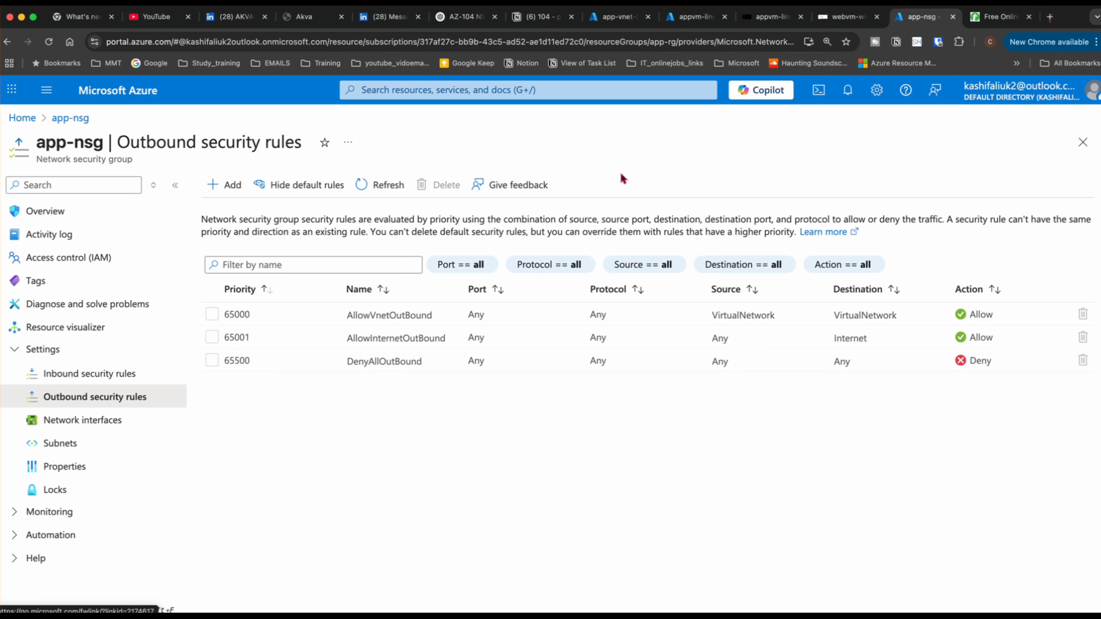
From the browser tab showing app-vnet-ip, go to the portal's resource groups and open app-rg
{"action": "left_click", "coordinate": [616, 27]}
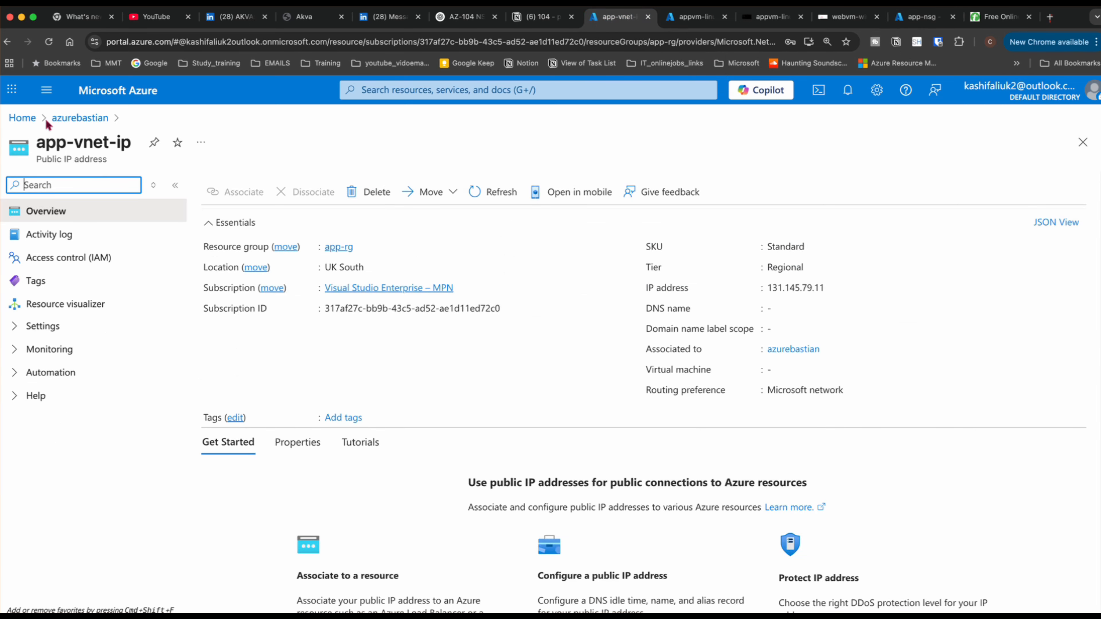
{"action": "left_click", "coordinate": [24, 117]}
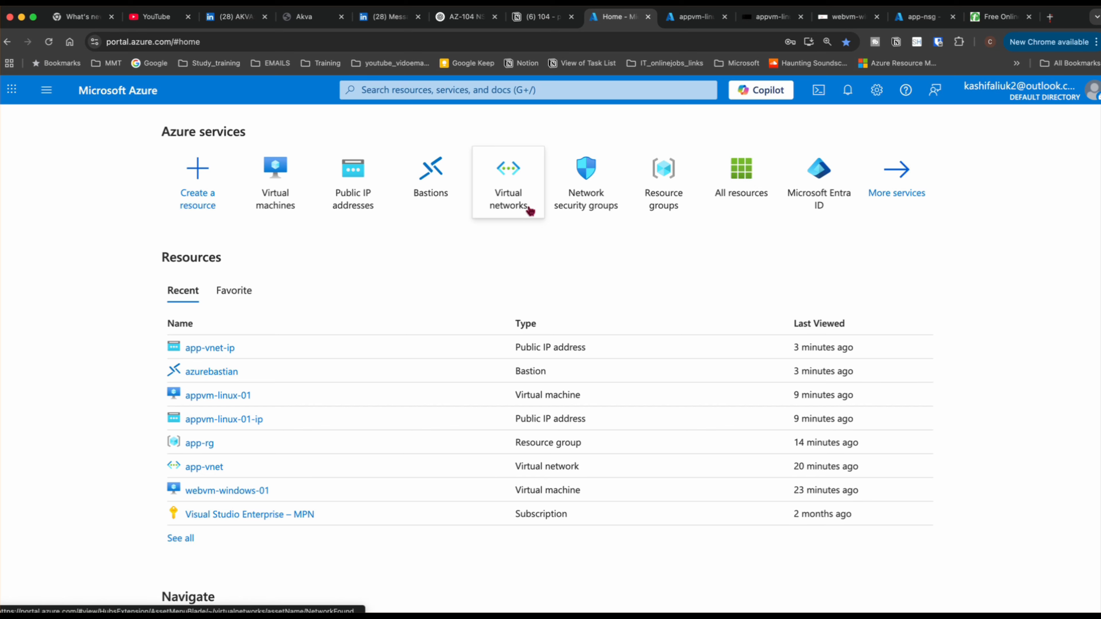
{"action": "left_click", "coordinate": [646, 191]}
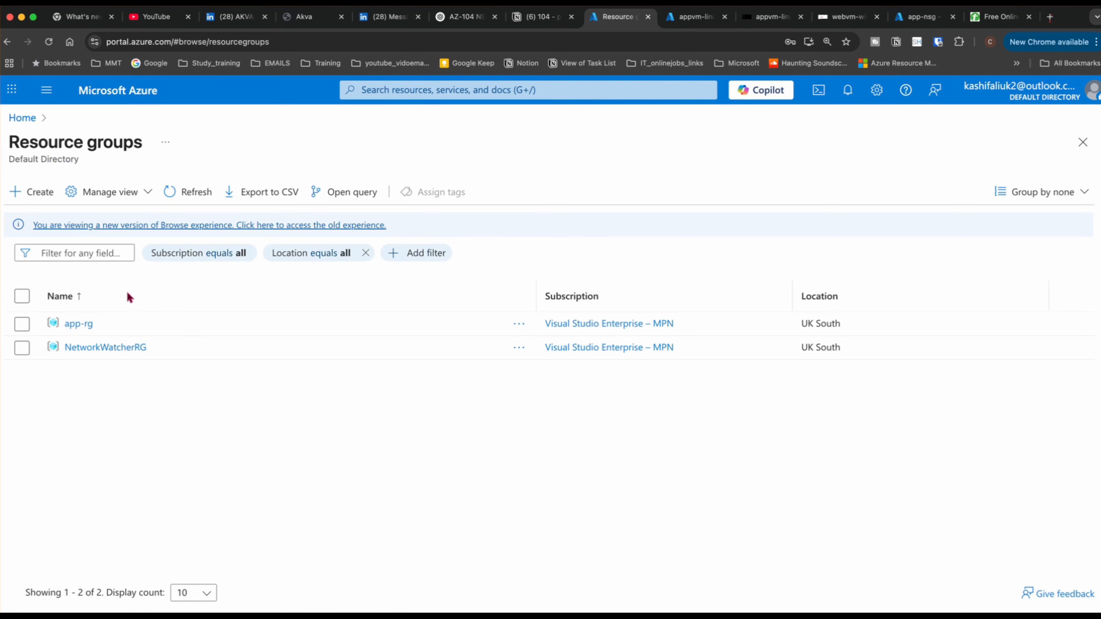
{"action": "left_click", "coordinate": [76, 323]}
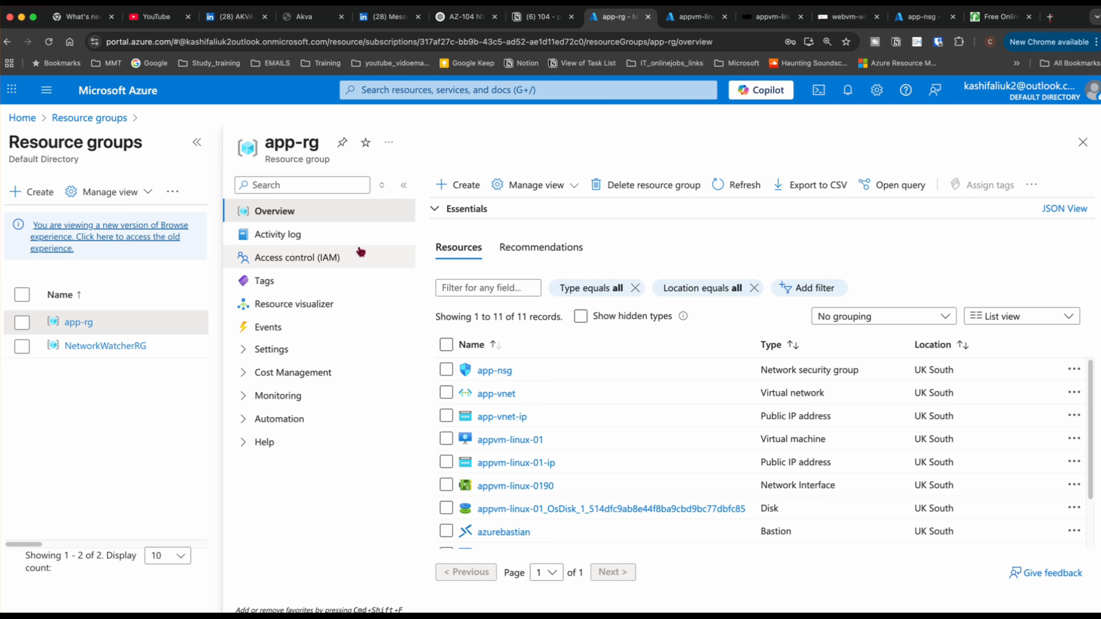
Delete the app-rg resource group with force delete applied to its virtual machines, confirming with the name app-rg
{"action": "left_click", "coordinate": [666, 187]}
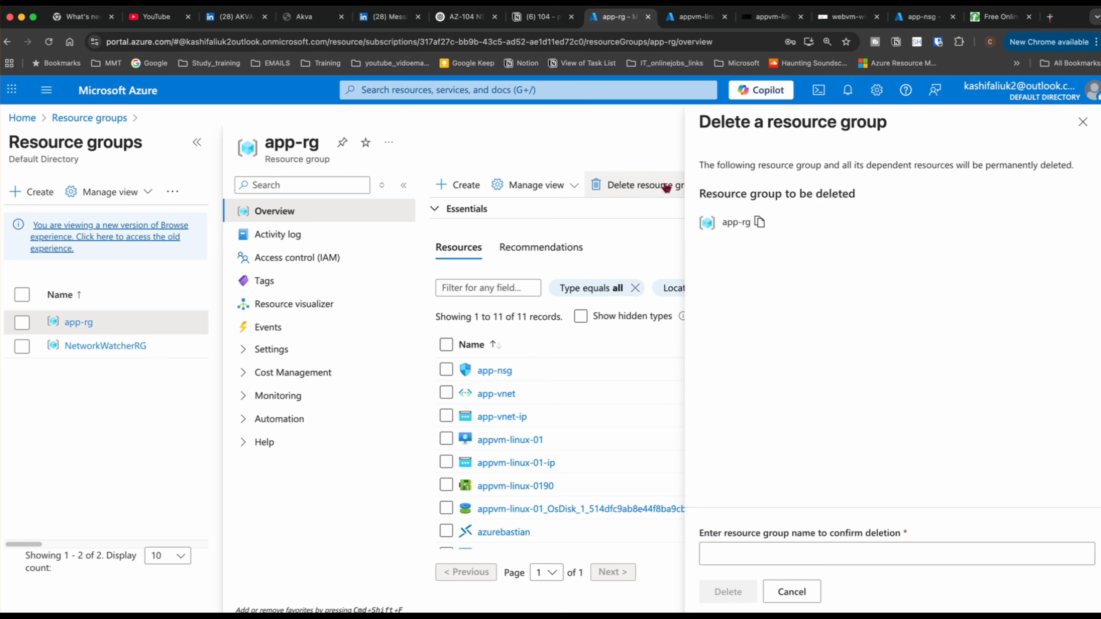
{"action": "left_click", "coordinate": [759, 222]}
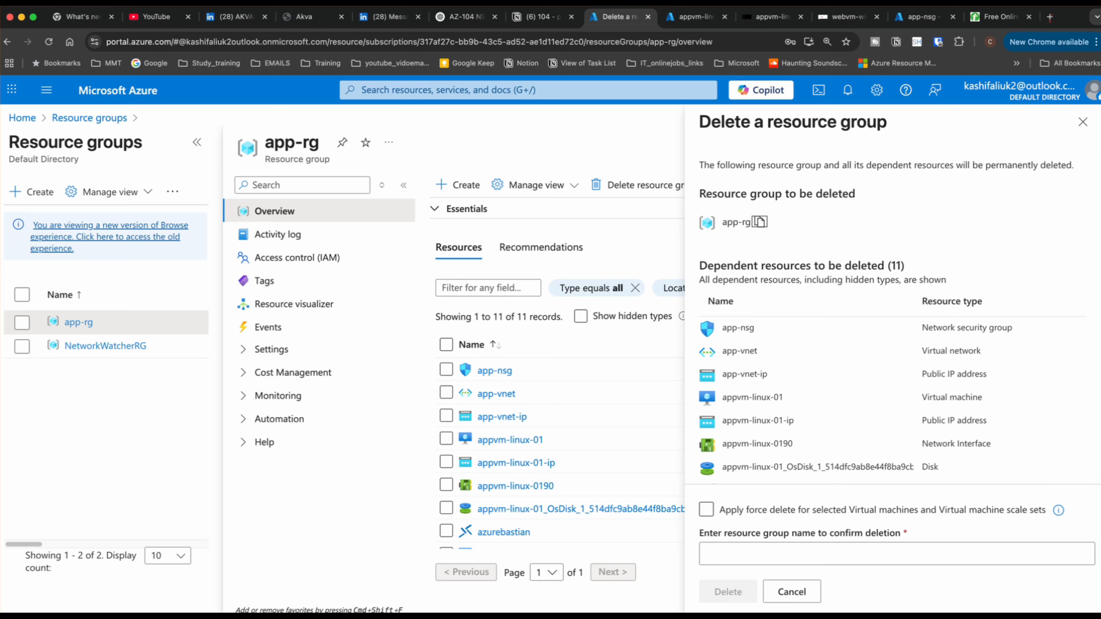
{"action": "left_click", "coordinate": [706, 510]}
{"action": "left_click", "coordinate": [722, 547]}
{"action": "key", "text": "super+v"}
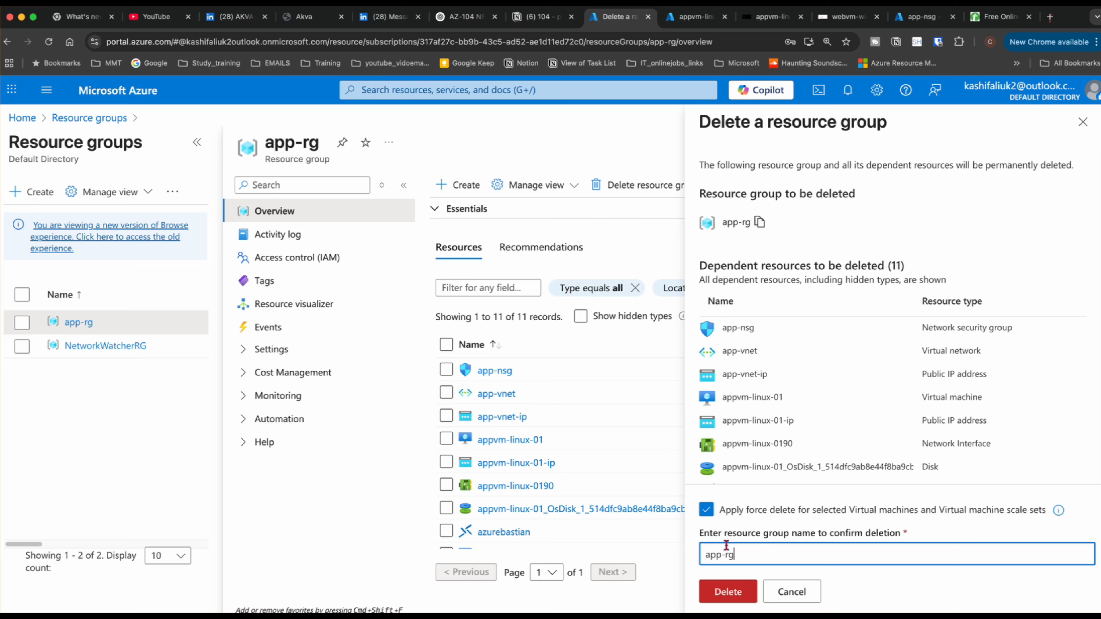
{"action": "left_click", "coordinate": [753, 601]}
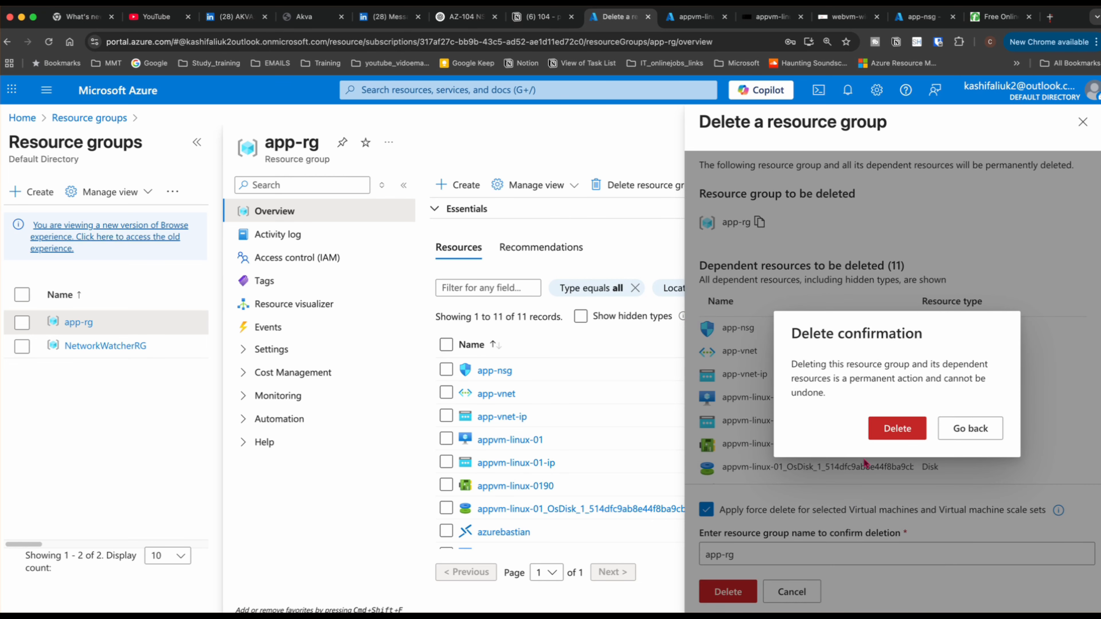
{"action": "left_click", "coordinate": [895, 429]}
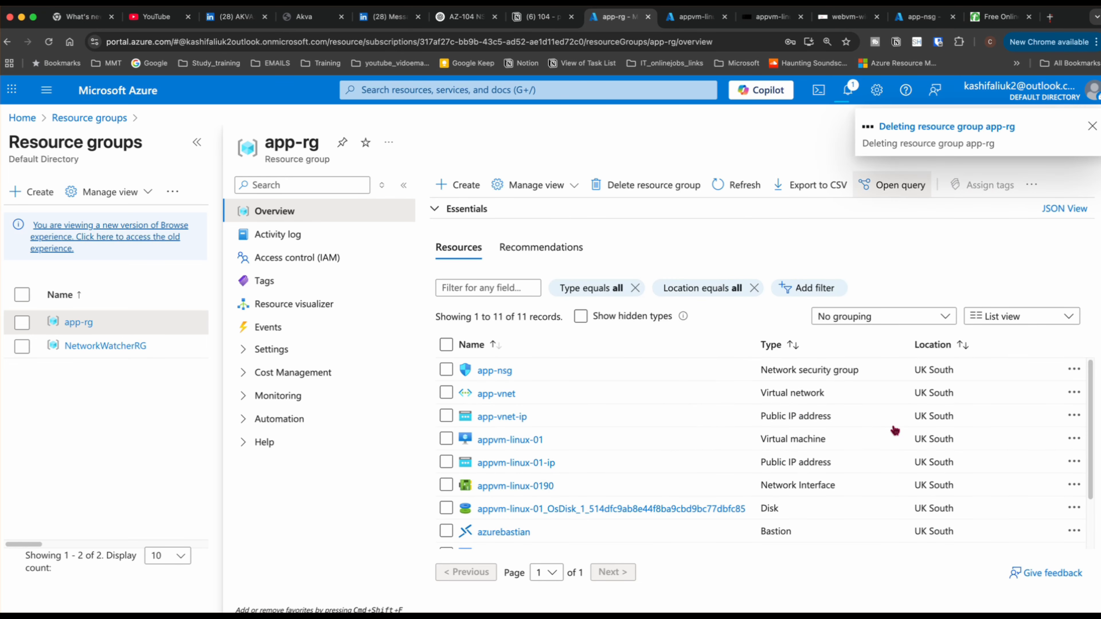